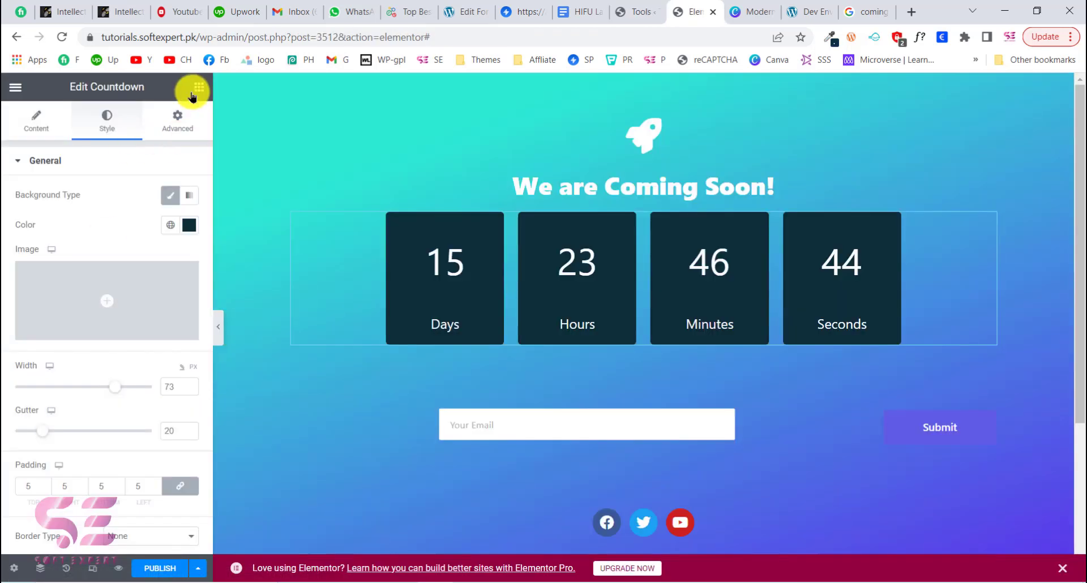
Step: Add a Spacer widget between the email form and the social icons and set its space to 10 px
click(192, 93)
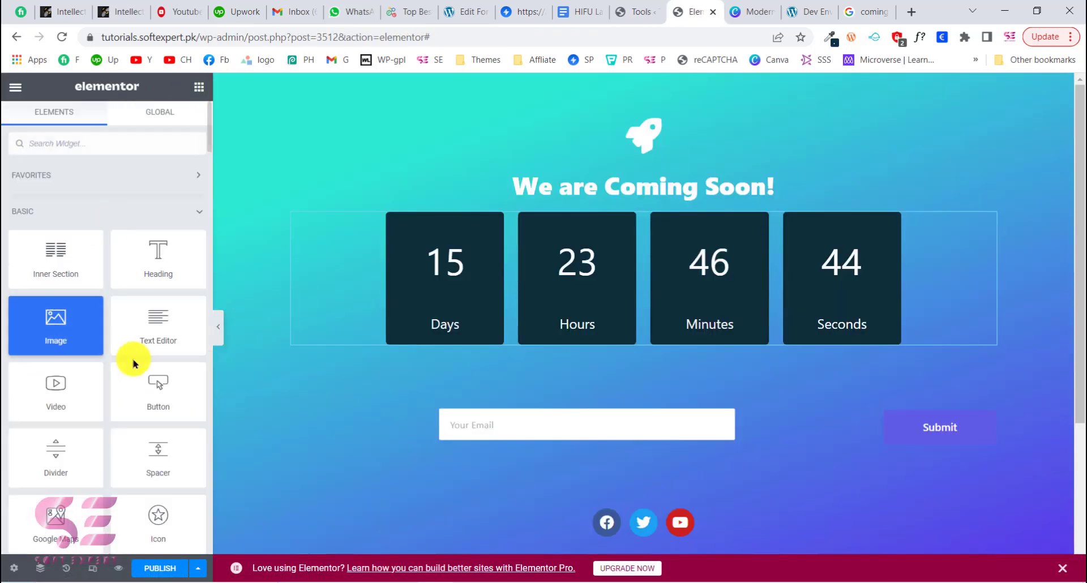
drag(158, 453, 612, 203)
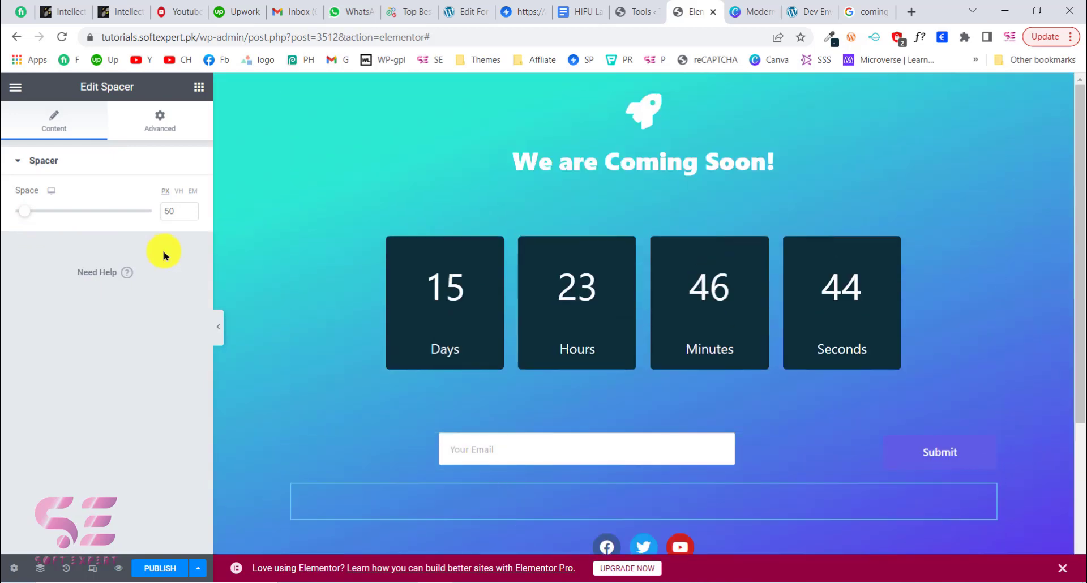
drag(22, 214, 12, 218)
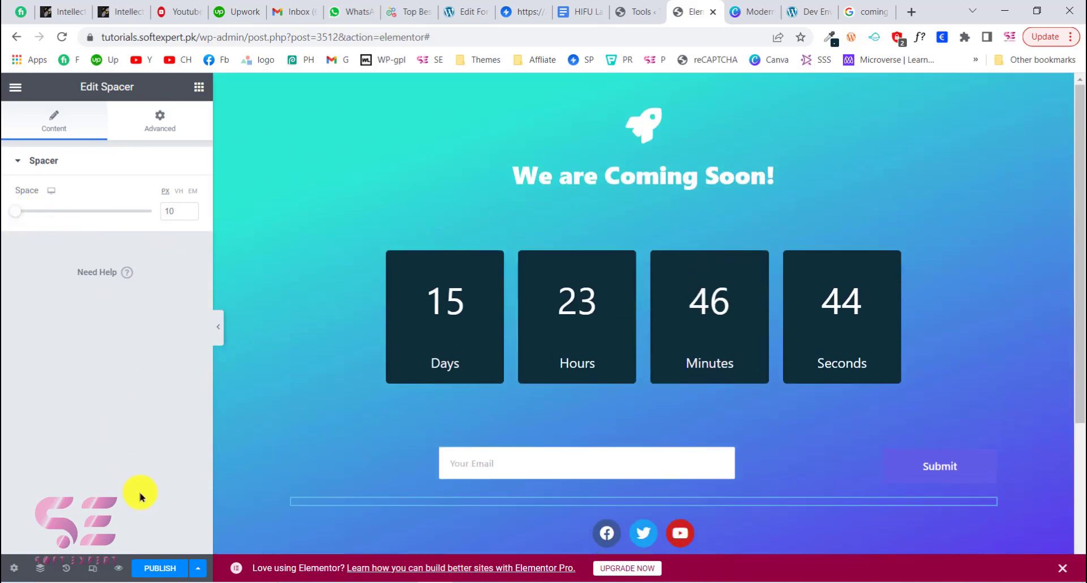
Step: Publish the coming soon template and open its live page
scroll(509, 331, down, 3)
scroll(509, 331, up, 3)
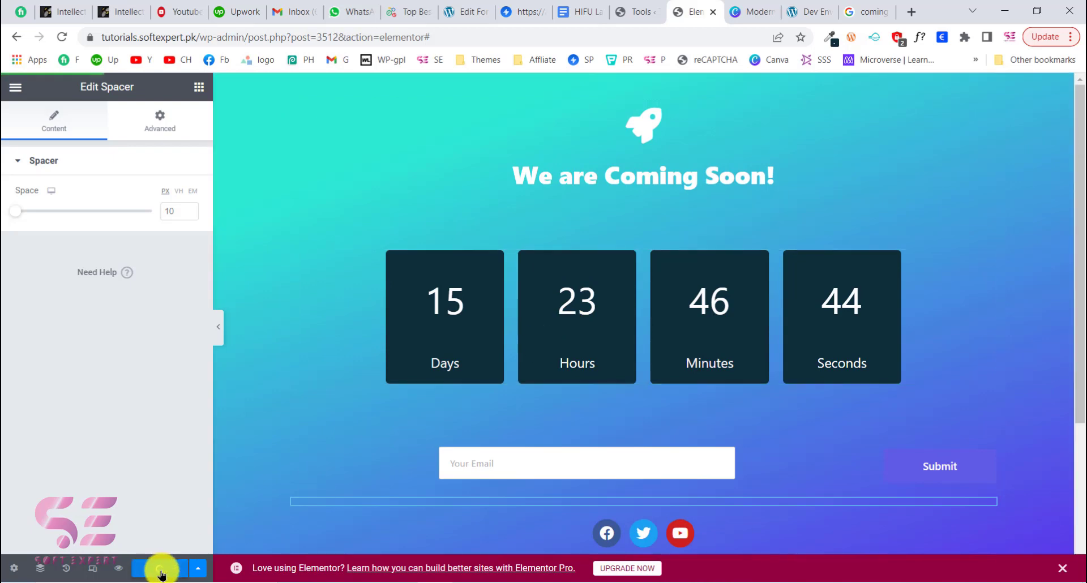
click(158, 533)
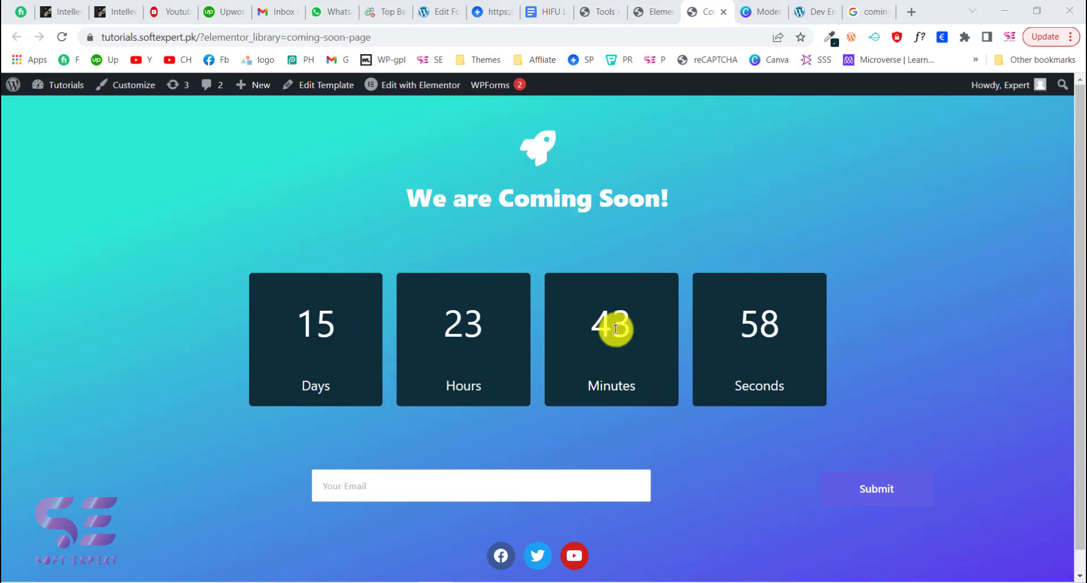
Step: Review the countdown and email field on the published coming soon page, and look through the site's home page
drag(614, 325, 500, 437)
click(468, 485)
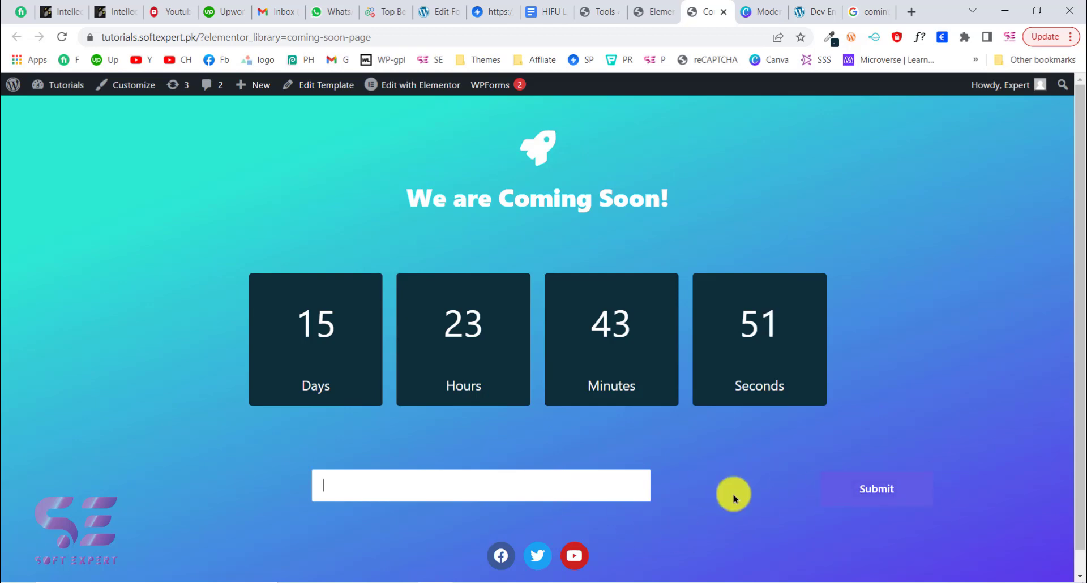
scroll(612, 329, down, 1)
scroll(652, 340, up, 1)
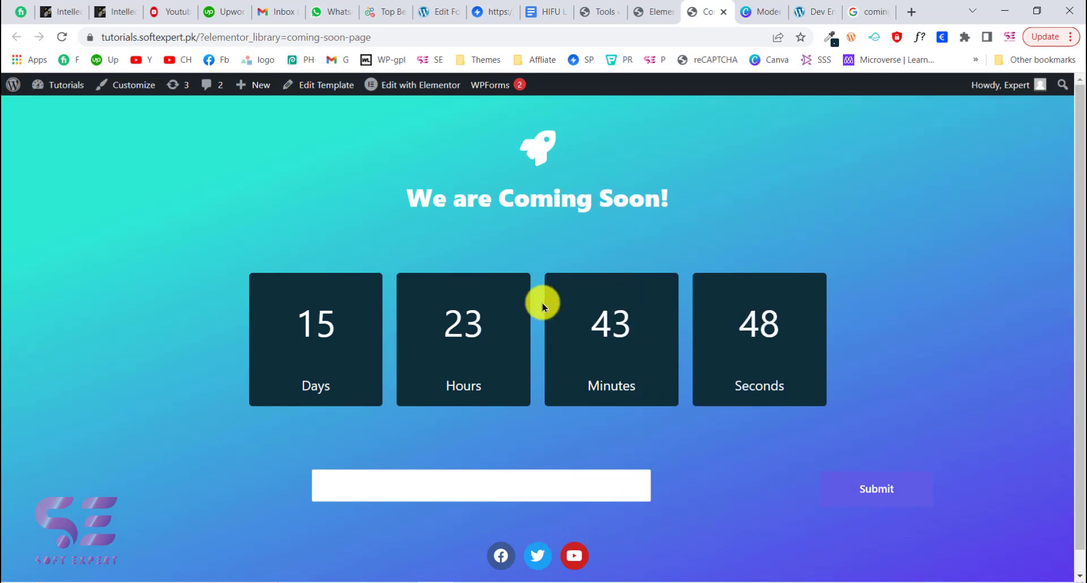
click(637, 9)
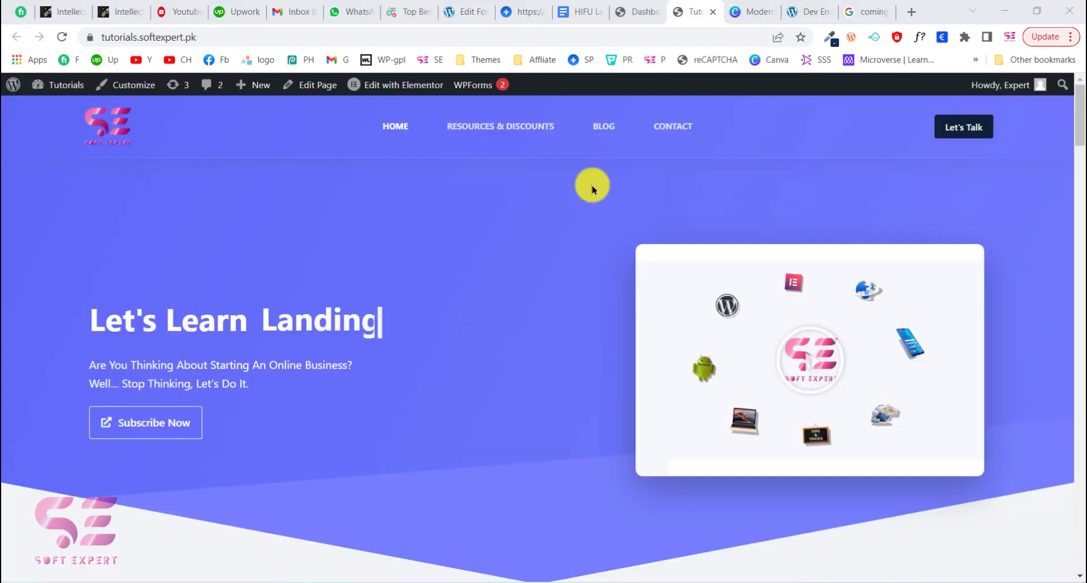
scroll(602, 334, down, 15)
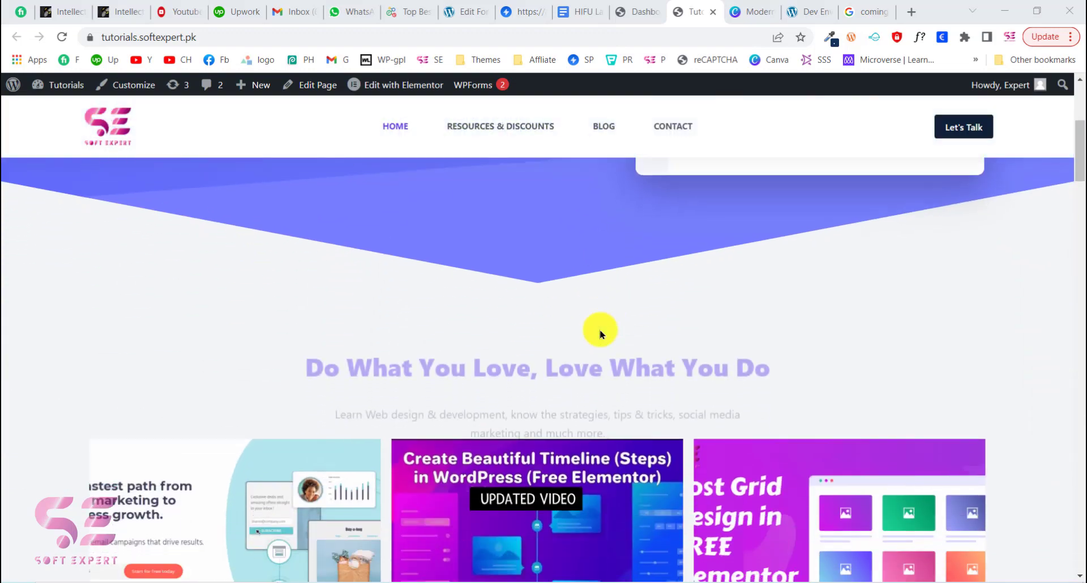
scroll(601, 334, down, 3)
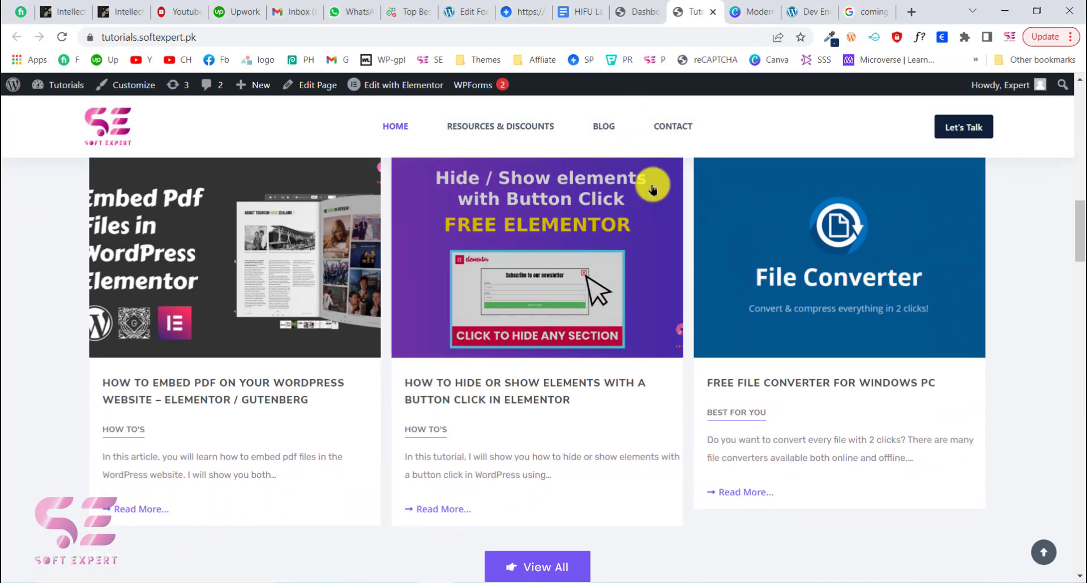
Step: Go to the WordPress dashboard's add-plugin page and search for "elementor"
click(633, 13)
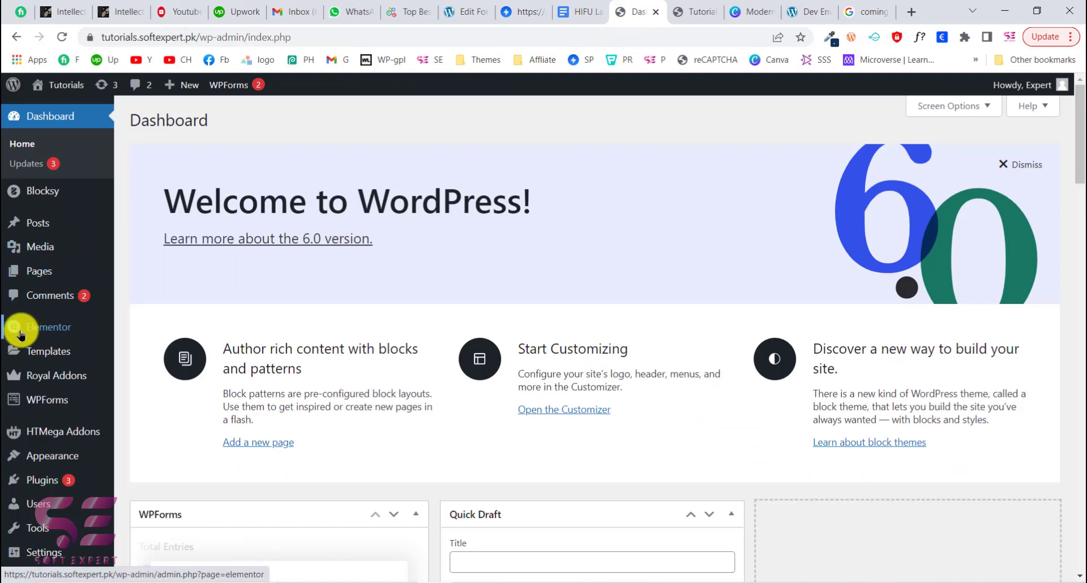
mouse_move(45, 337)
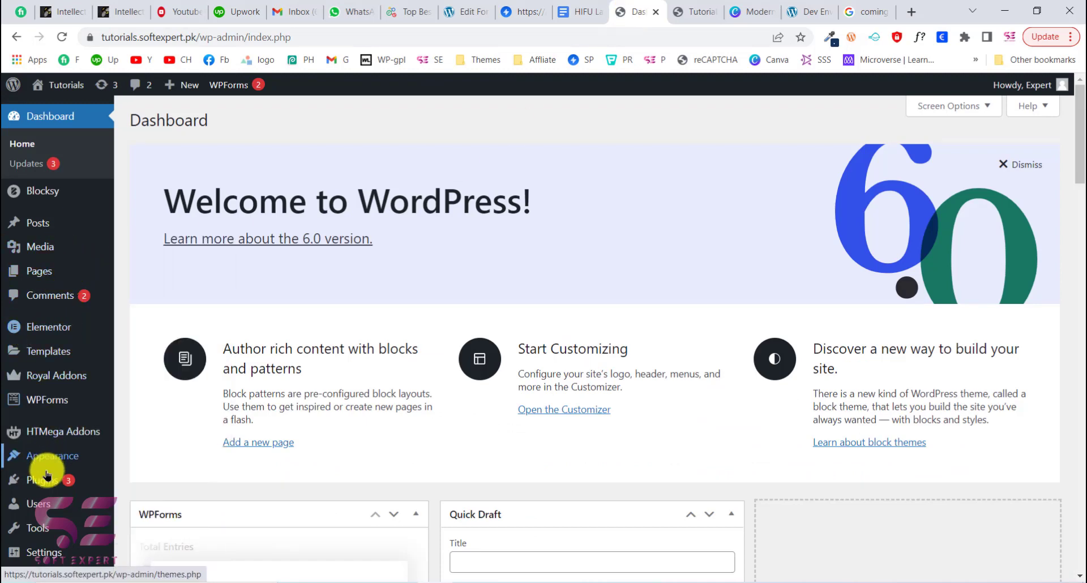
mouse_move(74, 481)
click(132, 502)
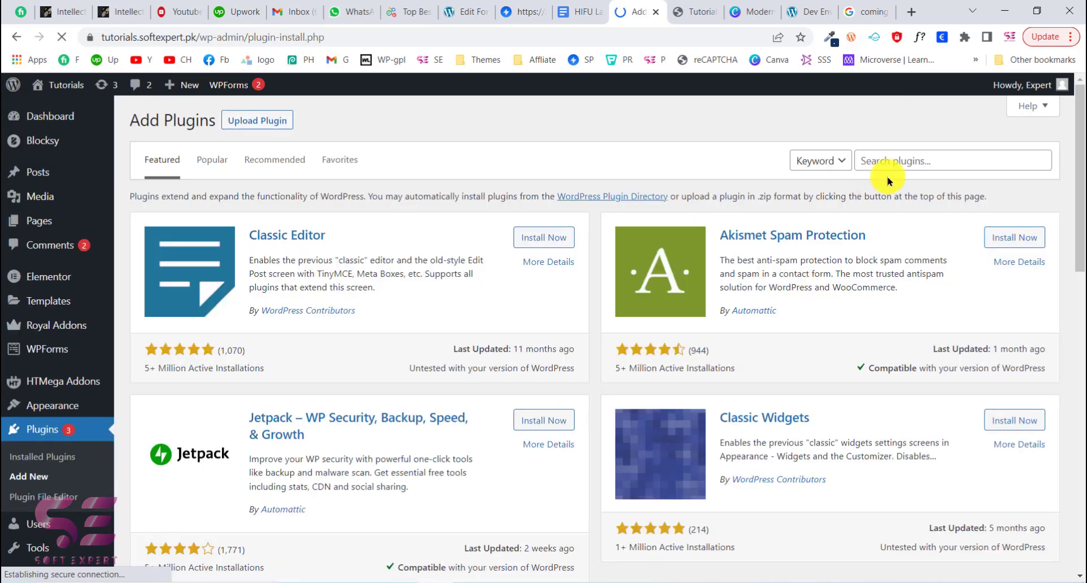
click(888, 161)
text(elementor)
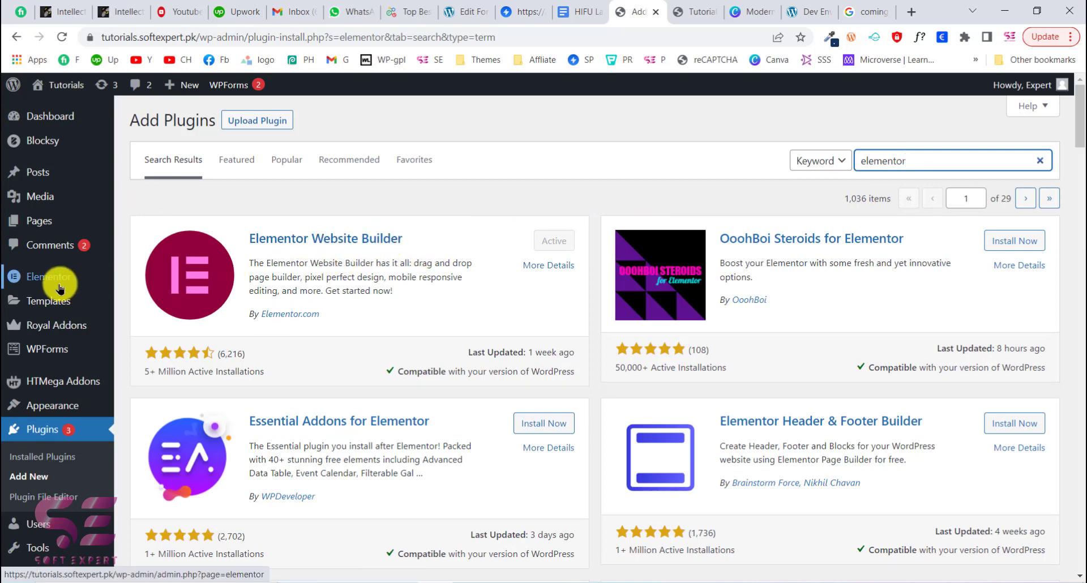
Step: Open the Maintenance Mode settings in Elementor's tools and read the description of the maintenance and coming soon modes
mouse_move(50, 287)
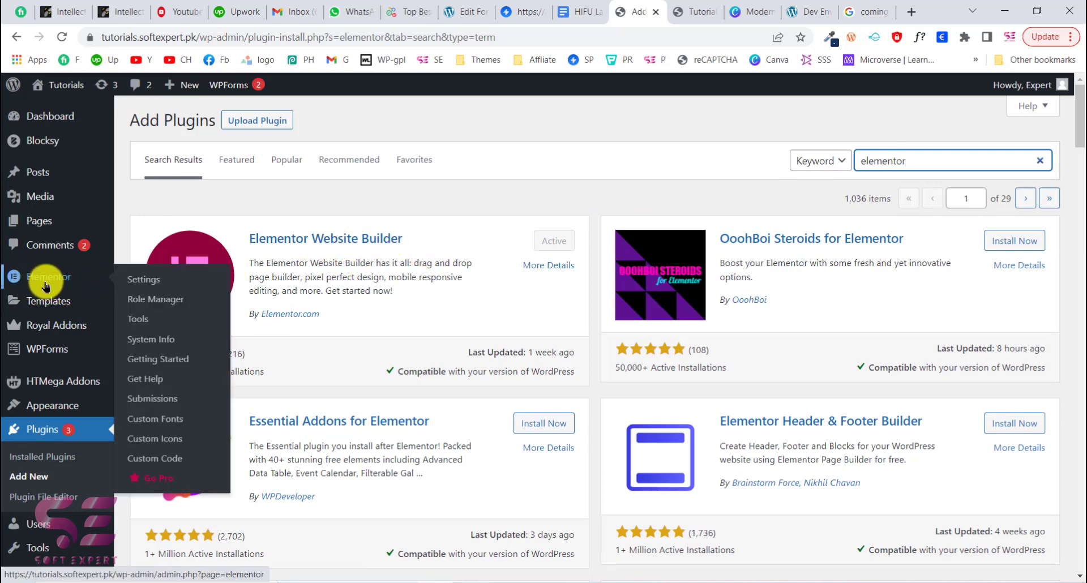
click(151, 326)
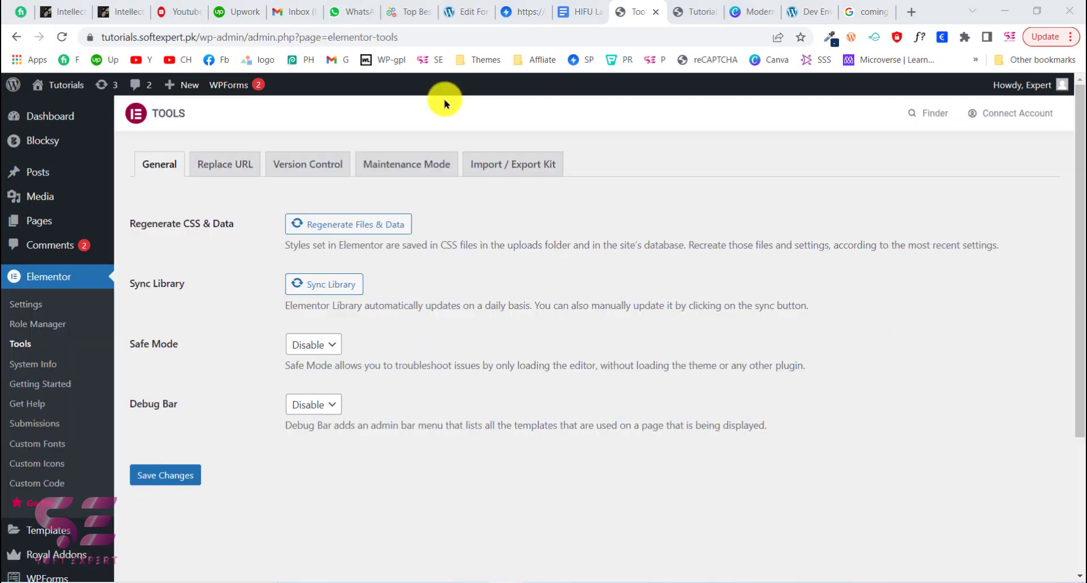
click(392, 169)
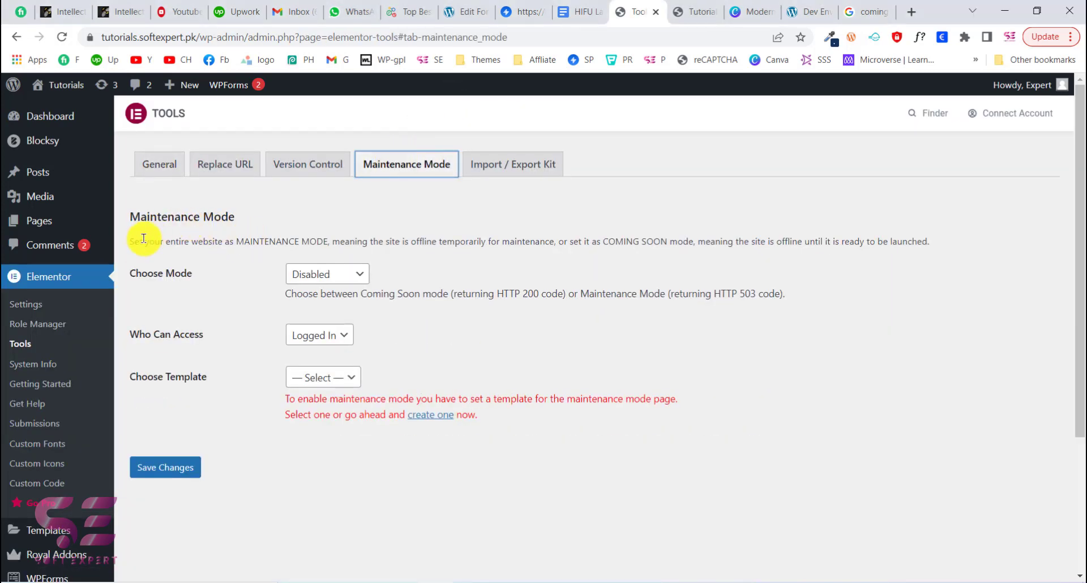
triple_click(169, 242)
click(192, 243)
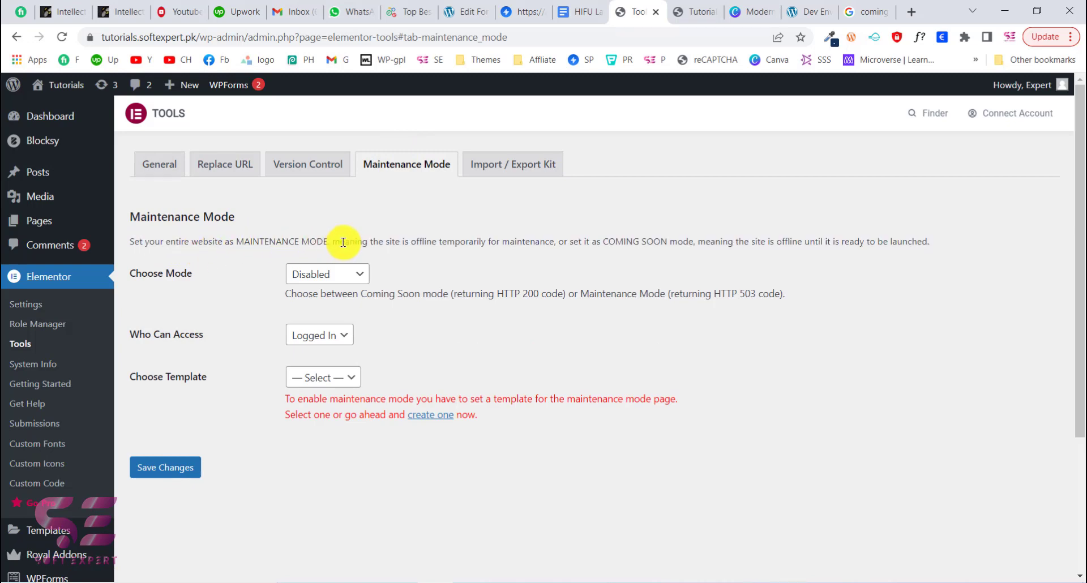
drag(343, 243, 384, 243)
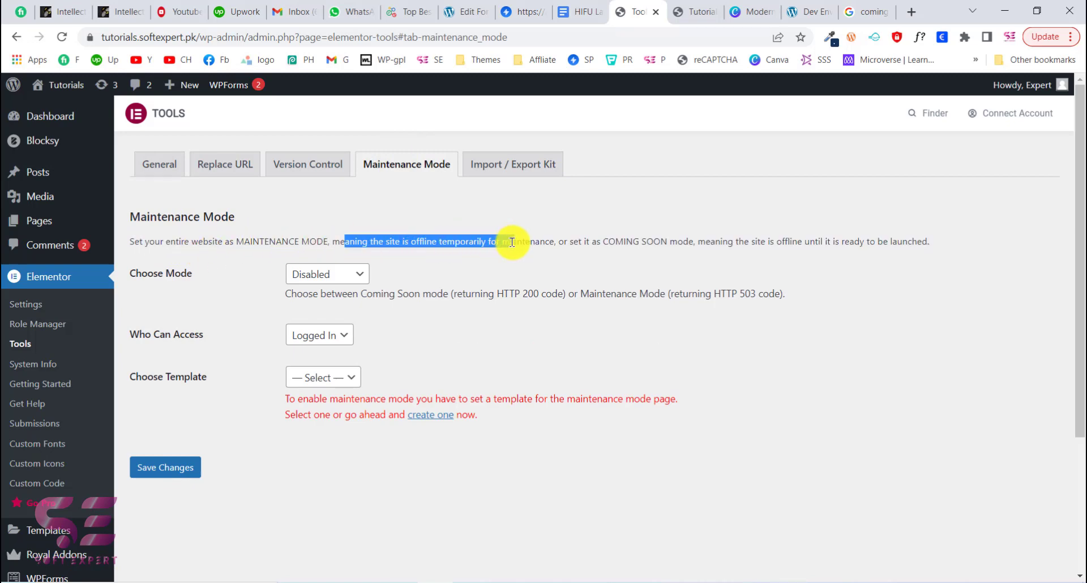
click(550, 244)
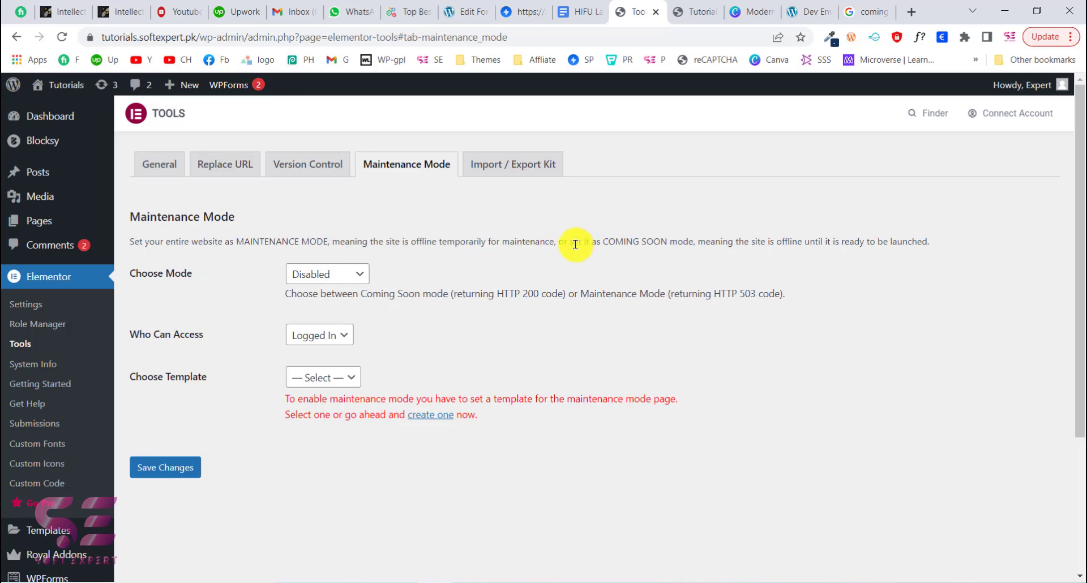
drag(601, 245, 819, 243)
click(836, 242)
Step: Set the maintenance mode to Coming Soon and keep site access limited to Logged In users
click(355, 274)
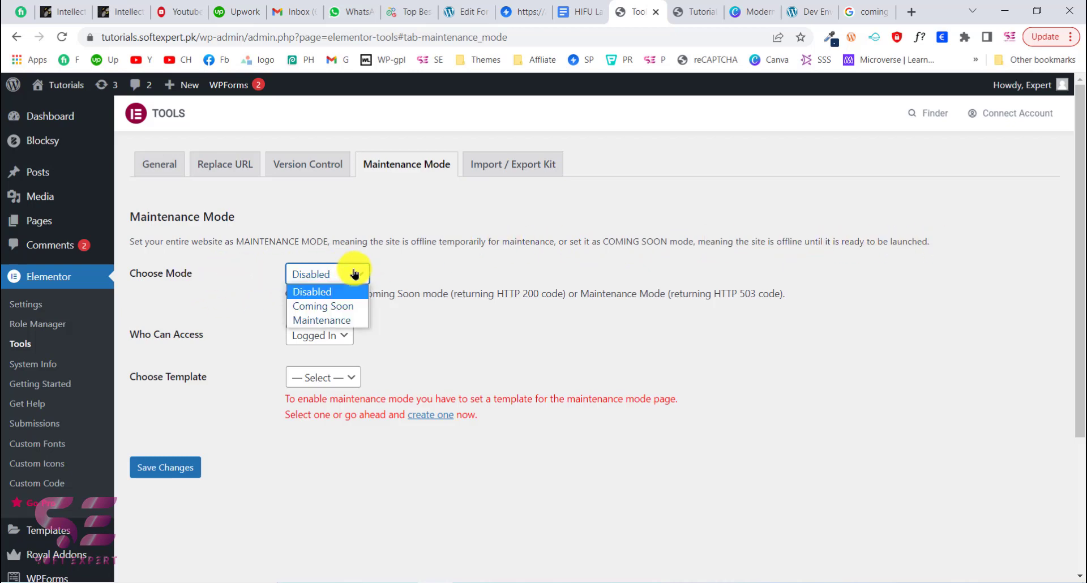
click(351, 314)
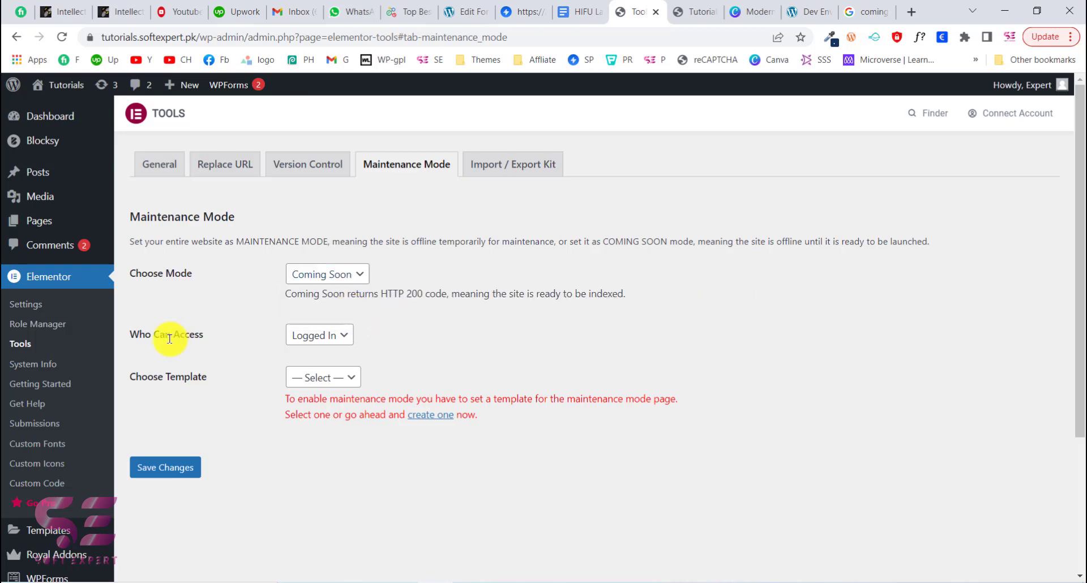
click(311, 340)
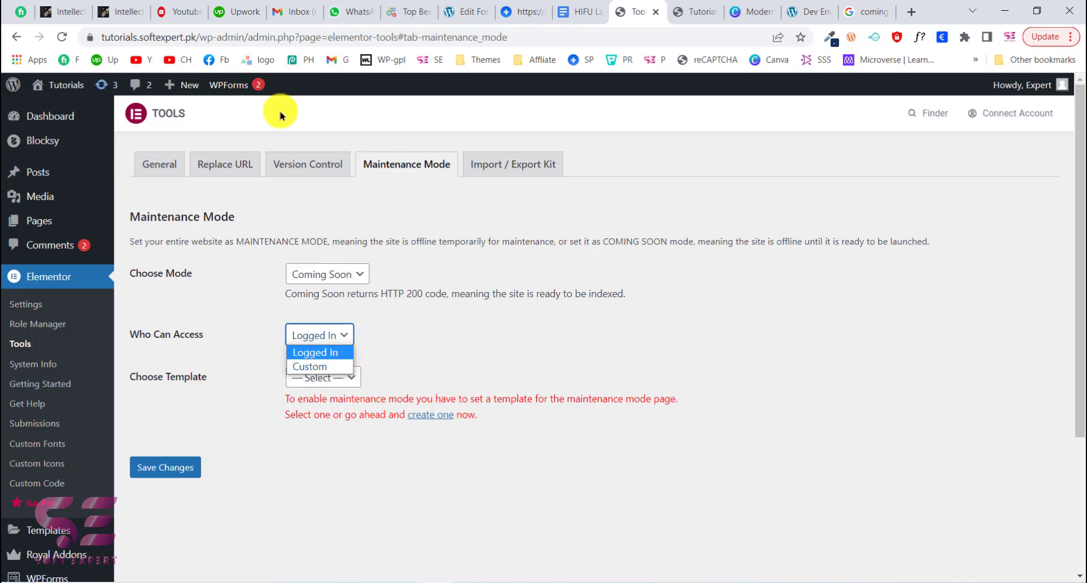
mouse_move(187, 85)
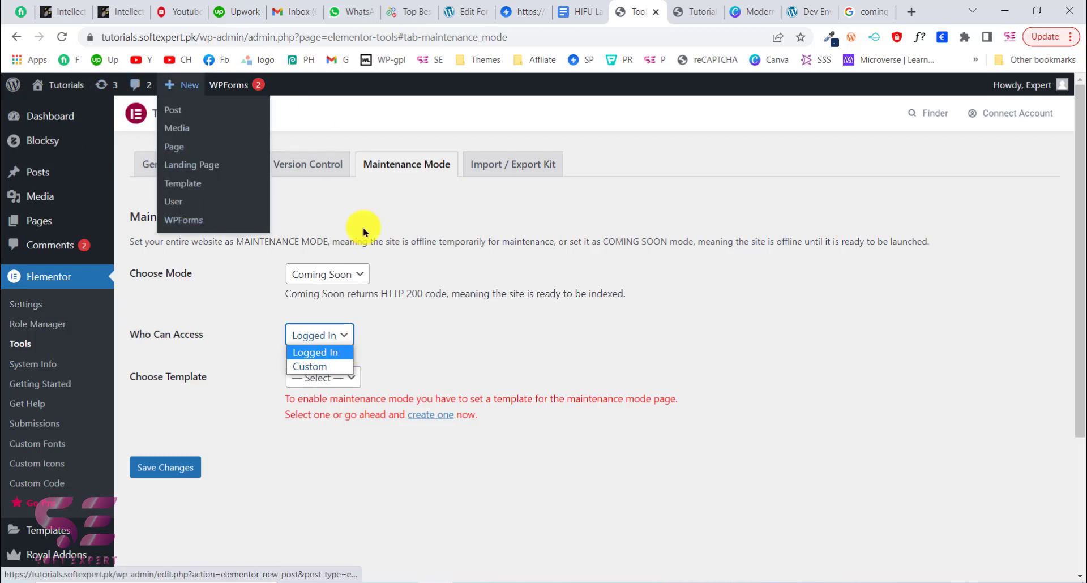
click(314, 354)
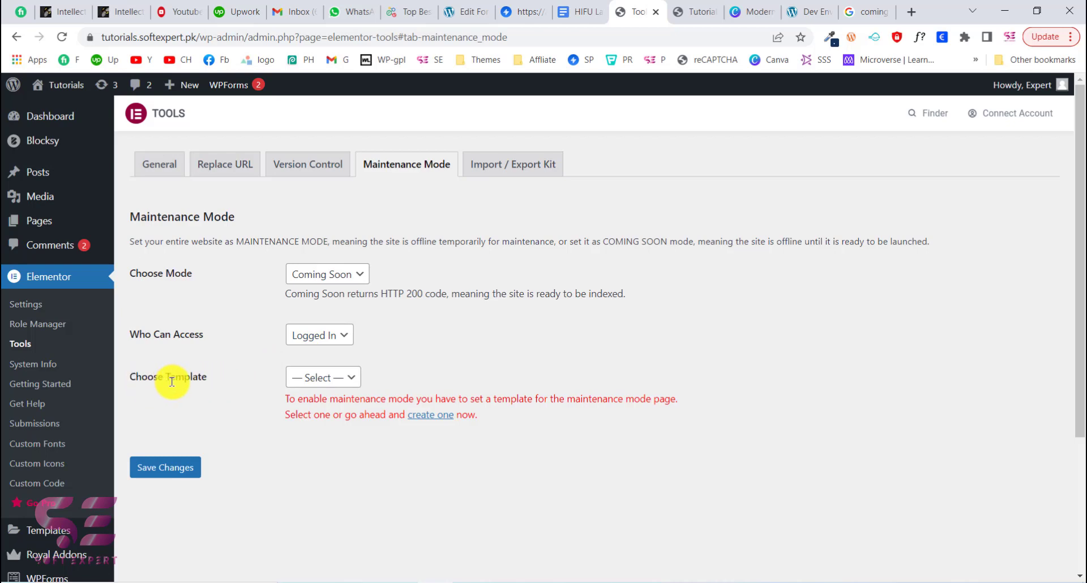
Step: Create a new template for the maintenance mode titled "Coming soon page" and open it for editing with Elementor
click(329, 385)
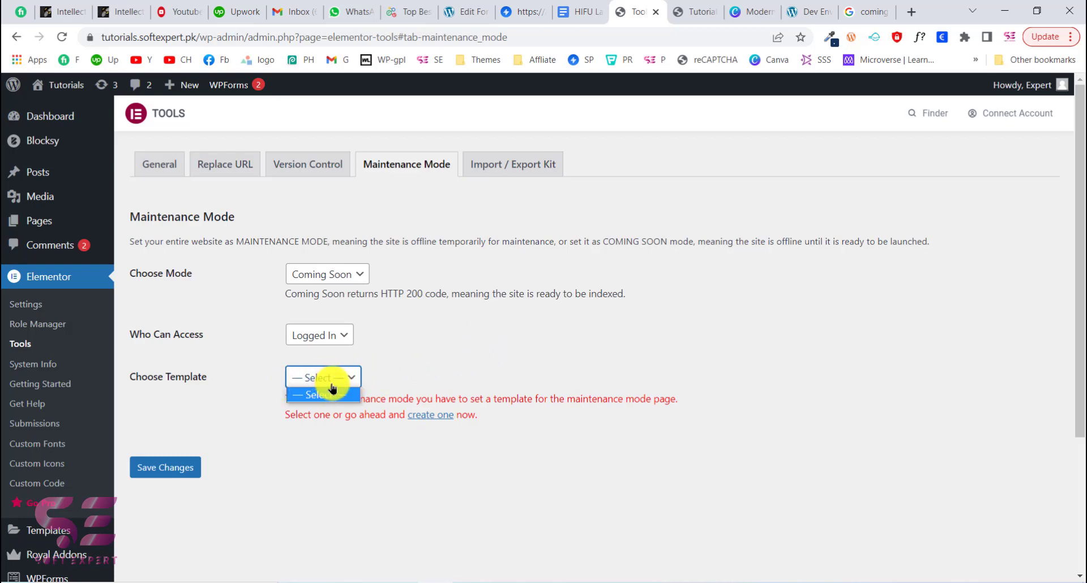
click(335, 446)
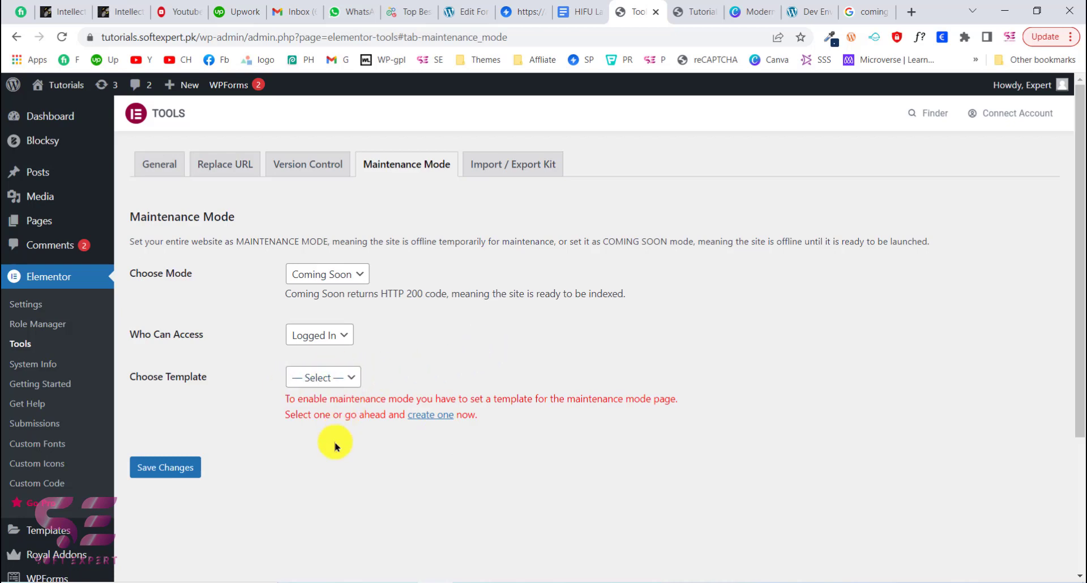
click(430, 416)
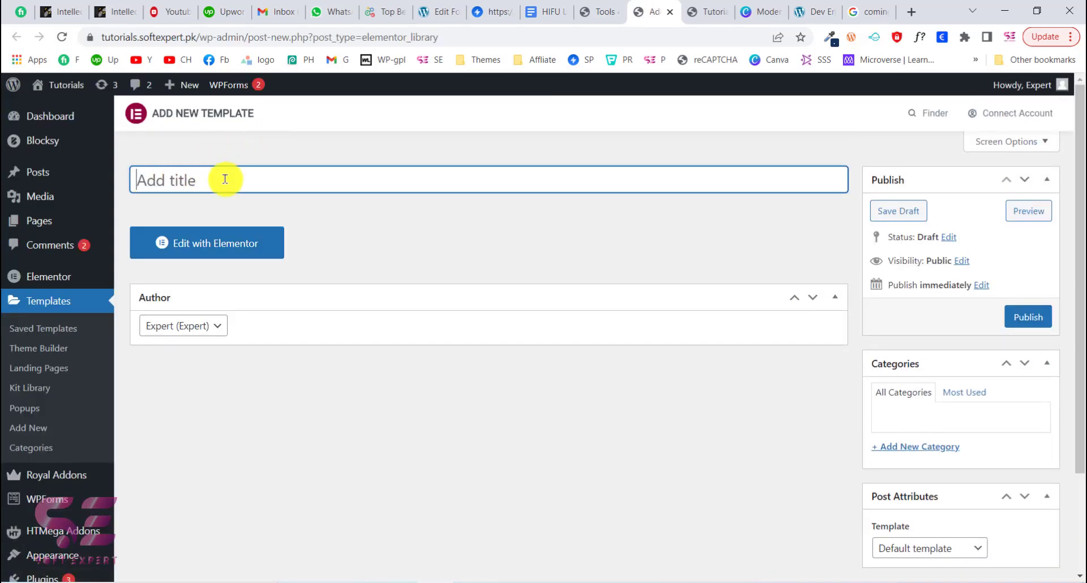
text(Coming soon p)
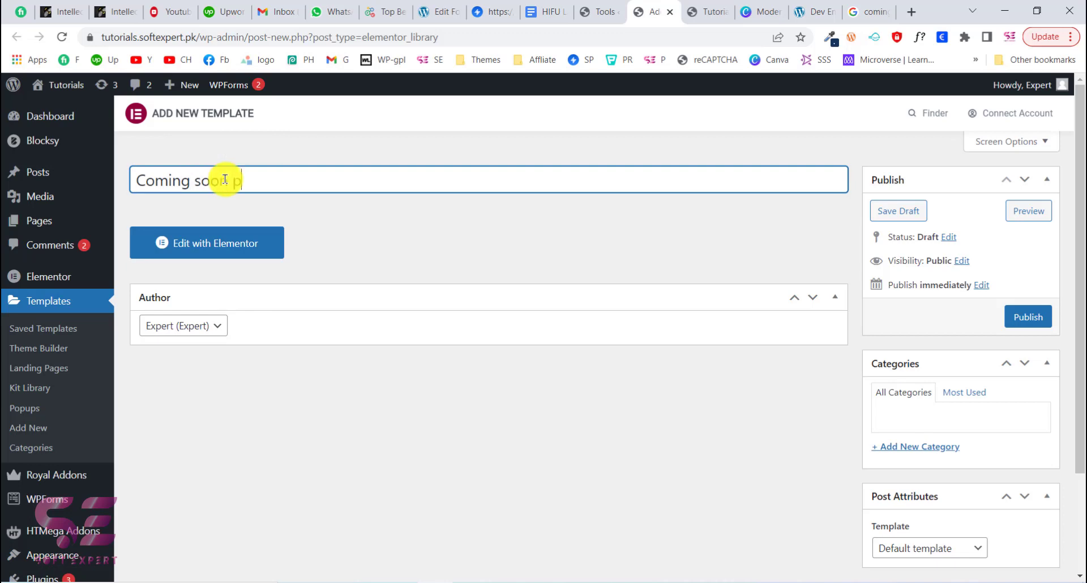
text(age)
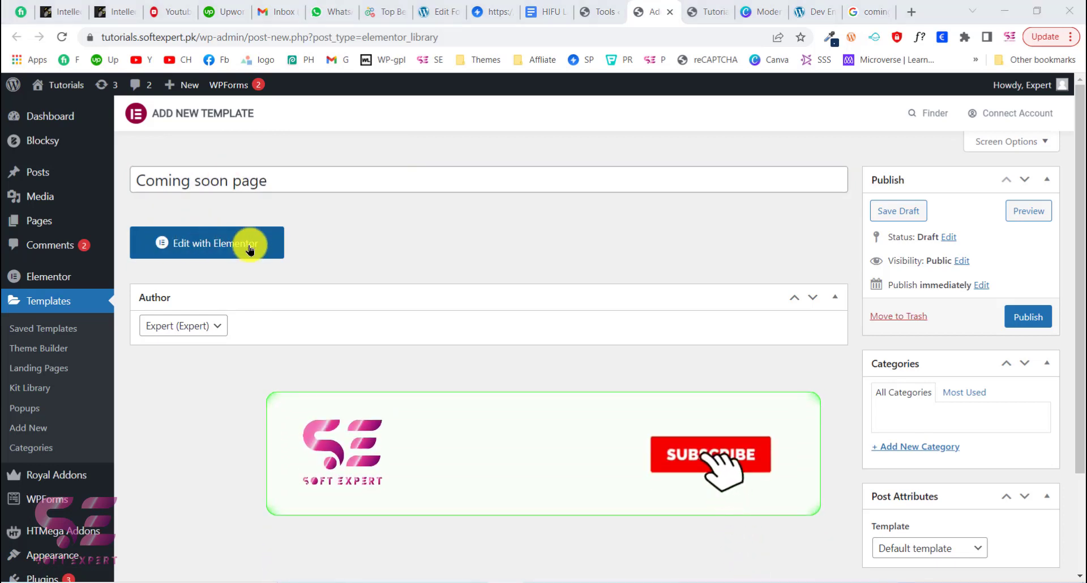
click(249, 248)
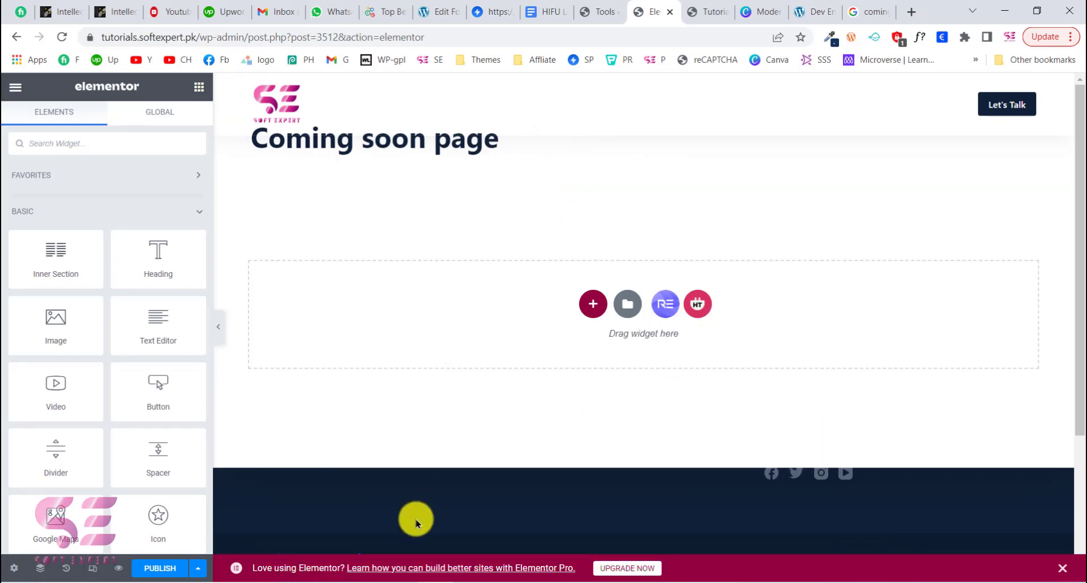
Step: Set the template's page layout to Elementor Canvas in the page settings
click(14, 569)
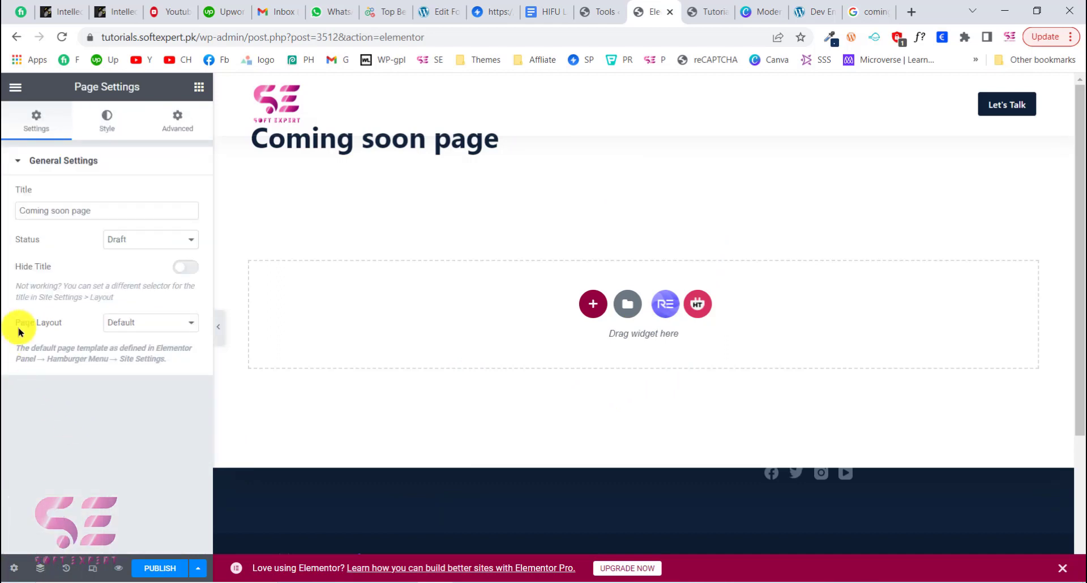
click(121, 323)
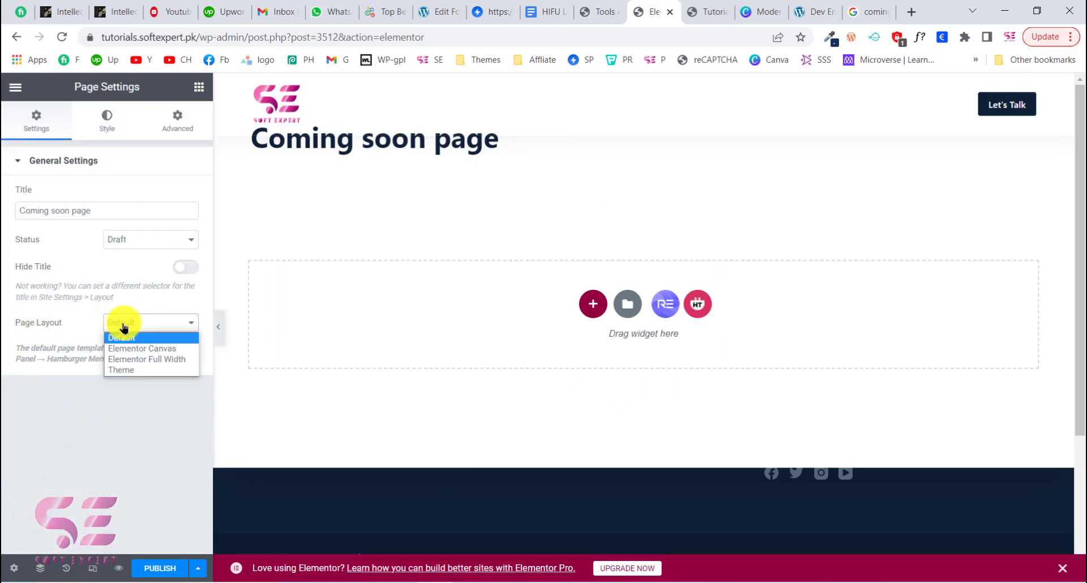
click(146, 349)
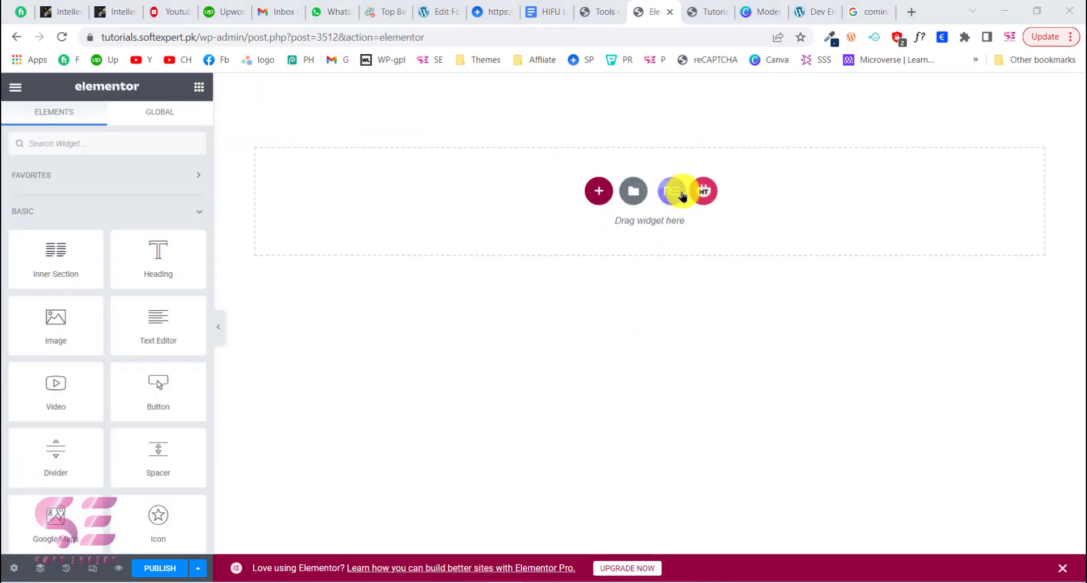
Step: Examine the coming soon page designs in Google Images and the verifyip.nl maintenance page, then preview the UpLabs Coming Soon Page Template
click(858, 12)
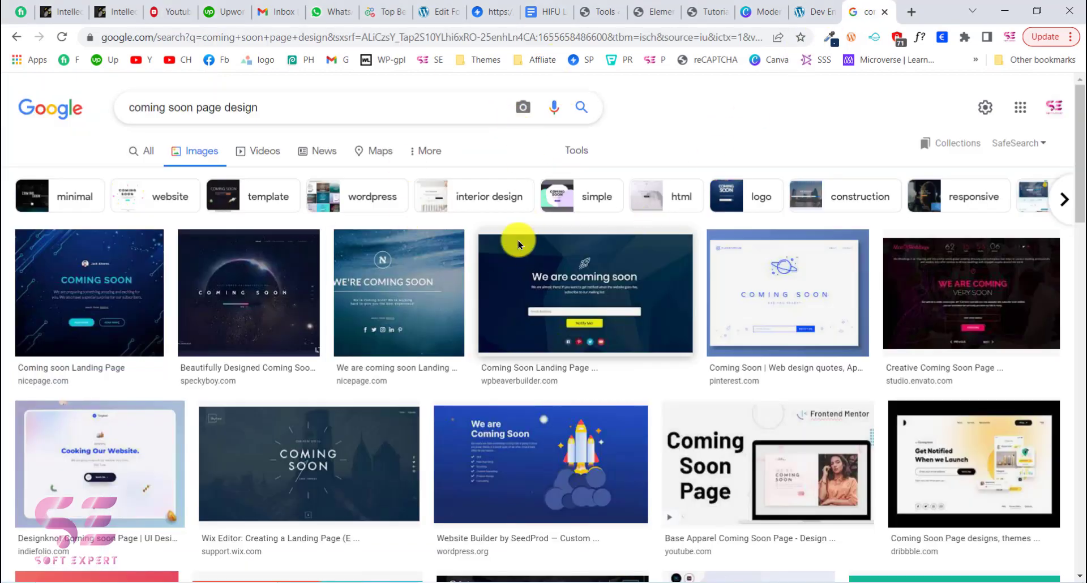
scroll(579, 390, down, 5)
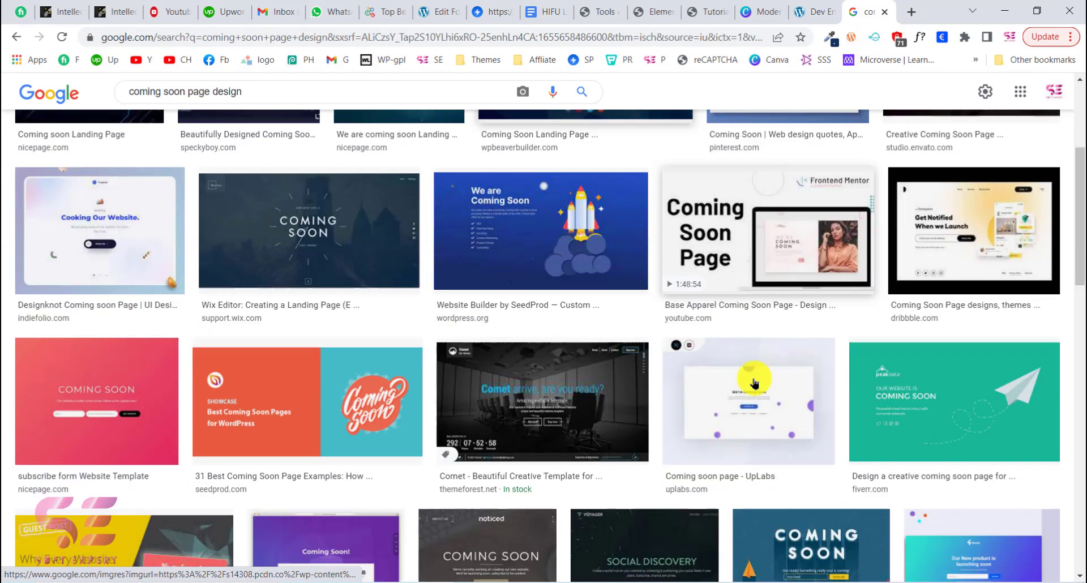
scroll(757, 380, up, 5)
click(804, 10)
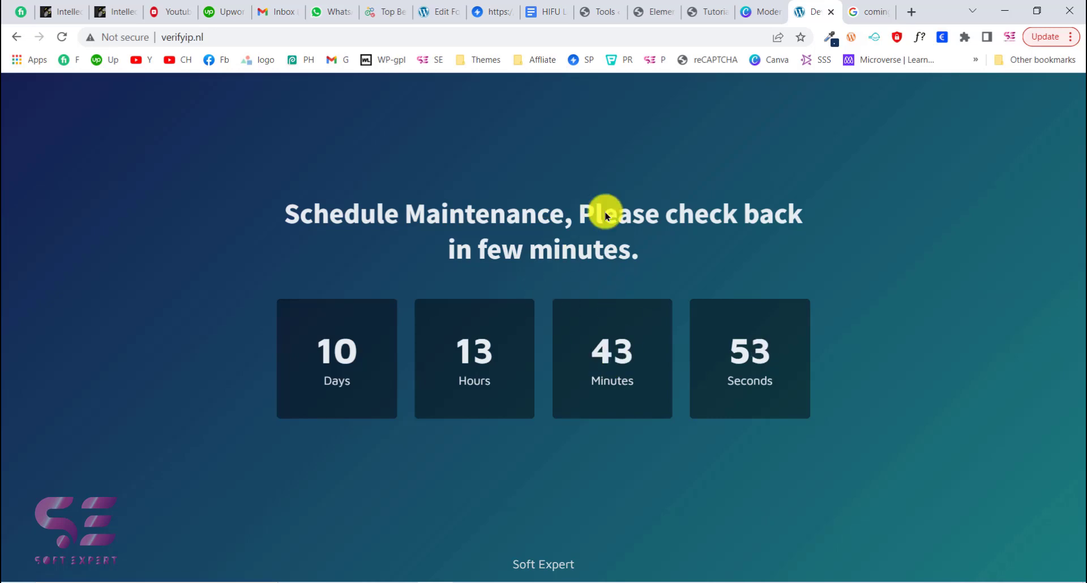
click(854, 8)
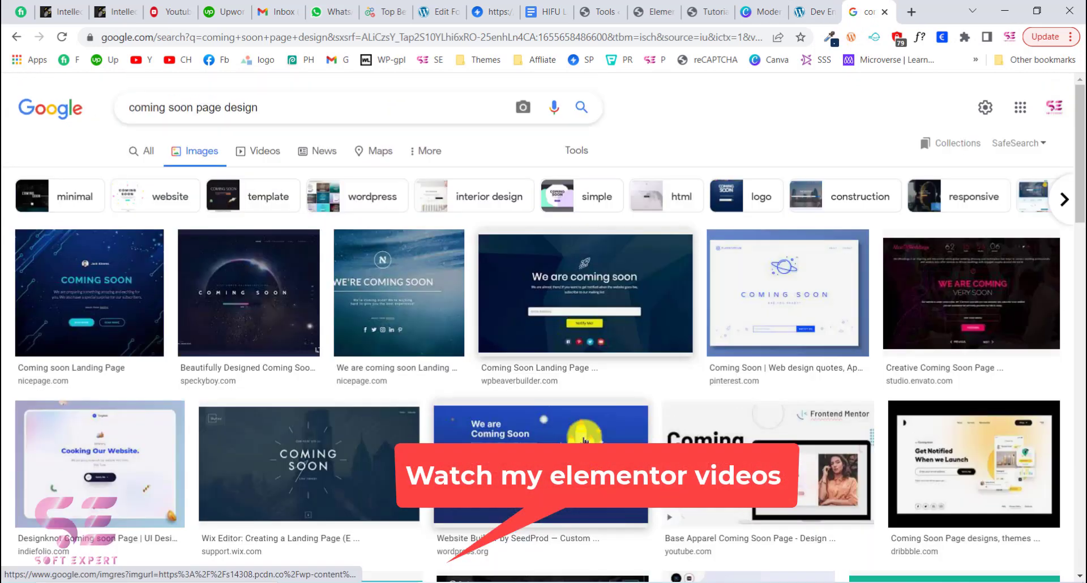
click(563, 320)
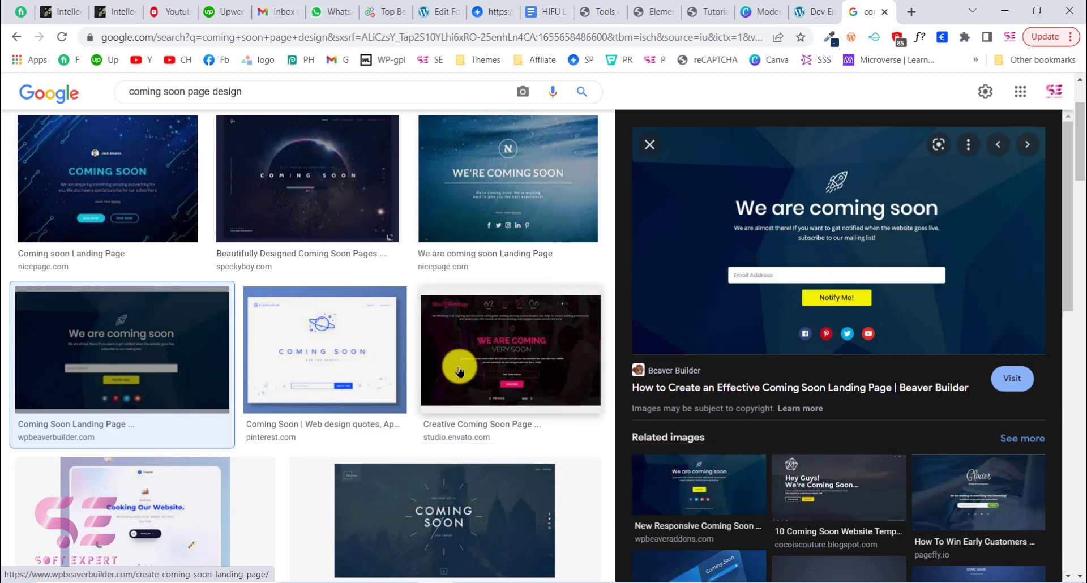
scroll(439, 438, down, 10)
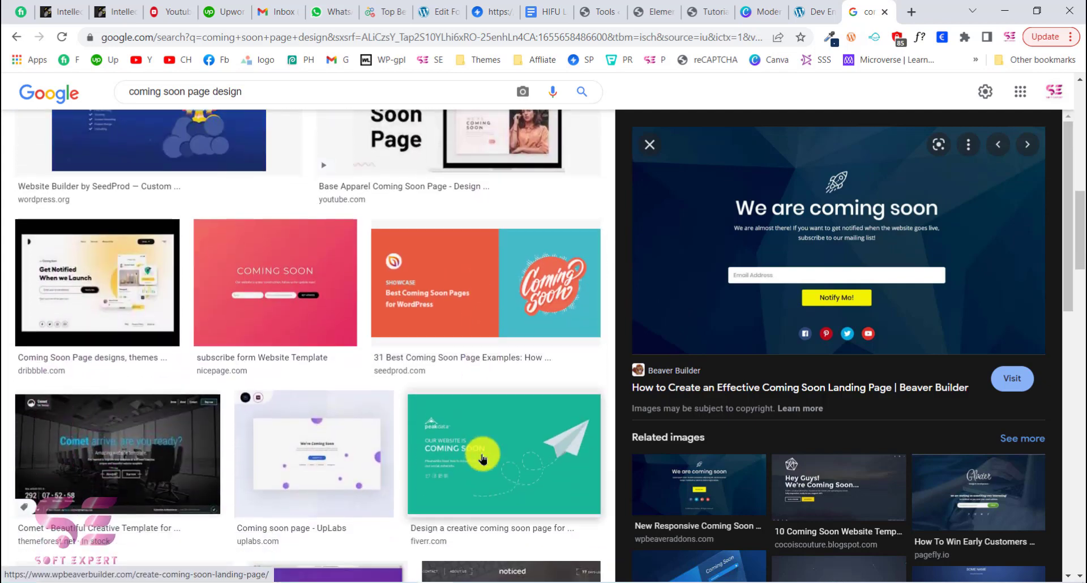
scroll(482, 458, down, 6)
scroll(476, 427, down, 3)
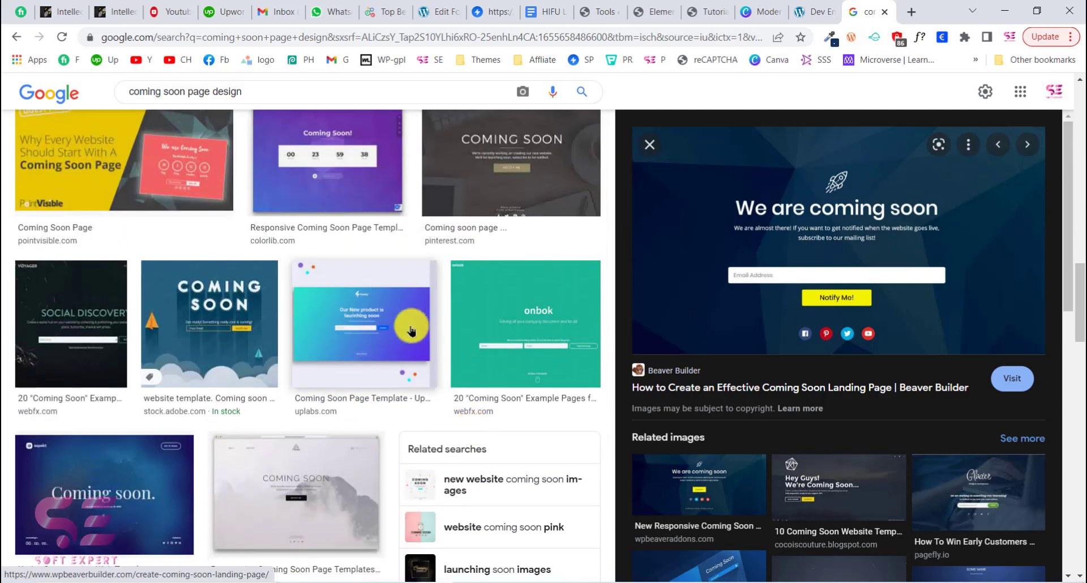
click(371, 309)
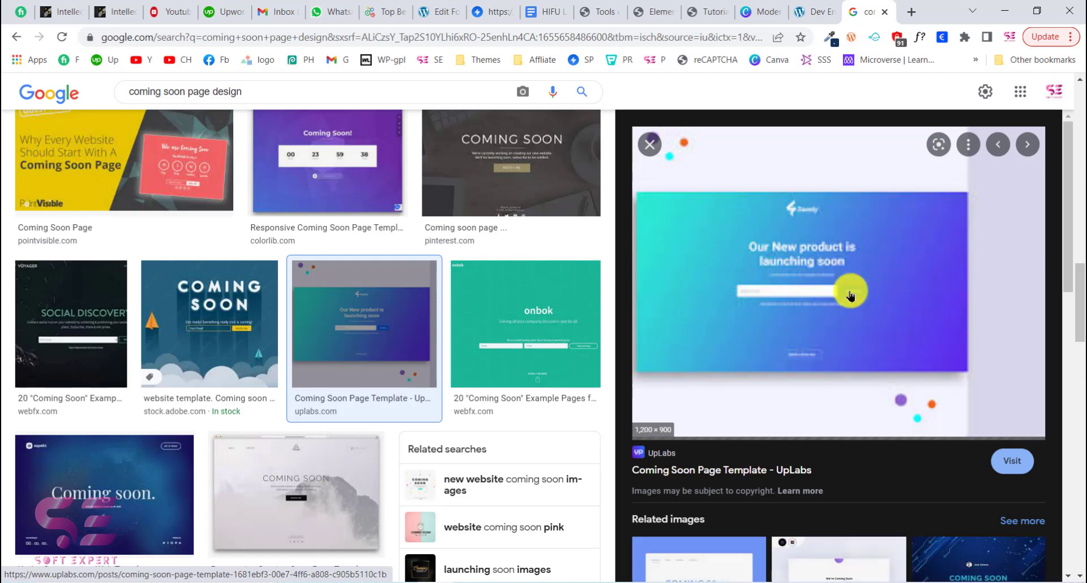
Step: Add a single-column section to the Elementor template and set its padding to 100 px on all sides
click(657, 12)
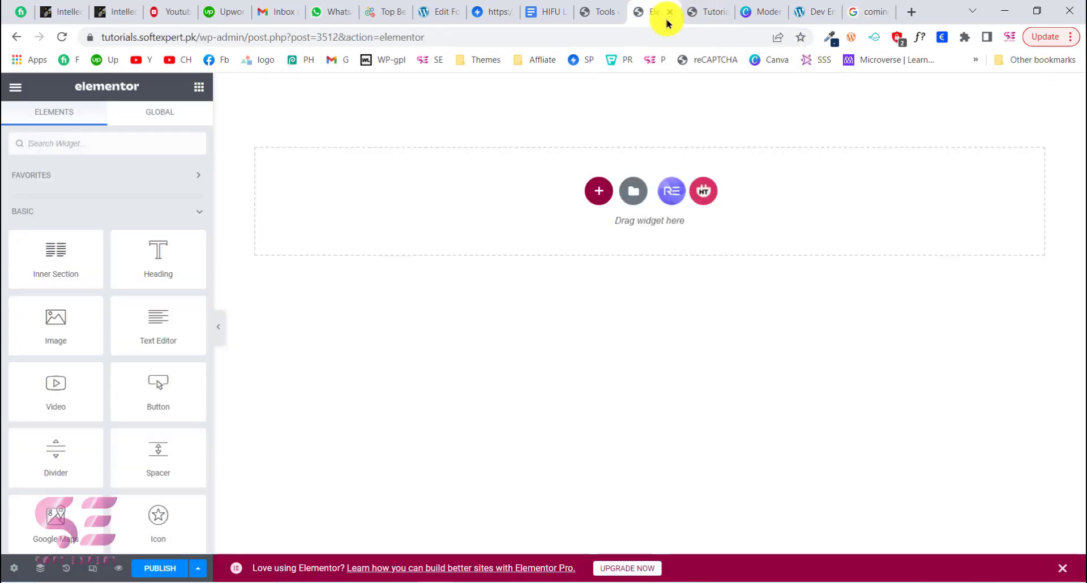
click(597, 193)
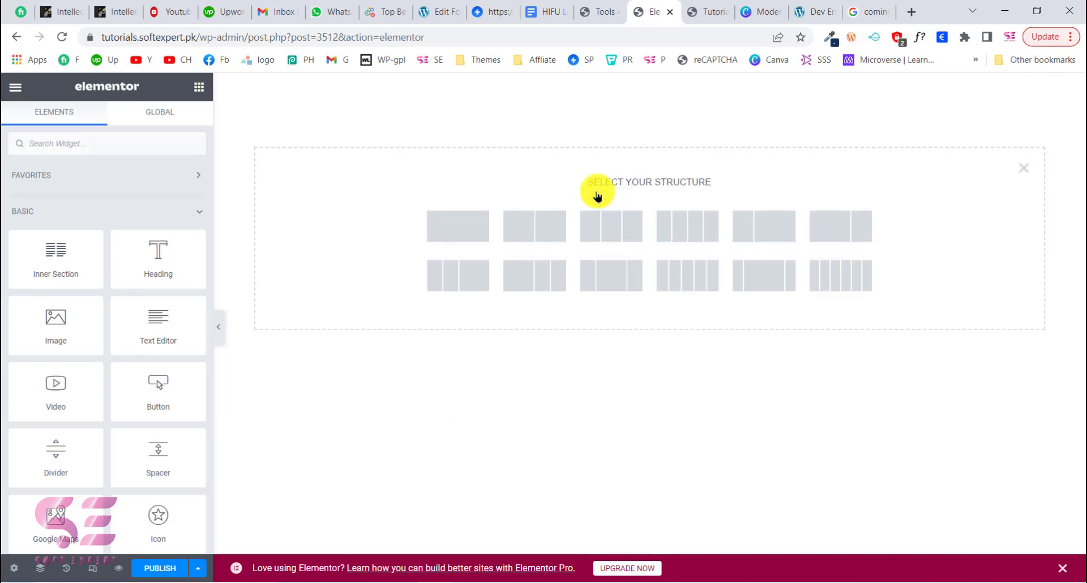
click(470, 225)
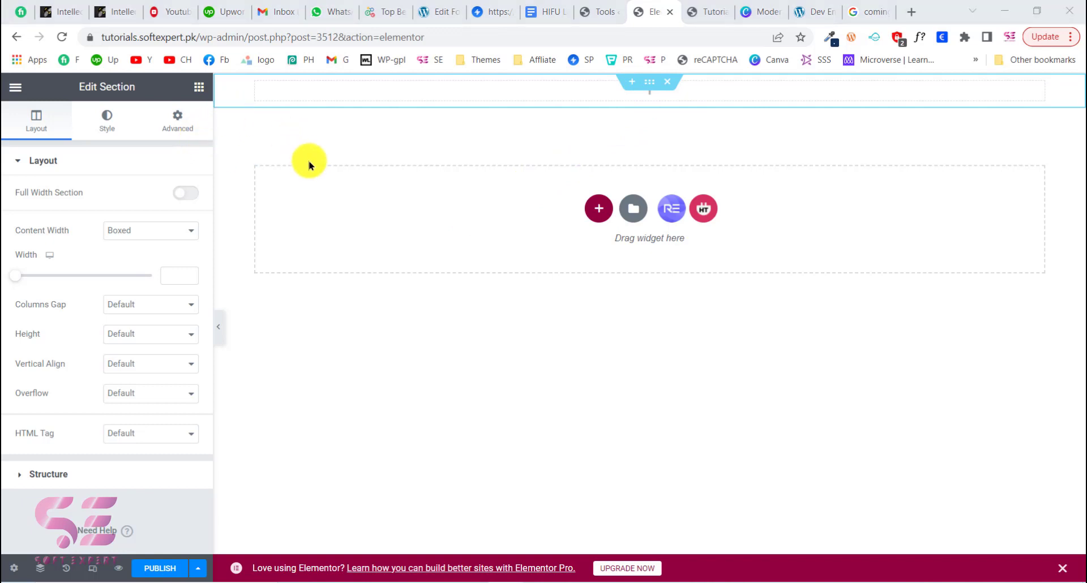
click(161, 121)
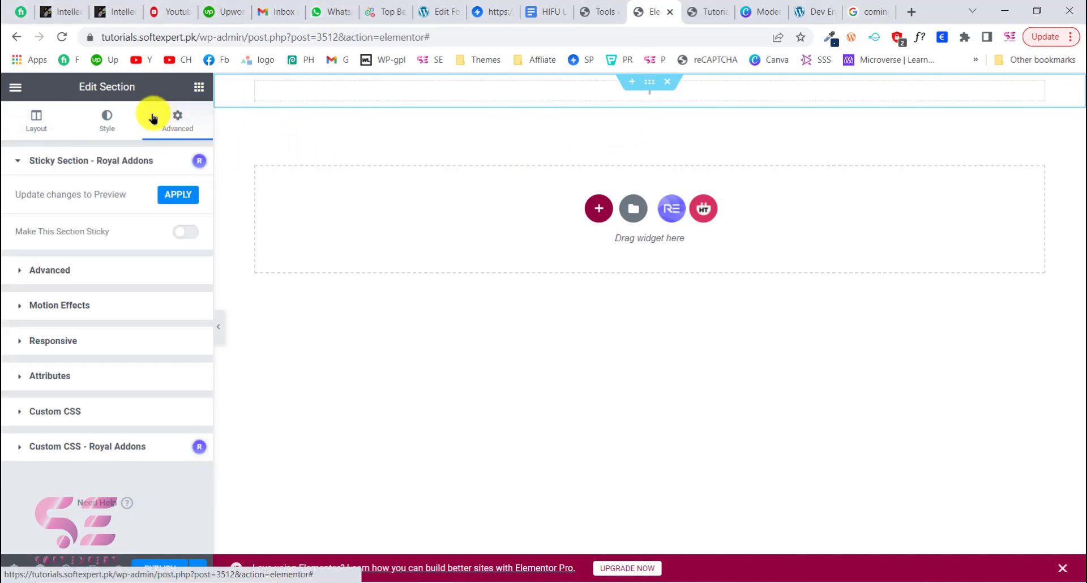
click(95, 271)
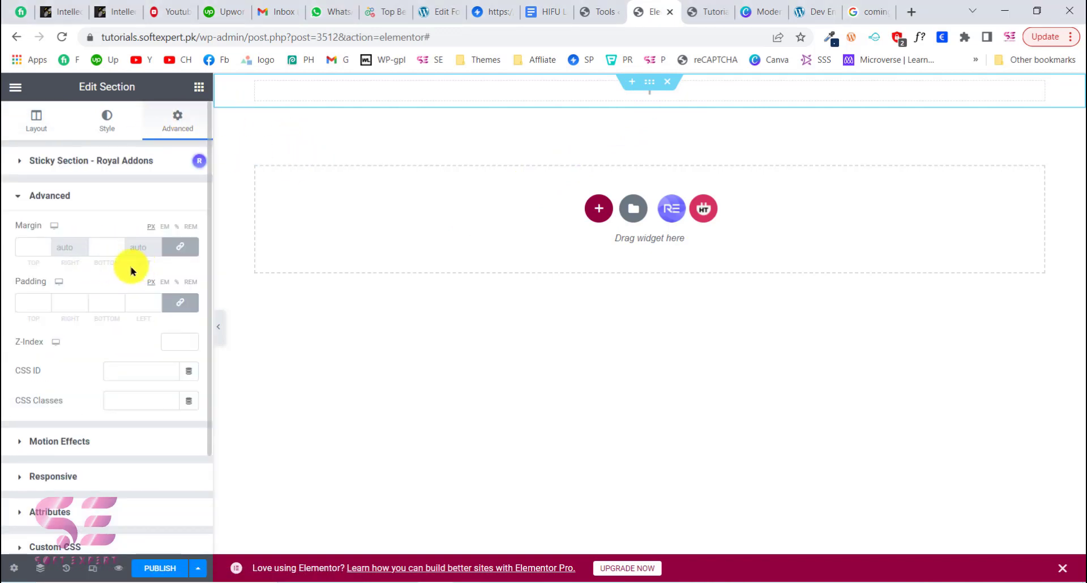
click(143, 304)
text(100)
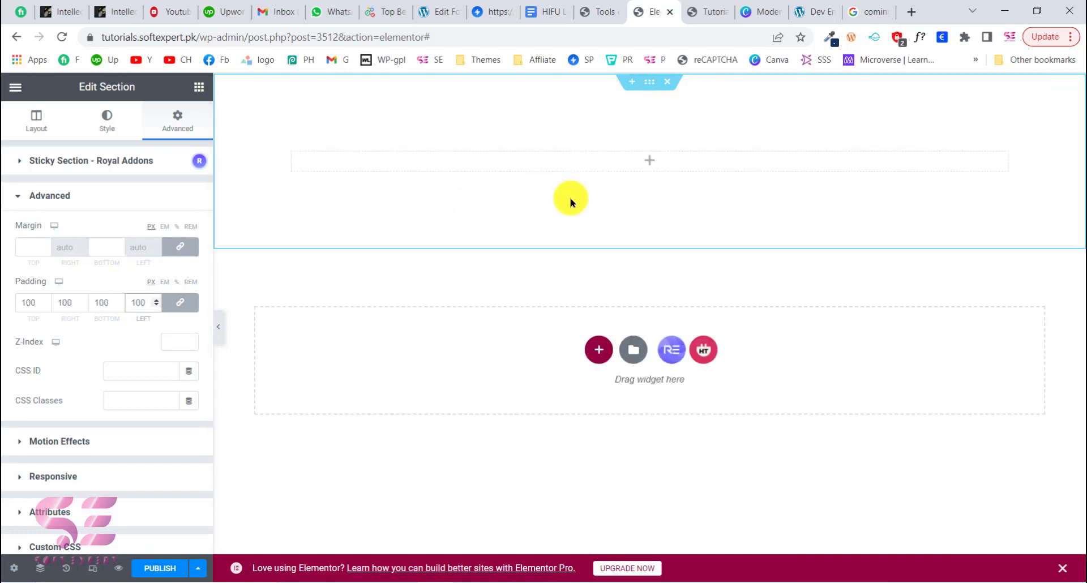
Step: Set the section's normal background type to Gradient
click(101, 130)
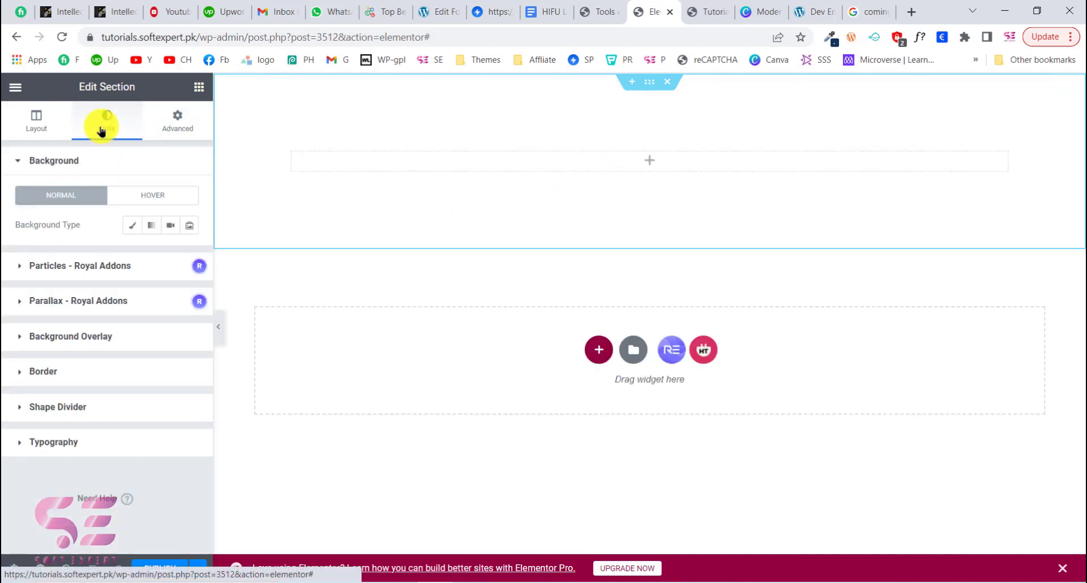
click(131, 225)
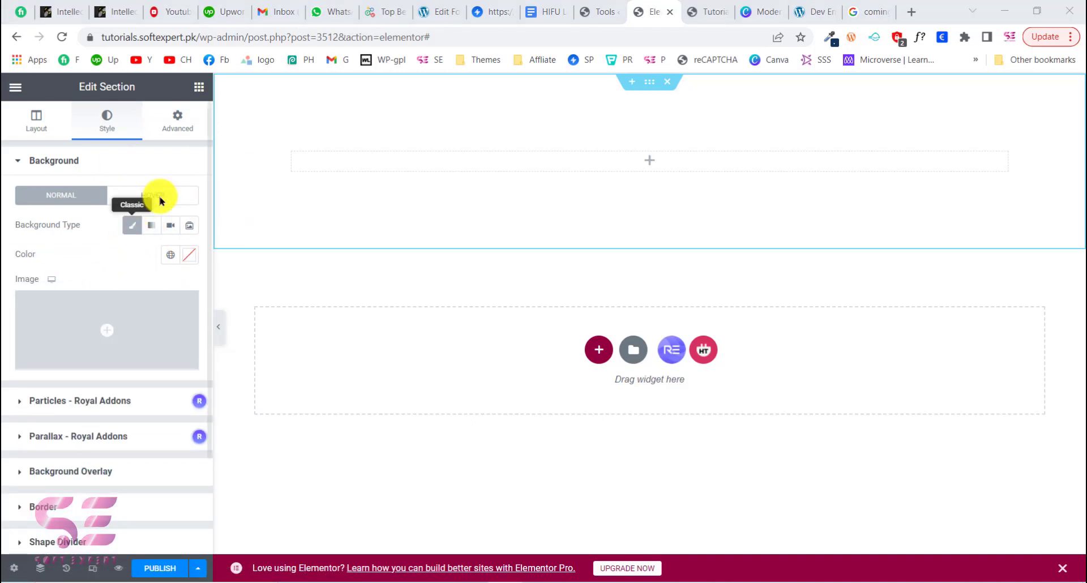
click(153, 226)
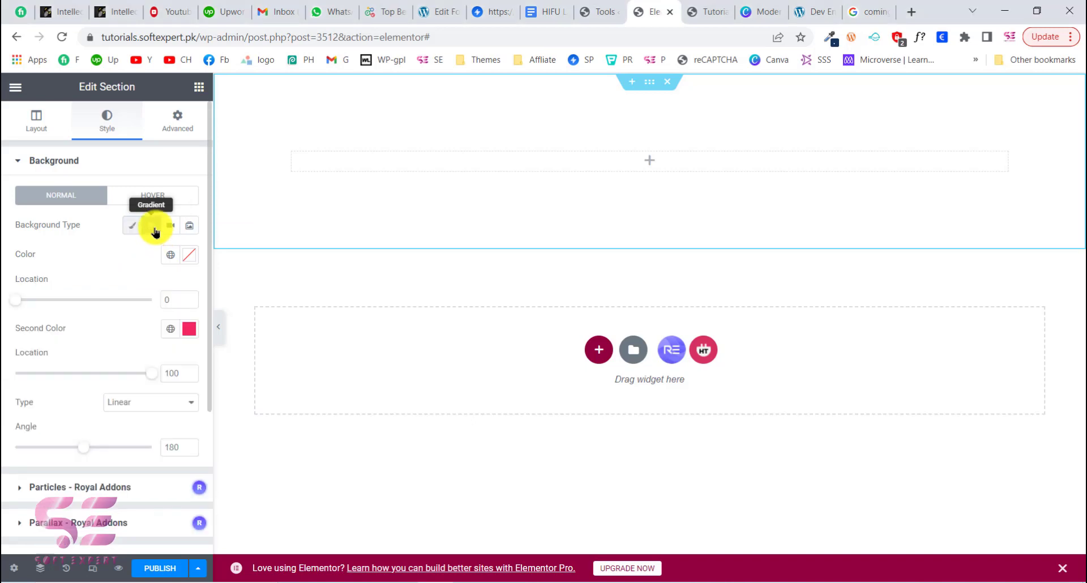
Step: Sample the turquoise from the UpLabs design image and set the gradient's first color to #2CECD3
click(868, 11)
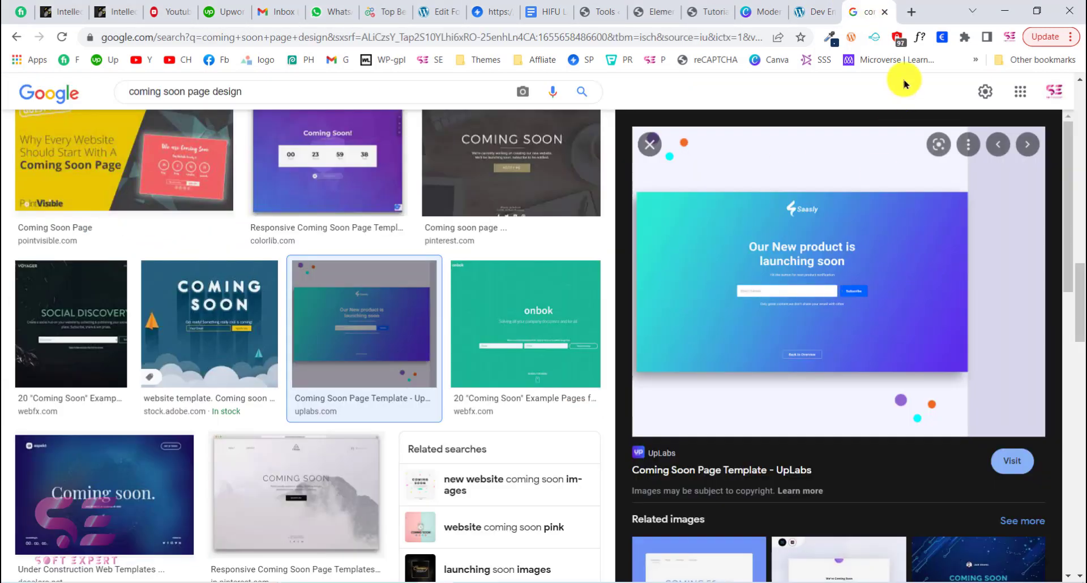
click(837, 36)
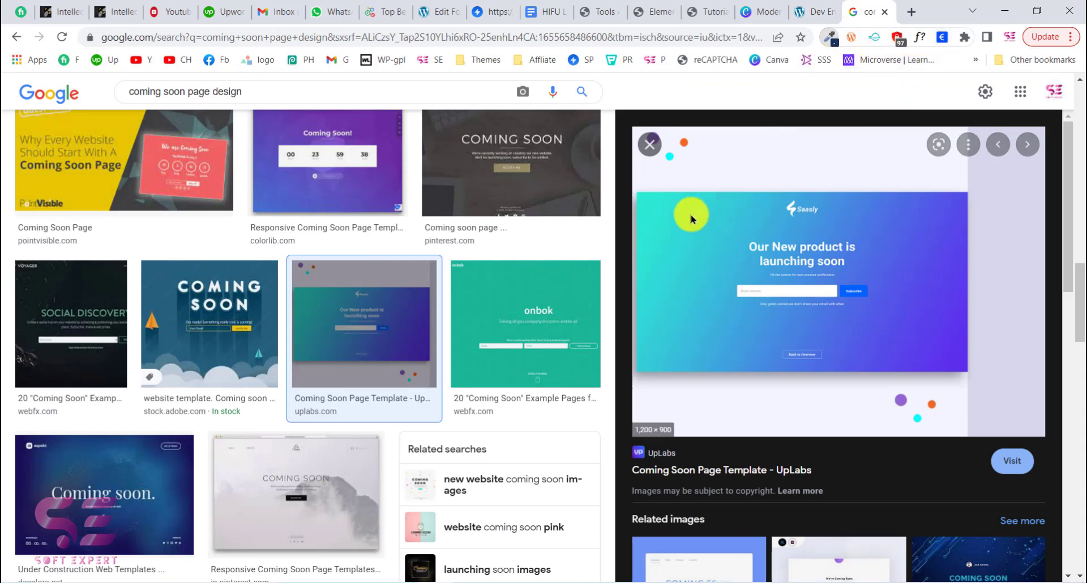
click(639, 233)
key(ctrl+shift+Tab)
key(ctrl+shift+Tab)
key(ctrl+shift+Tab)
key(ctrl+shift+Tab)
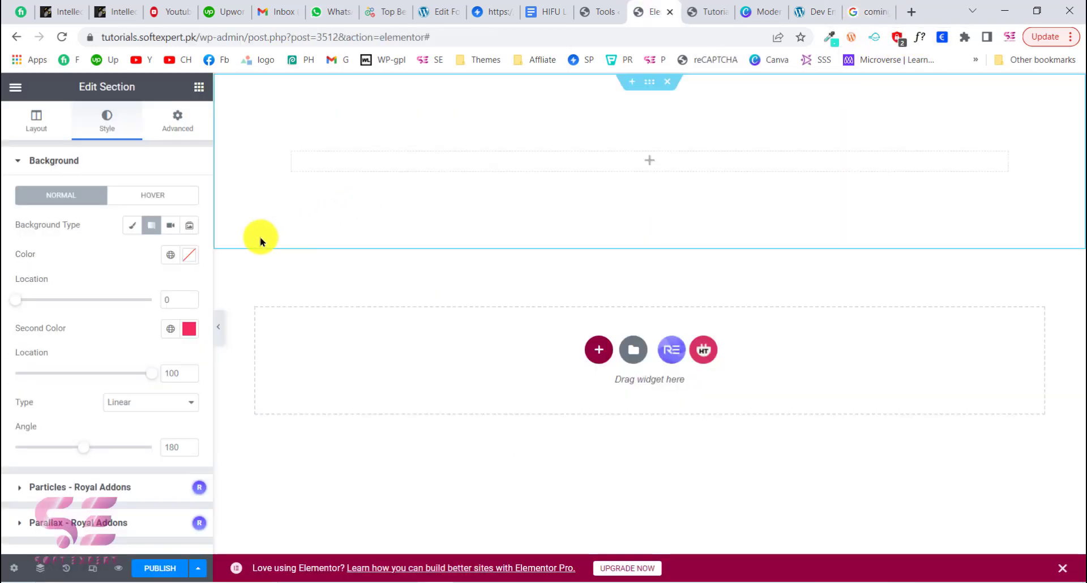
click(188, 256)
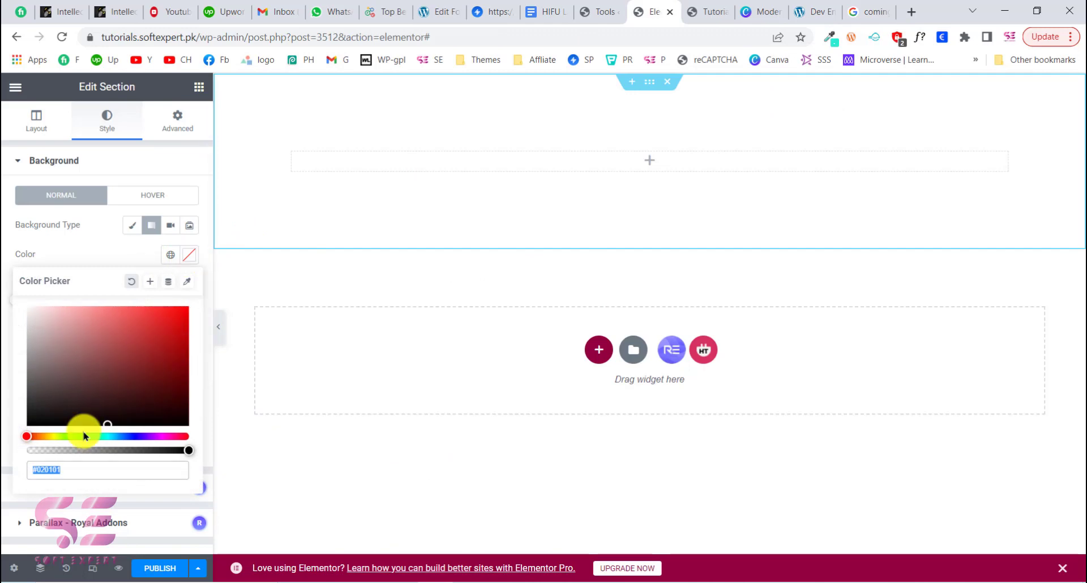
text(#2CECD3)
click(122, 256)
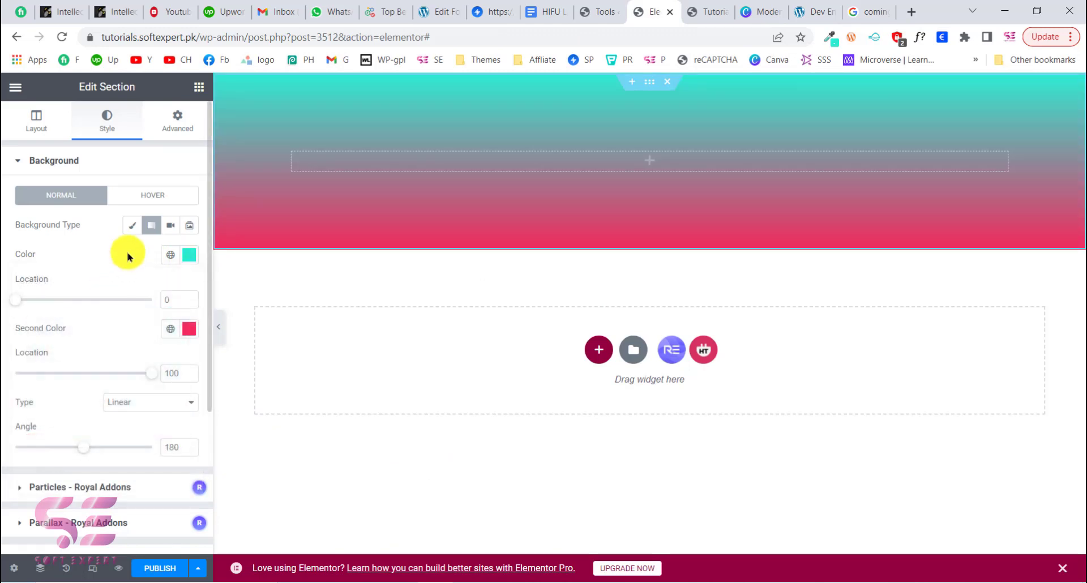
Step: Sample the purple from the UpLabs design image and set the gradient's second color to #5D30EB
click(858, 11)
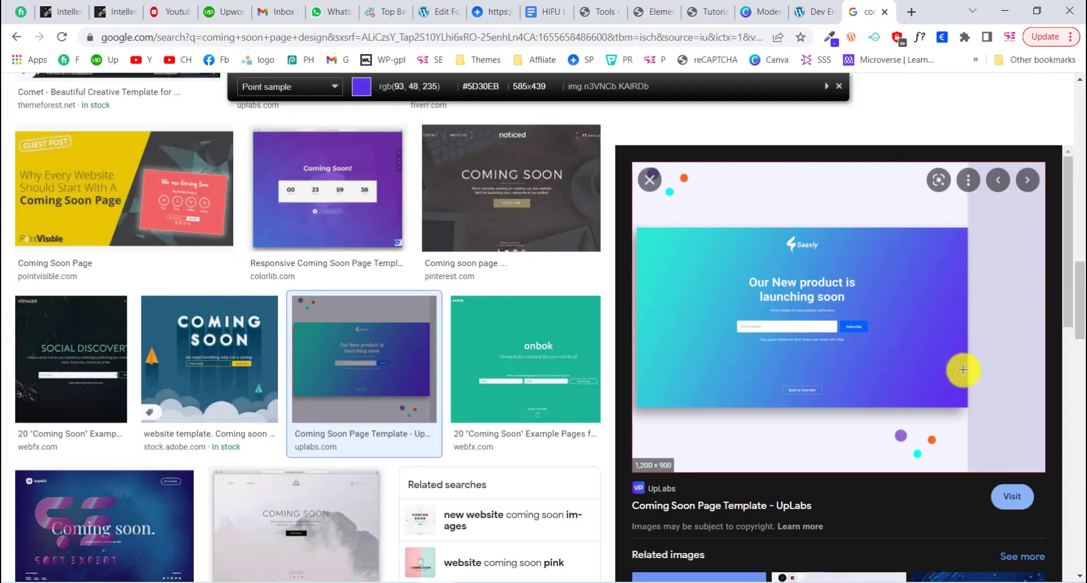
click(963, 370)
click(640, 6)
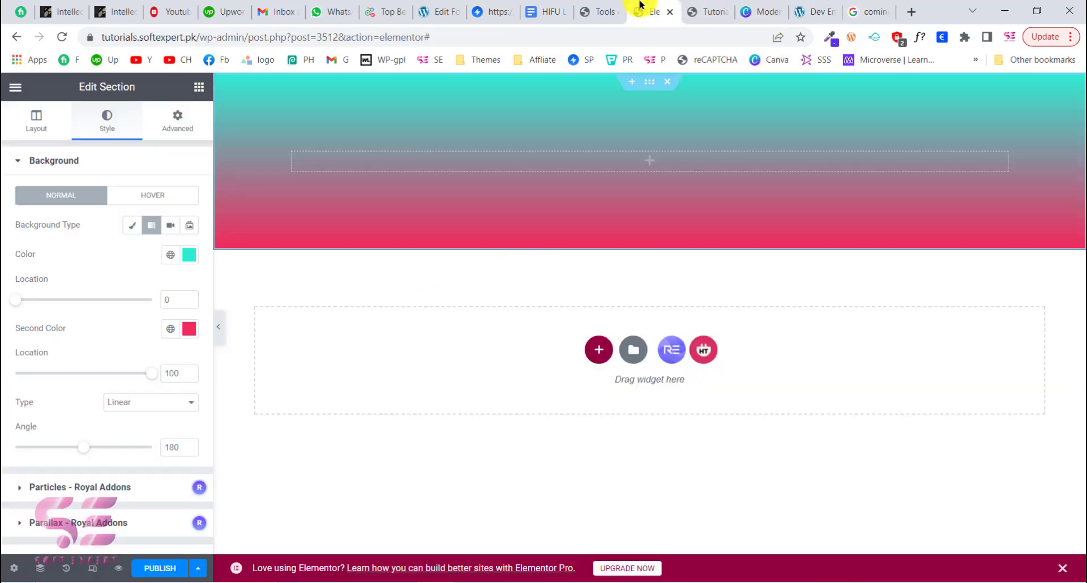
click(187, 331)
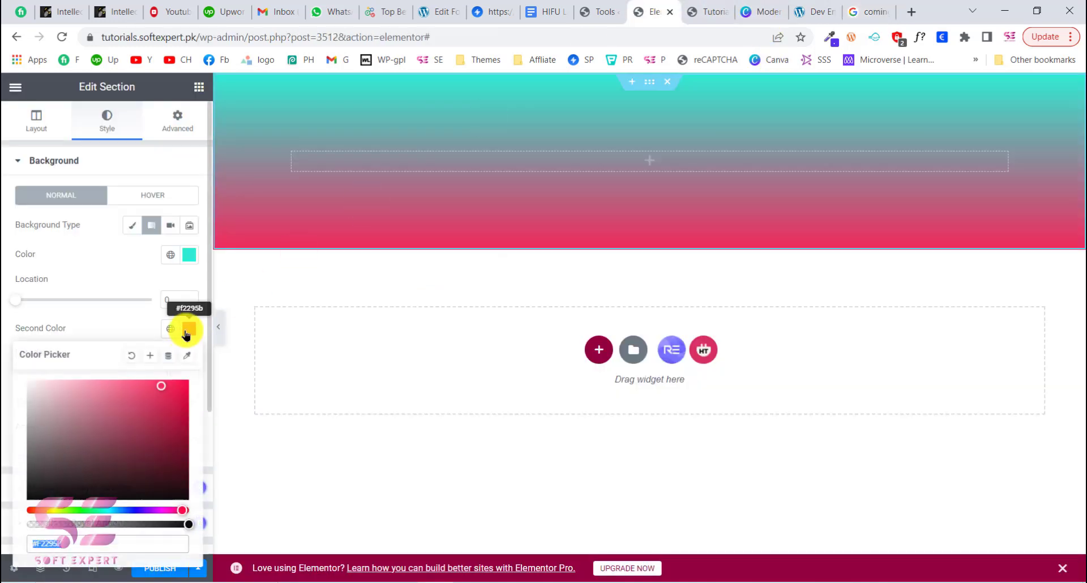
click(149, 510)
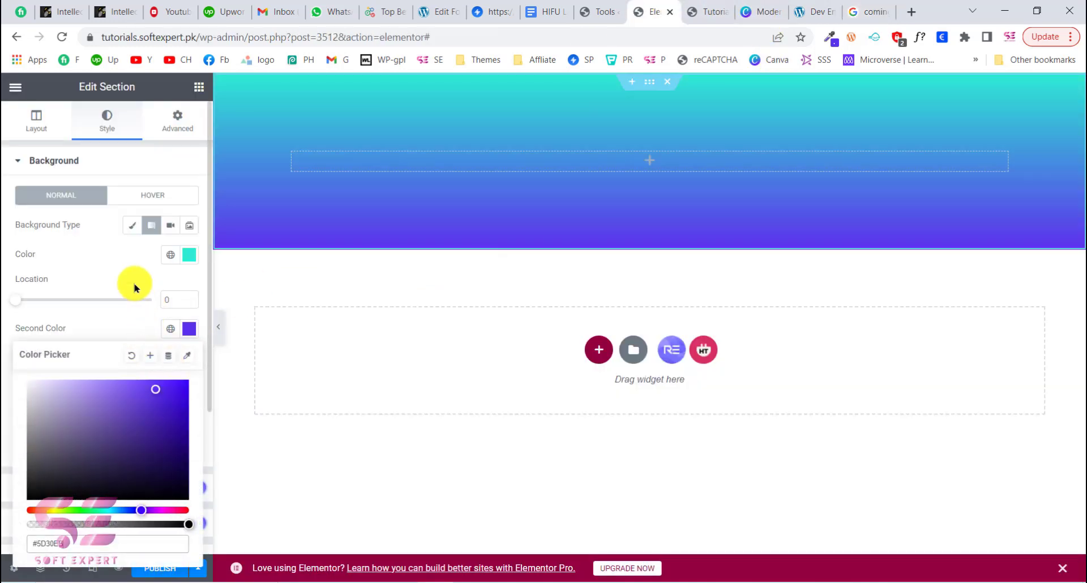
Step: Set the gradient's first color location to 17 and its angle to 160 degrees
click(104, 285)
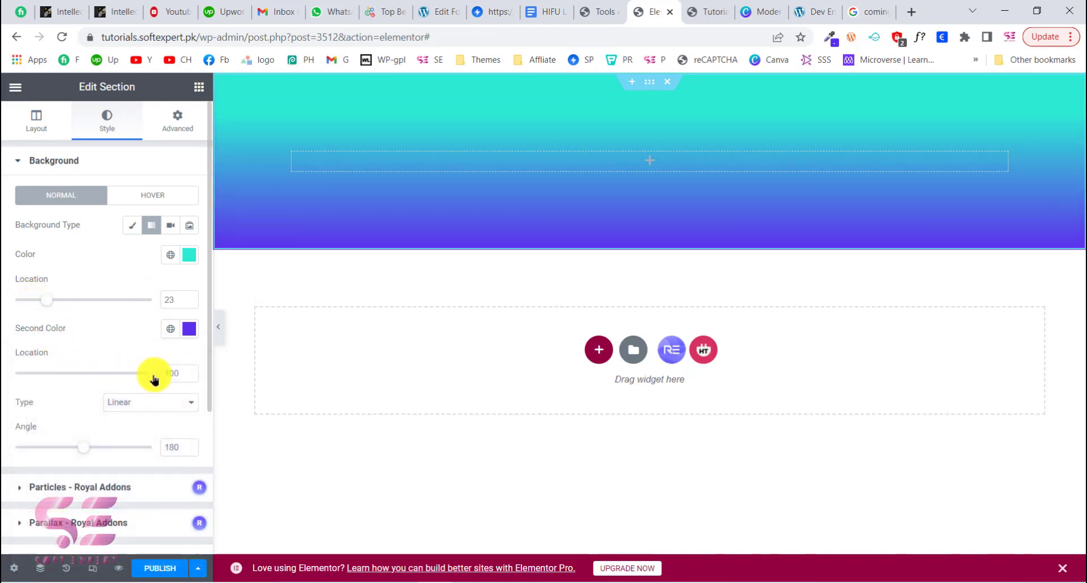
drag(153, 378, 120, 377)
mouse_move(85, 449)
mouse_down()
mouse_move(94, 447)
mouse_move(82, 447)
mouse_up()
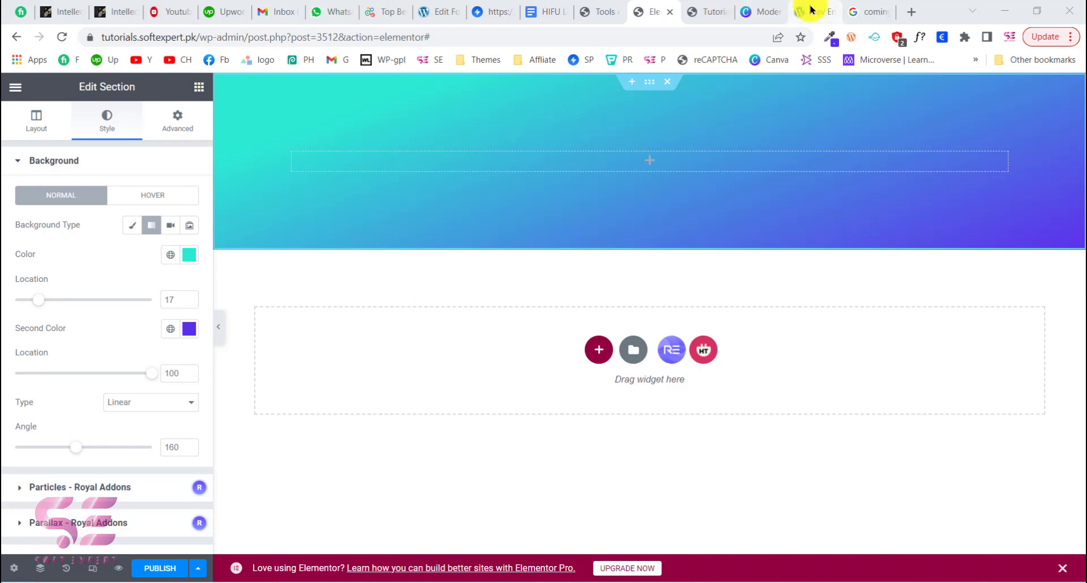
Step: Review the Beaver Builder coming soon design as a reference, then add a centered heading reading "We are Coming Soon!" to the gradient section
click(862, 11)
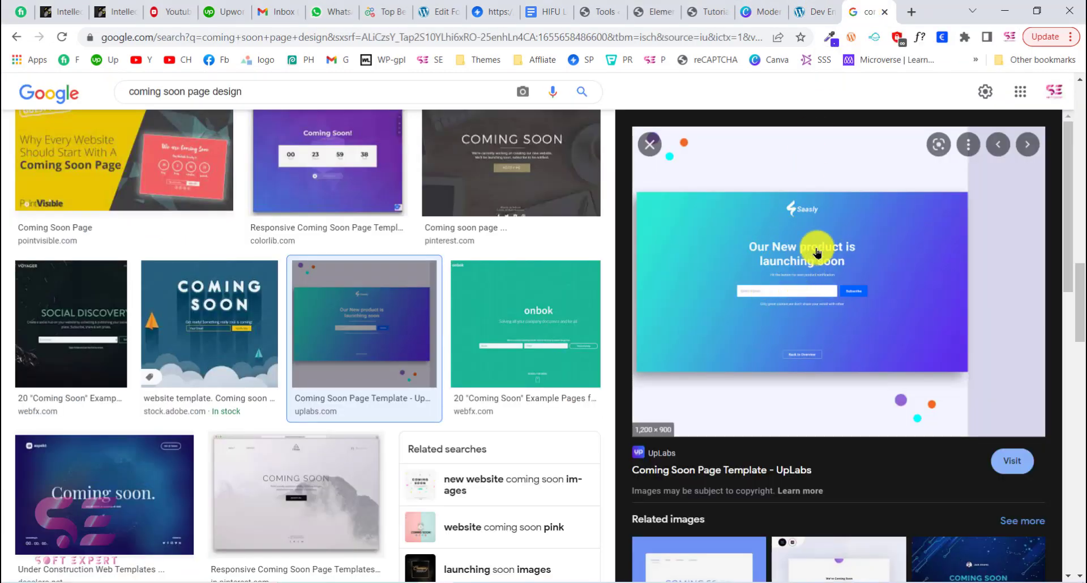
scroll(508, 236, up, 10)
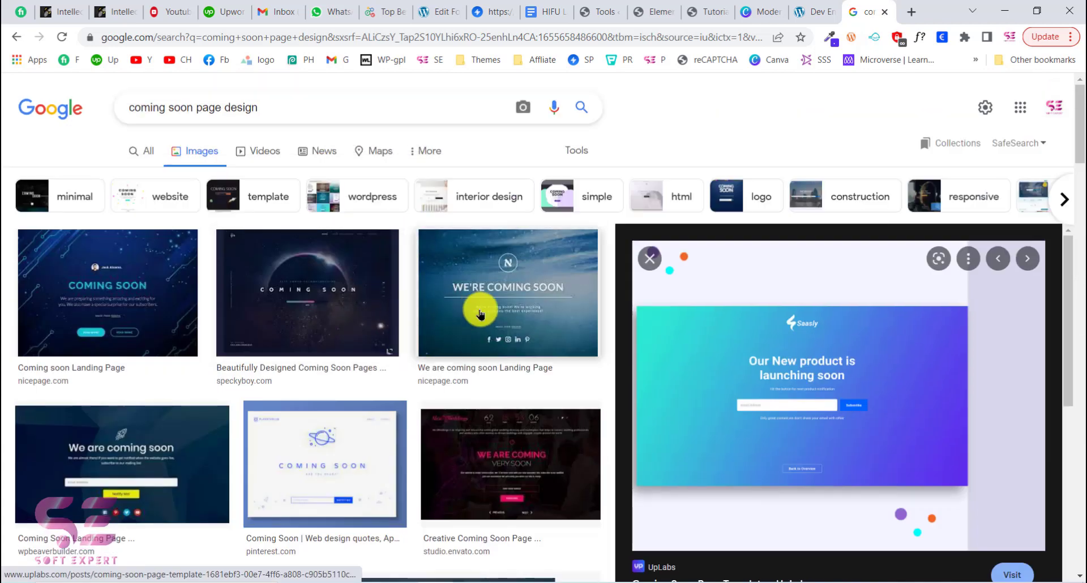
click(163, 451)
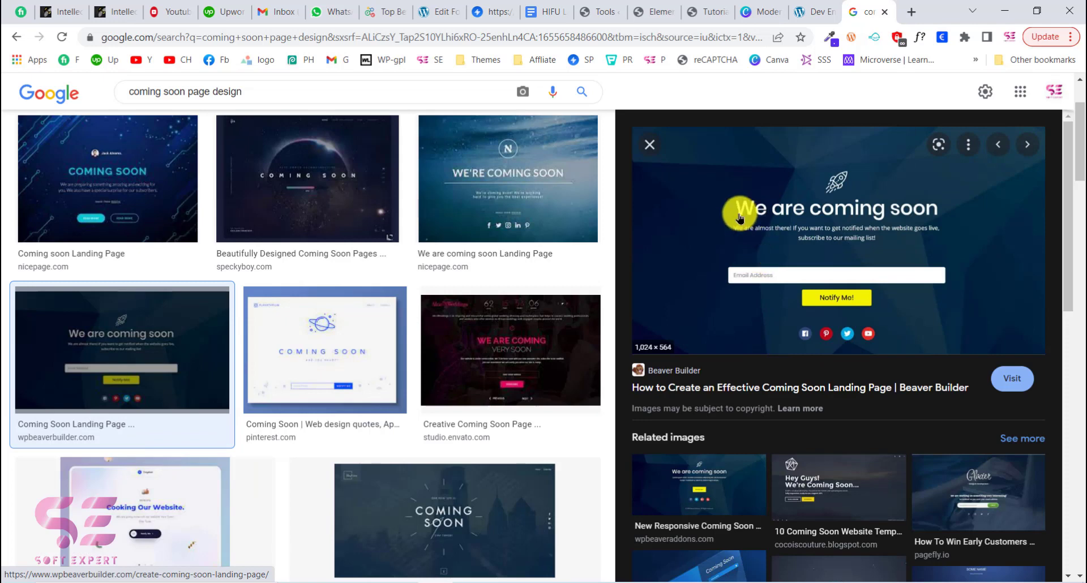
click(649, 7)
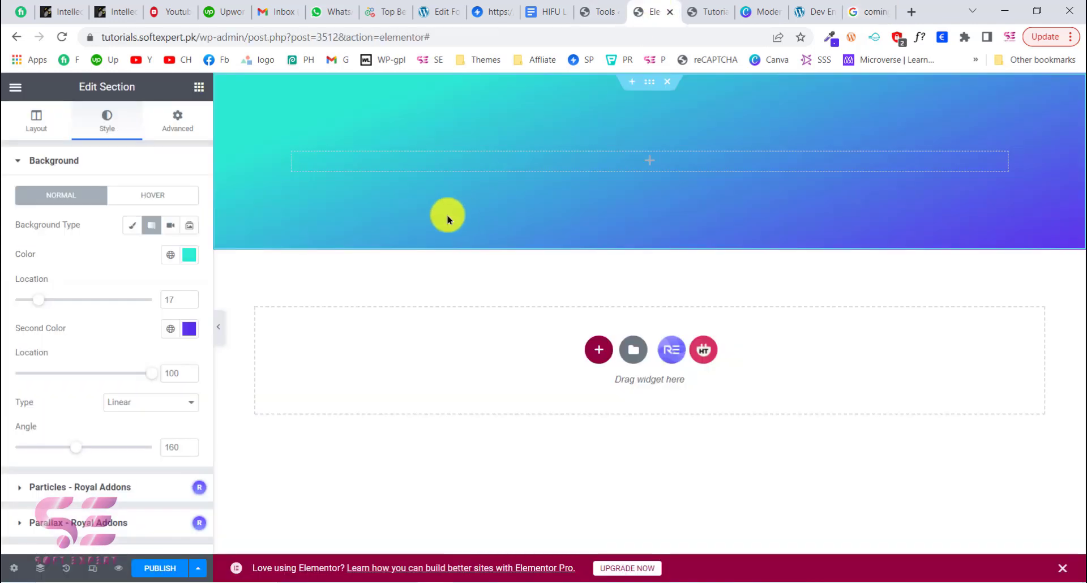
click(200, 93)
drag(152, 253, 401, 164)
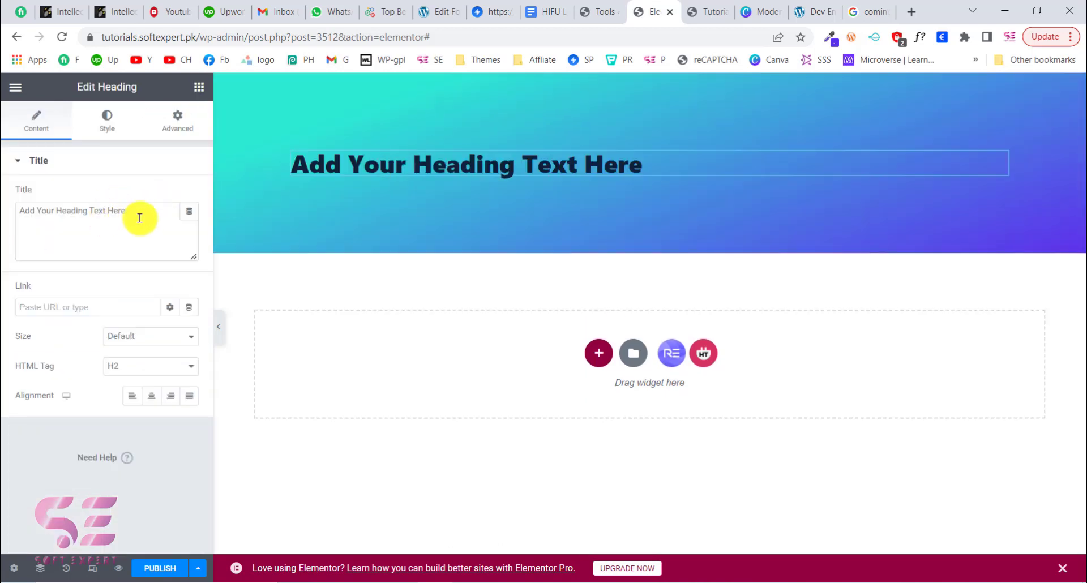
drag(139, 218, 2, 206)
text(We are Coming Soon!)
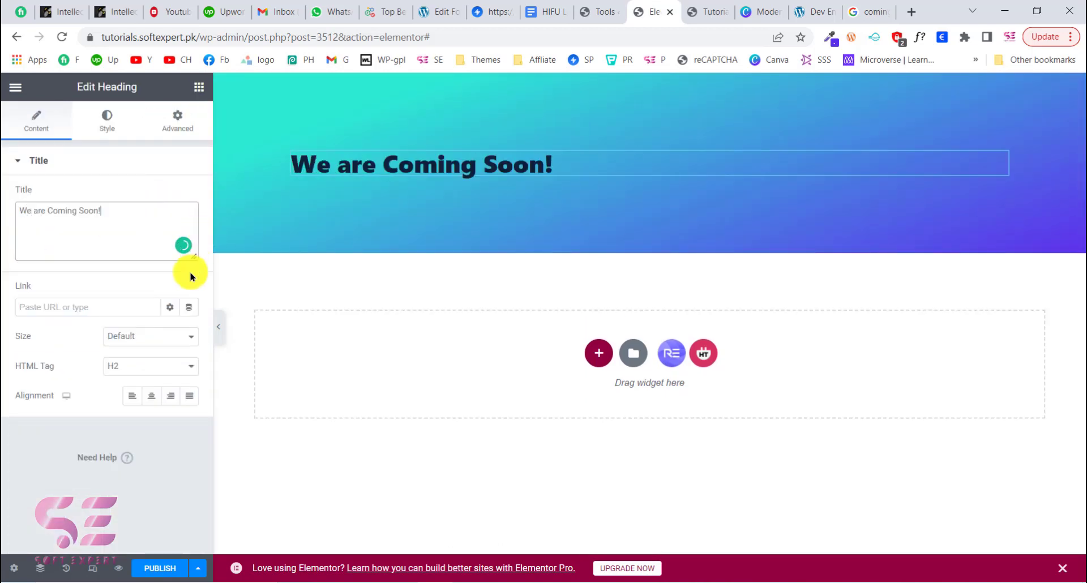
click(151, 396)
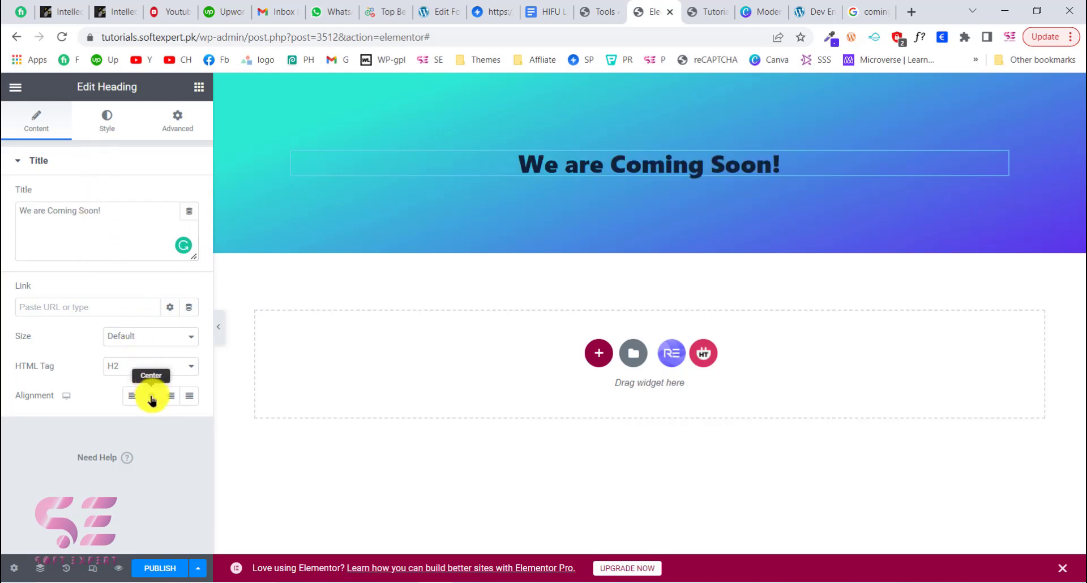
Step: Set the "We are Coming Soon!" heading's text color to #FFFFFF
click(105, 127)
click(188, 197)
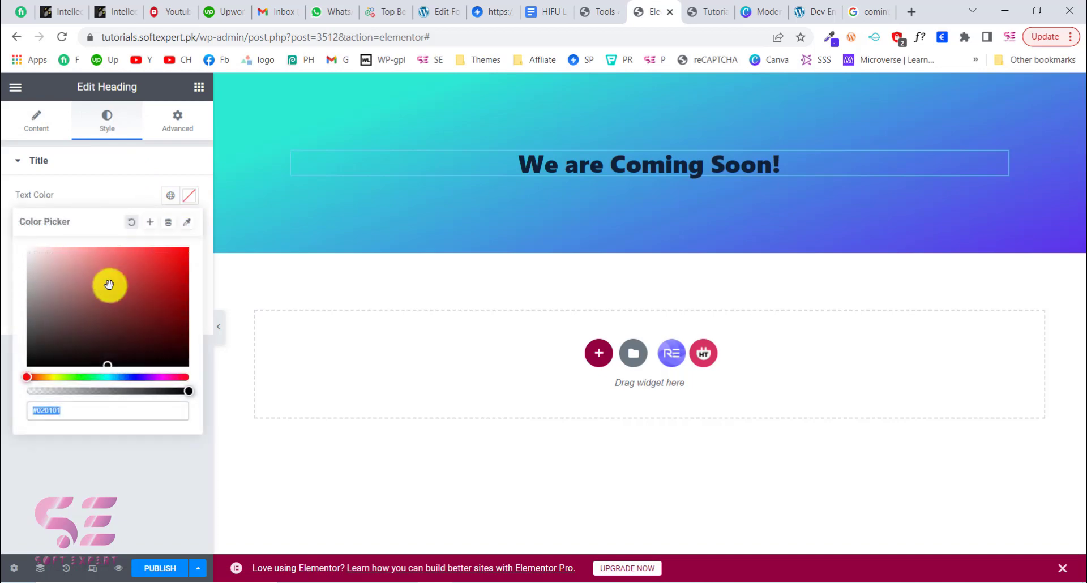
text(#FFFFFF)
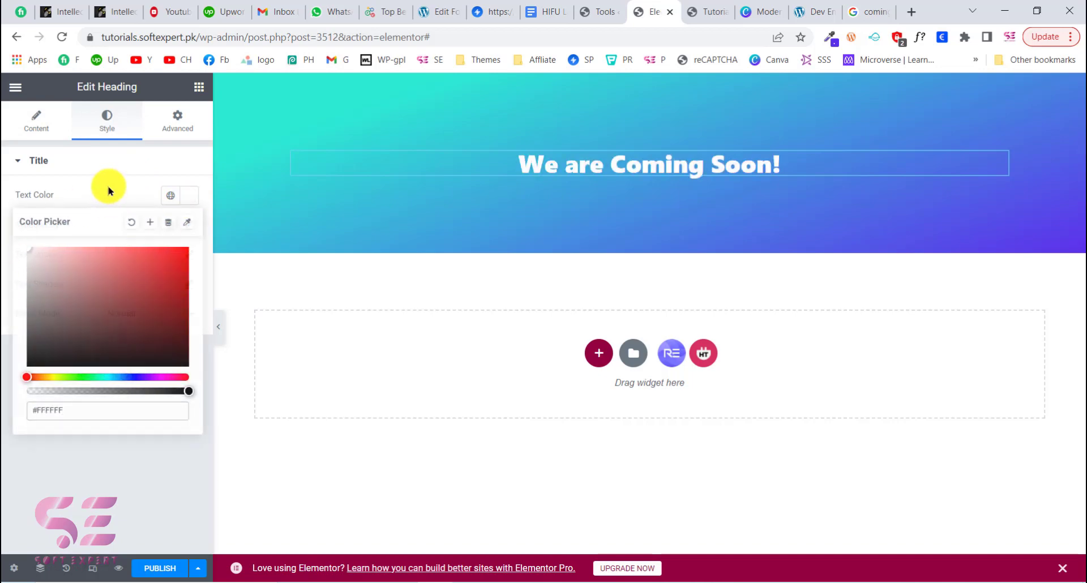
click(106, 186)
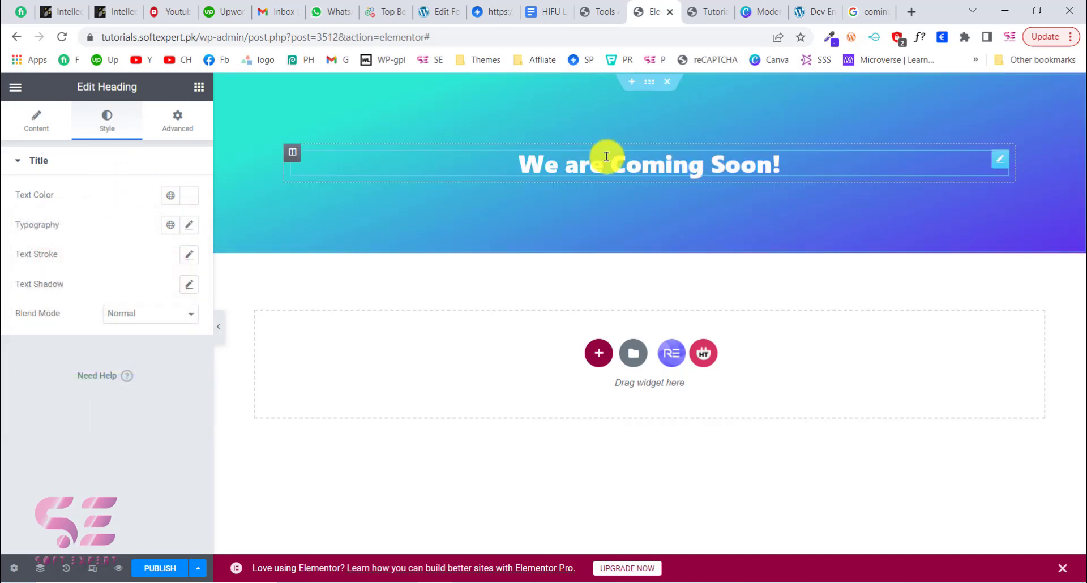
click(189, 226)
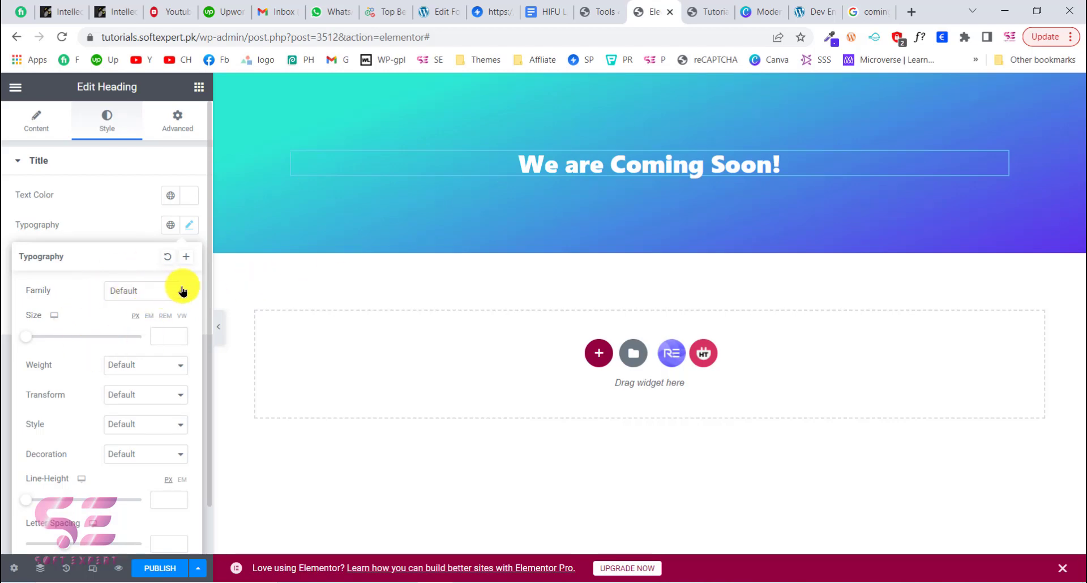
Step: Check the Beaver Builder reference design and add an Icon widget above the heading
key(ctrl+9)
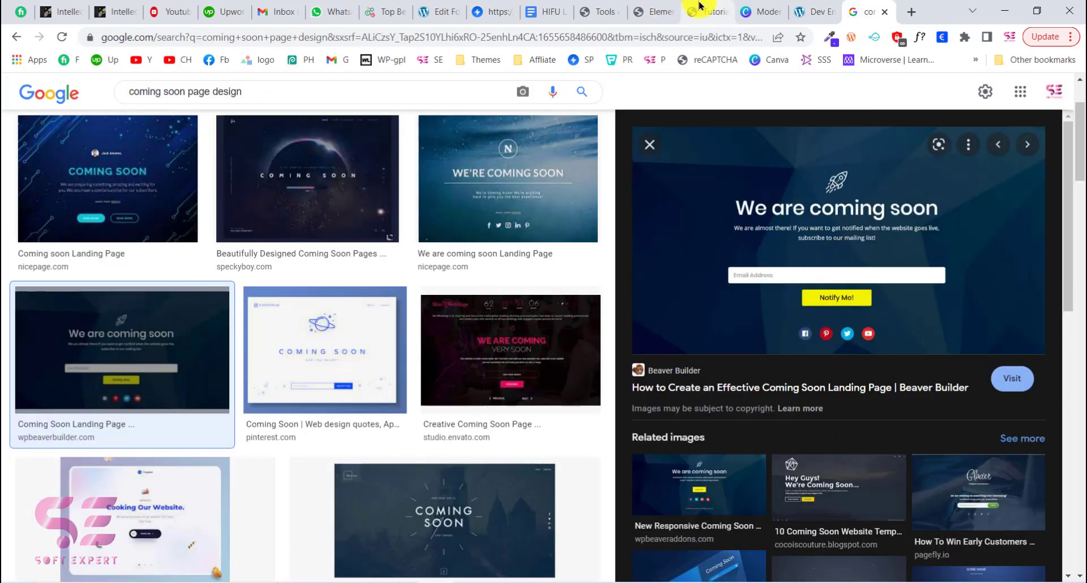
click(658, 7)
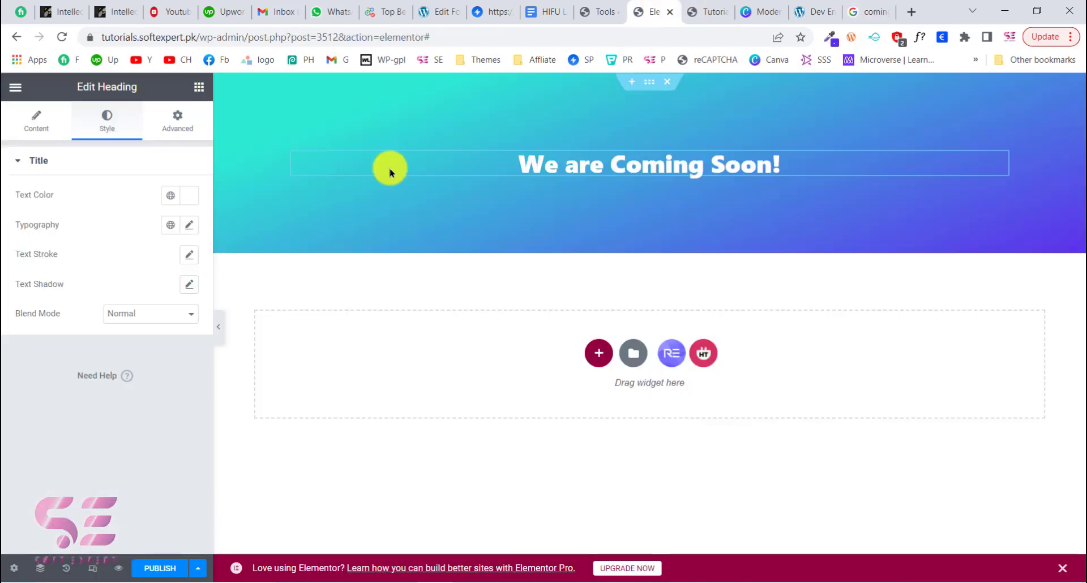
click(193, 90)
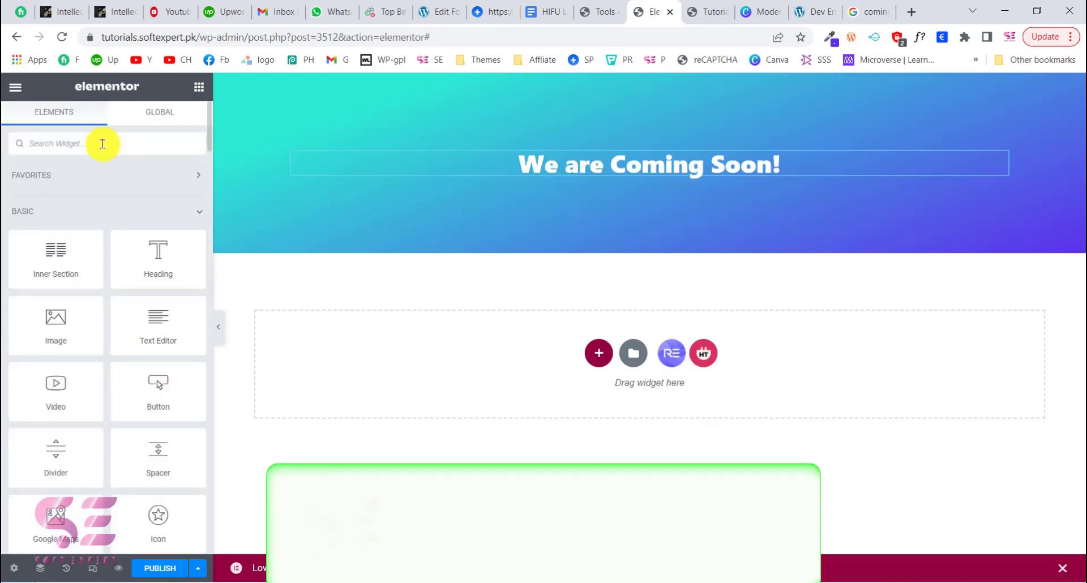
text(ic)
drag(85, 170, 619, 162)
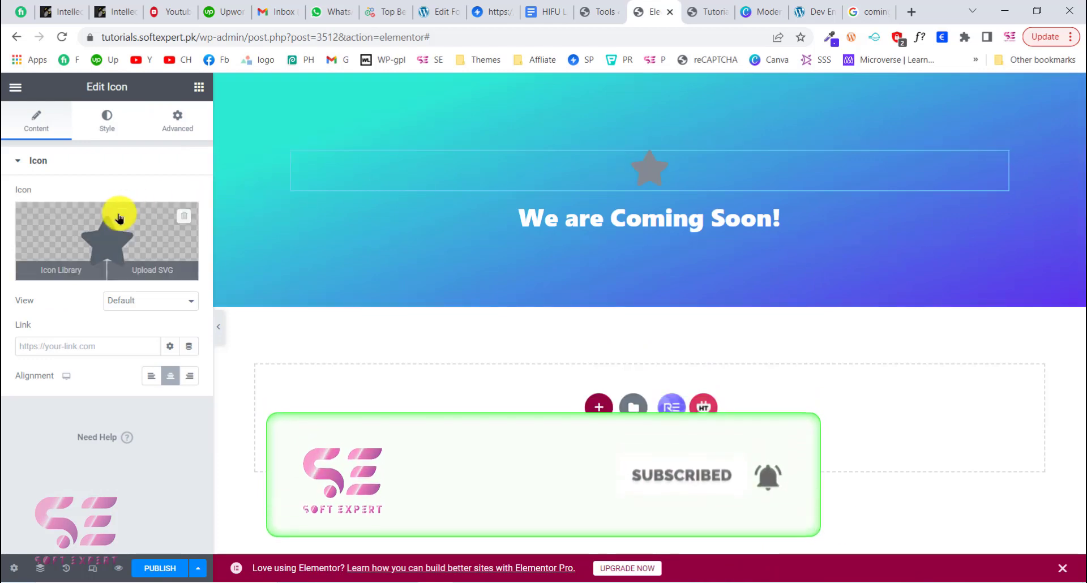
Step: Replace the widget's default star with the Rocket icon from the icon library
click(118, 217)
click(416, 142)
text(rock)
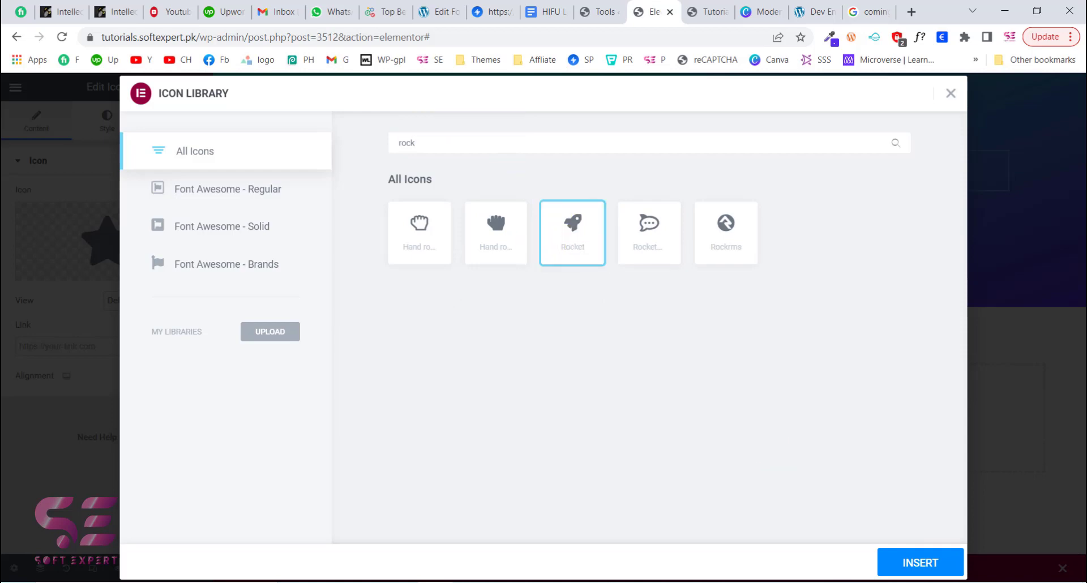
click(914, 576)
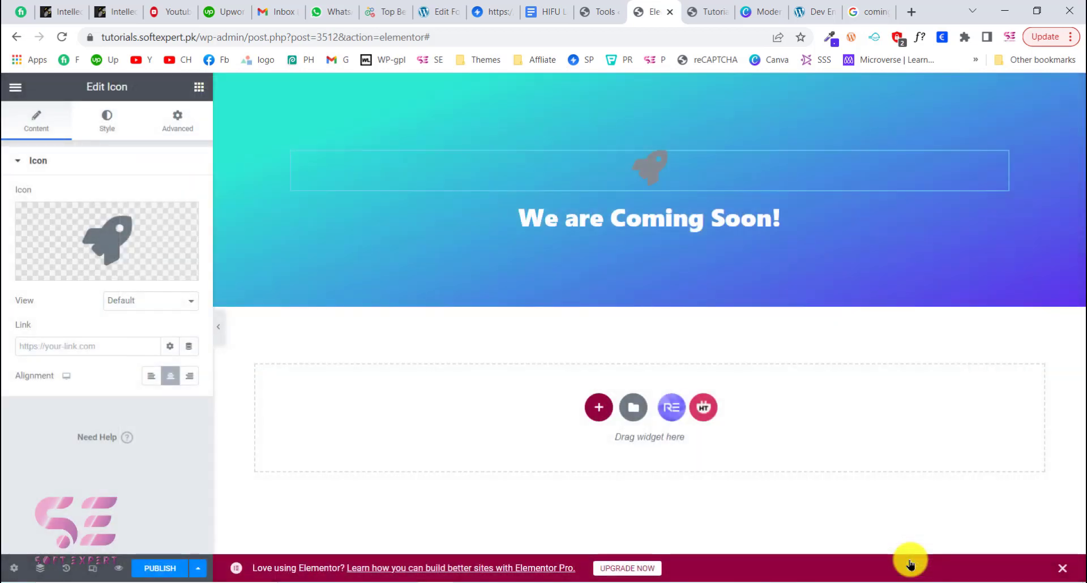
Step: Set the rocket icon's primary color to white
click(103, 126)
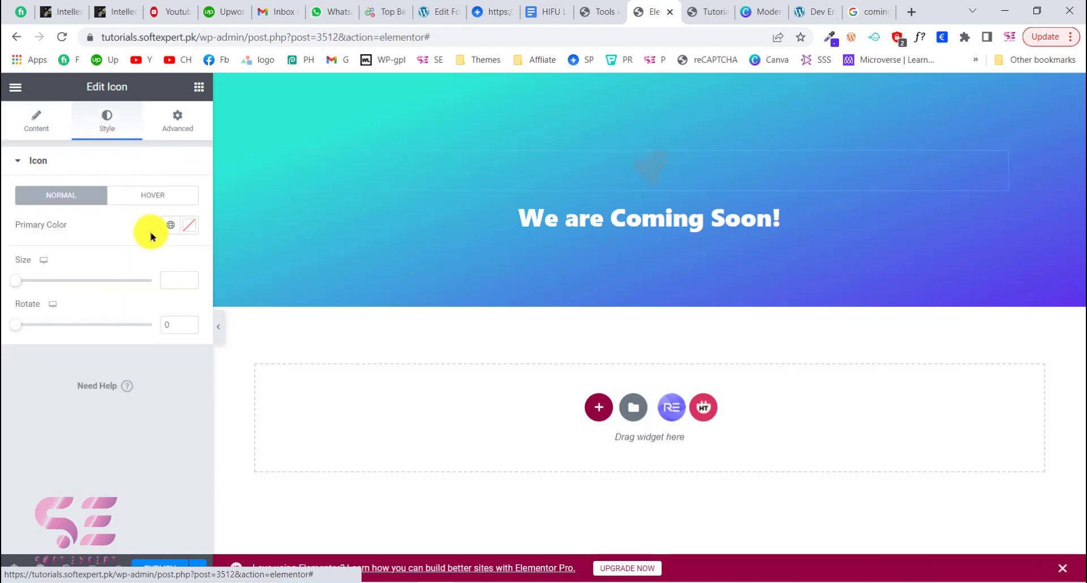
click(186, 229)
drag(93, 304, 13, 291)
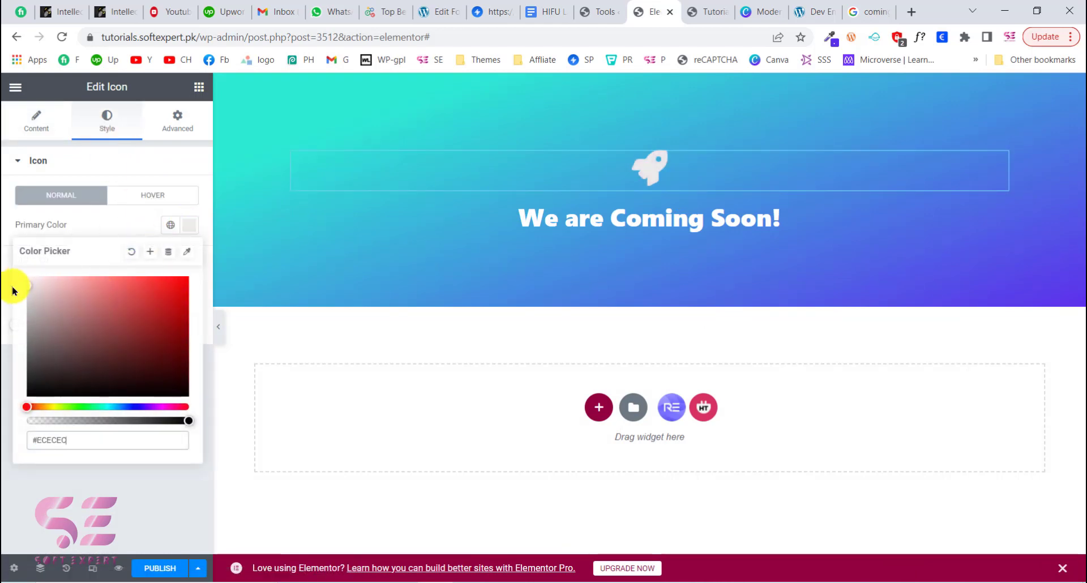
click(12, 291)
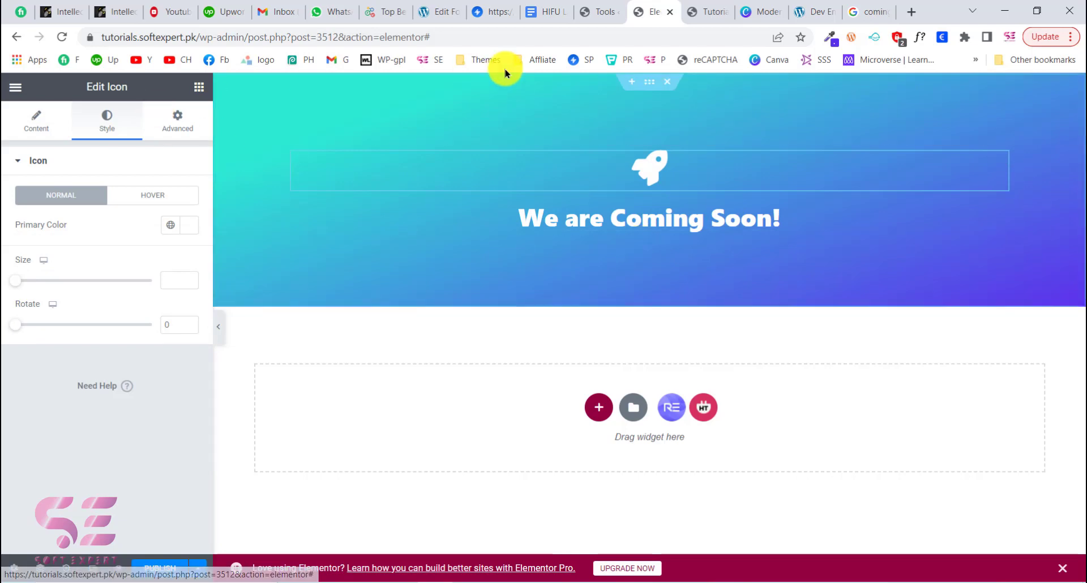
Step: Add a Forms widget below the heading, with WPForms as the form source and the Newsletter form as its template
click(602, 11)
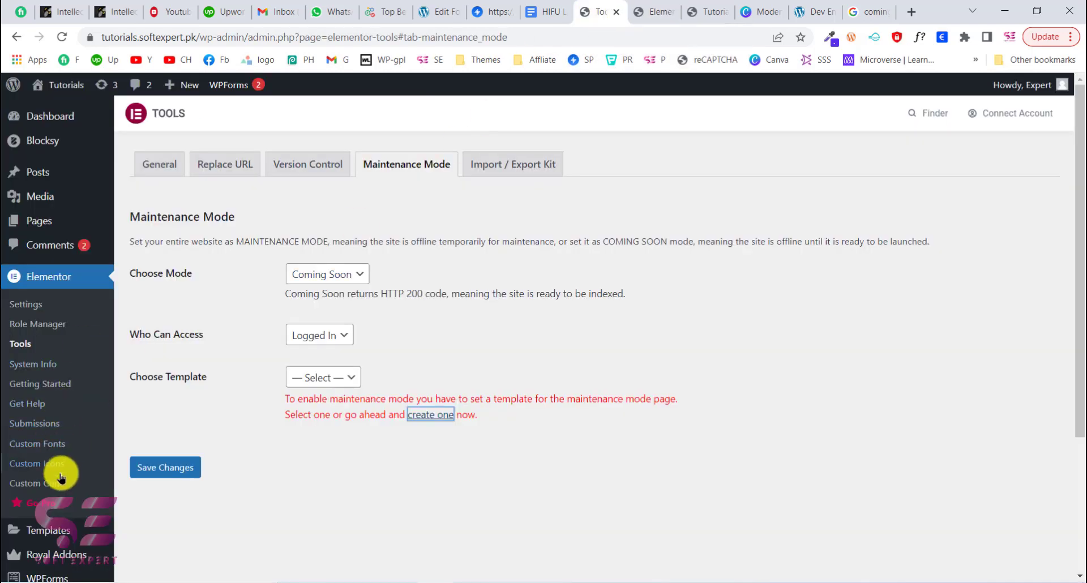
scroll(61, 479, down, 3)
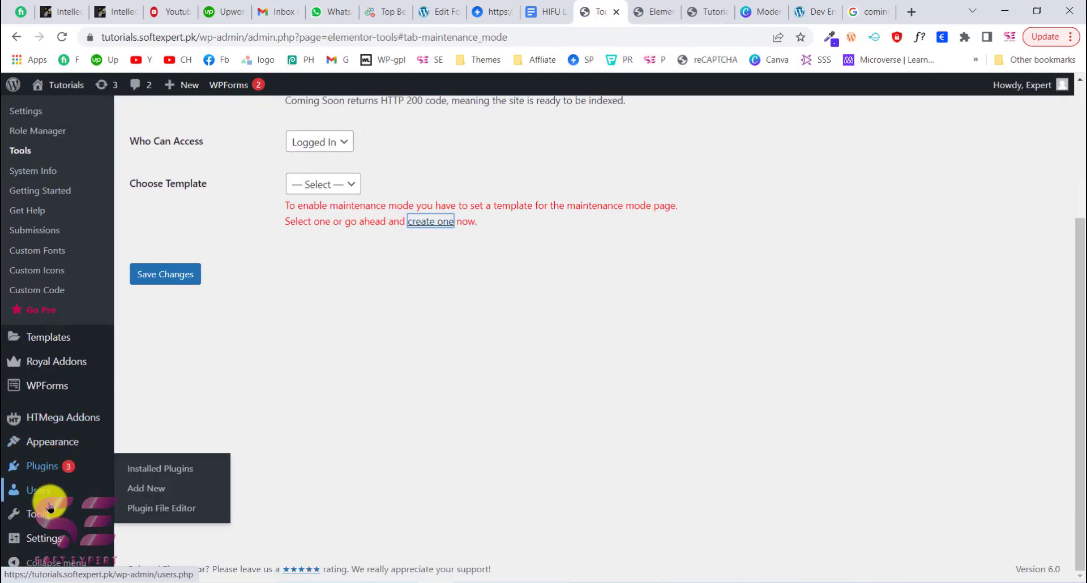
click(638, 12)
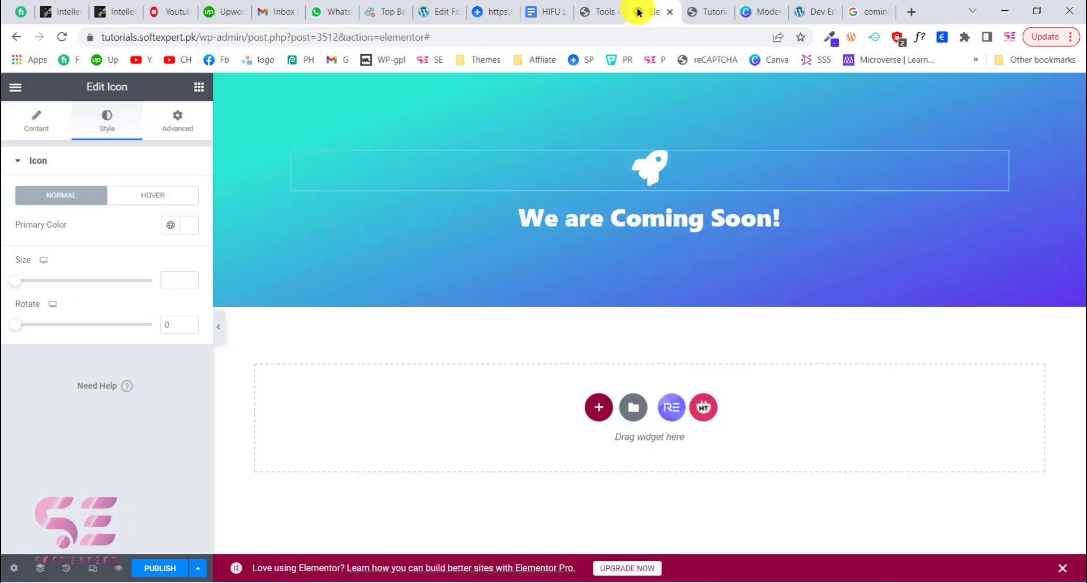
click(199, 87)
click(66, 146)
text(form)
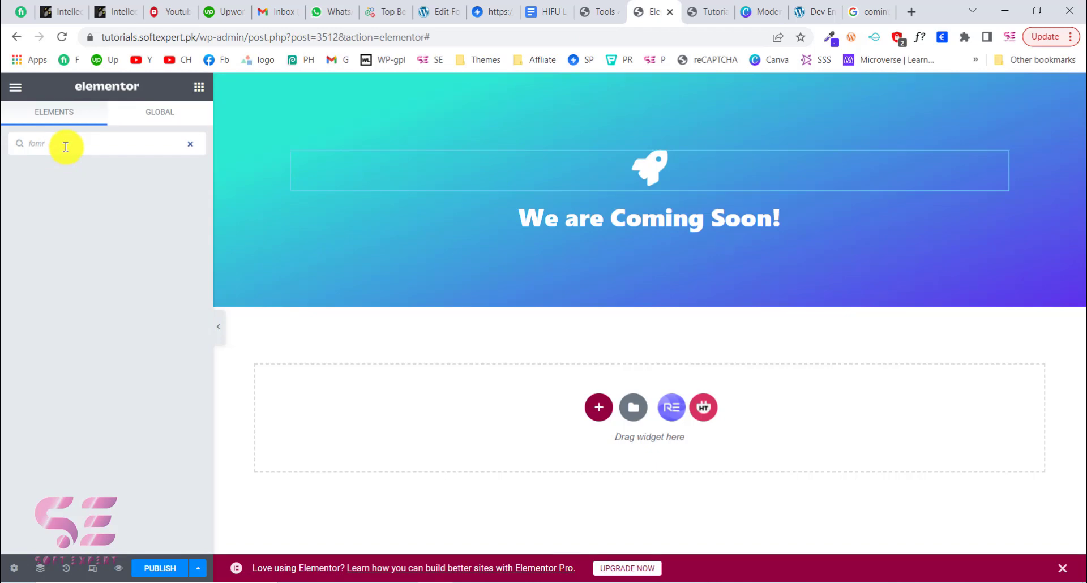
drag(151, 187, 549, 232)
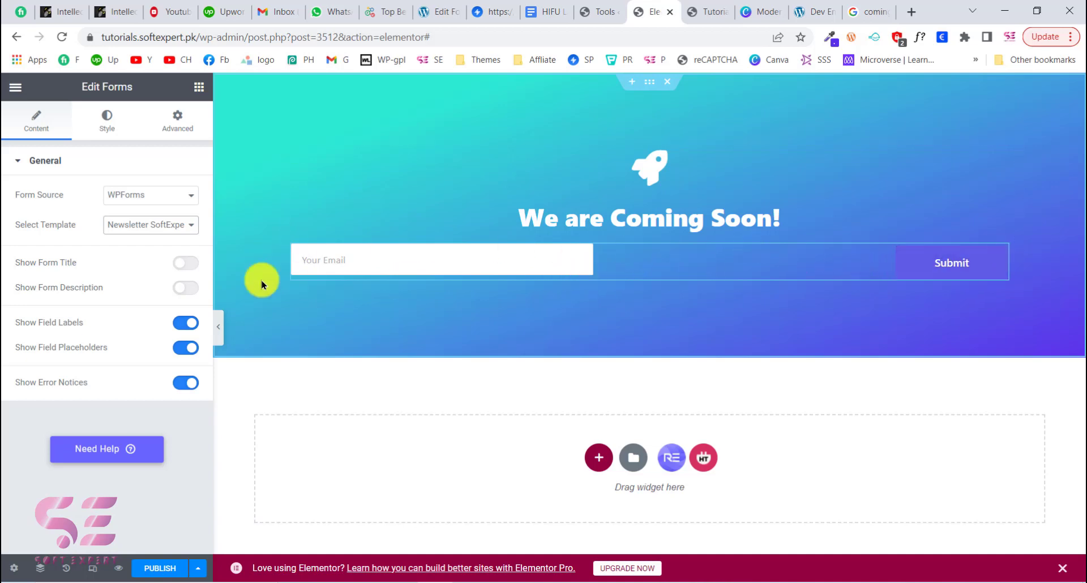
Step: Check the reference design for its social links and add a Social Icons widget below the email form
click(199, 88)
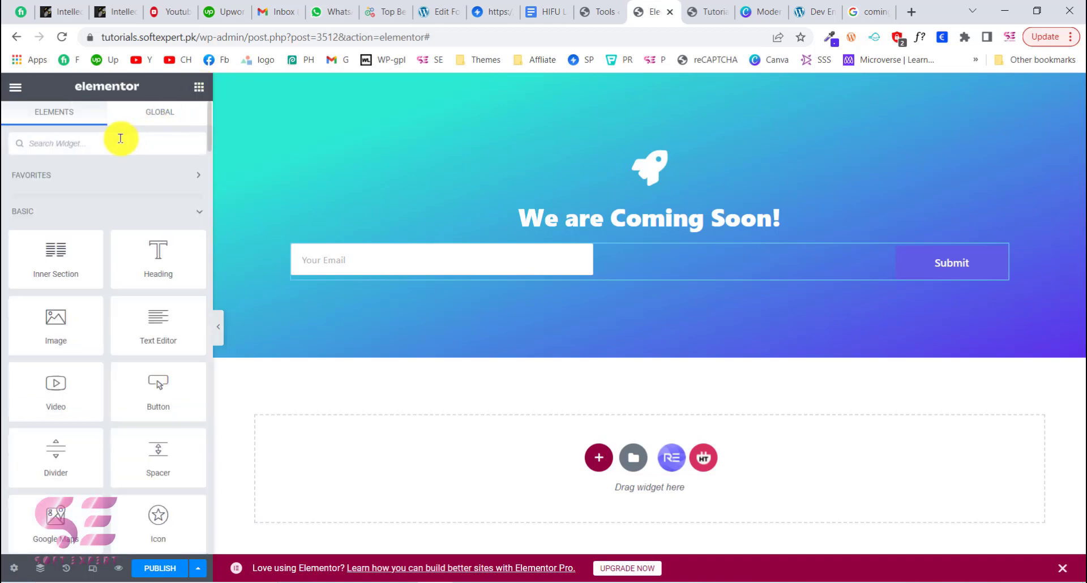
click(851, 12)
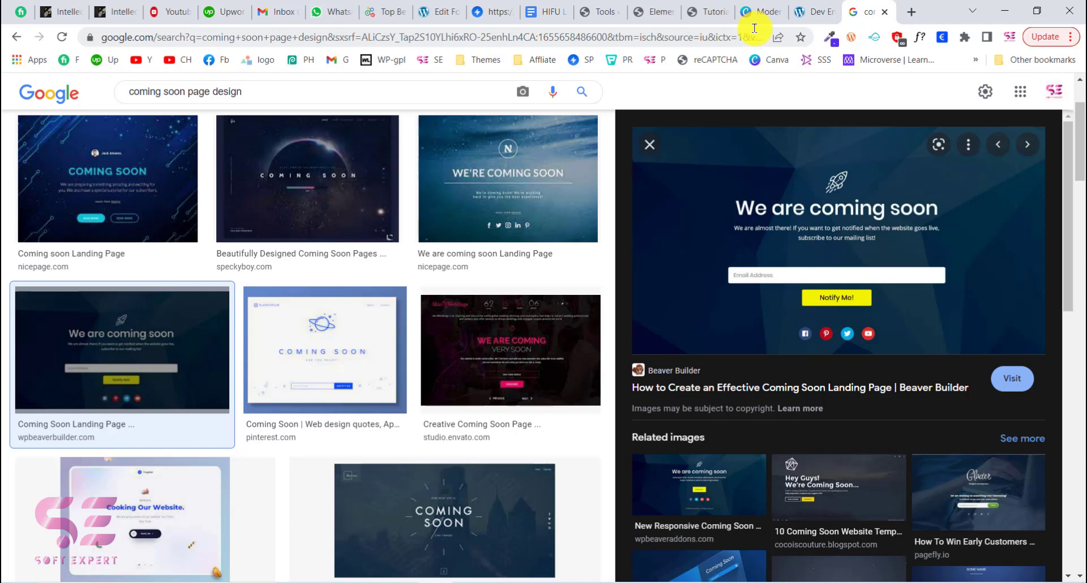
click(676, 6)
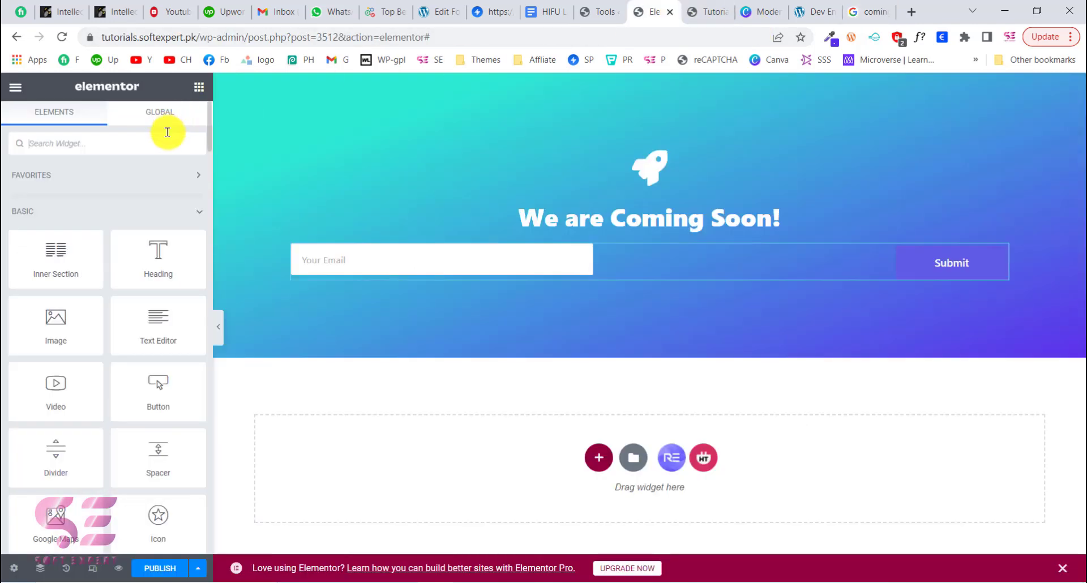
text(ico)
drag(153, 264, 475, 279)
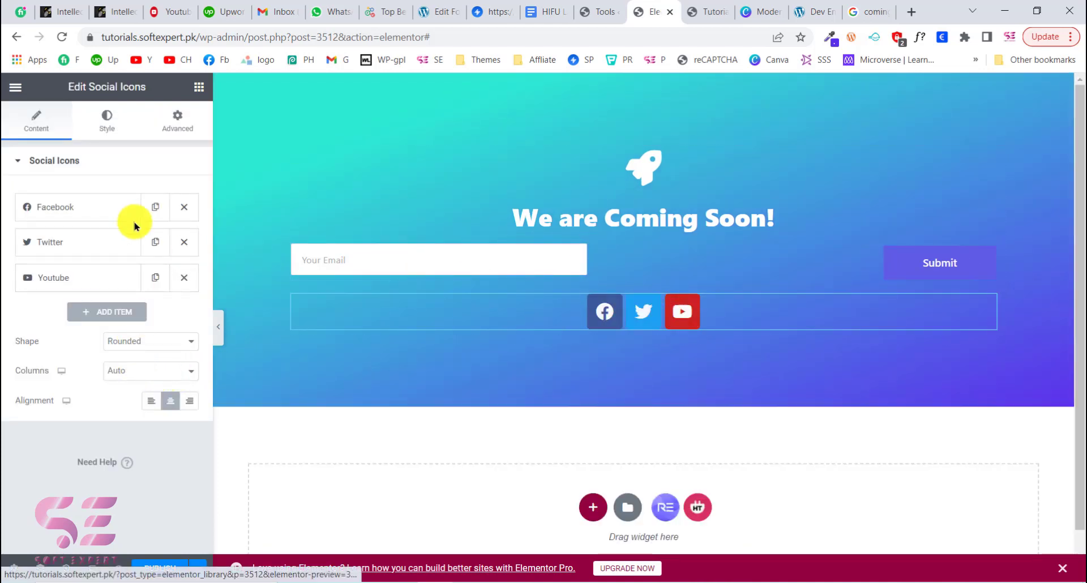
Step: Set the social icons' shape to Circle and size to 20, and slightly widen their spacing
click(170, 342)
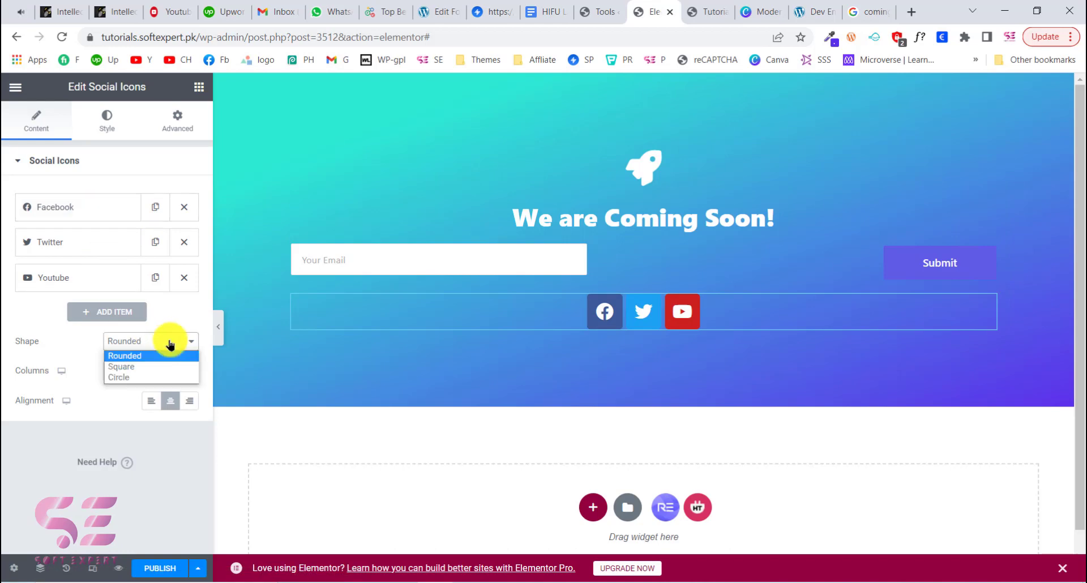
click(145, 378)
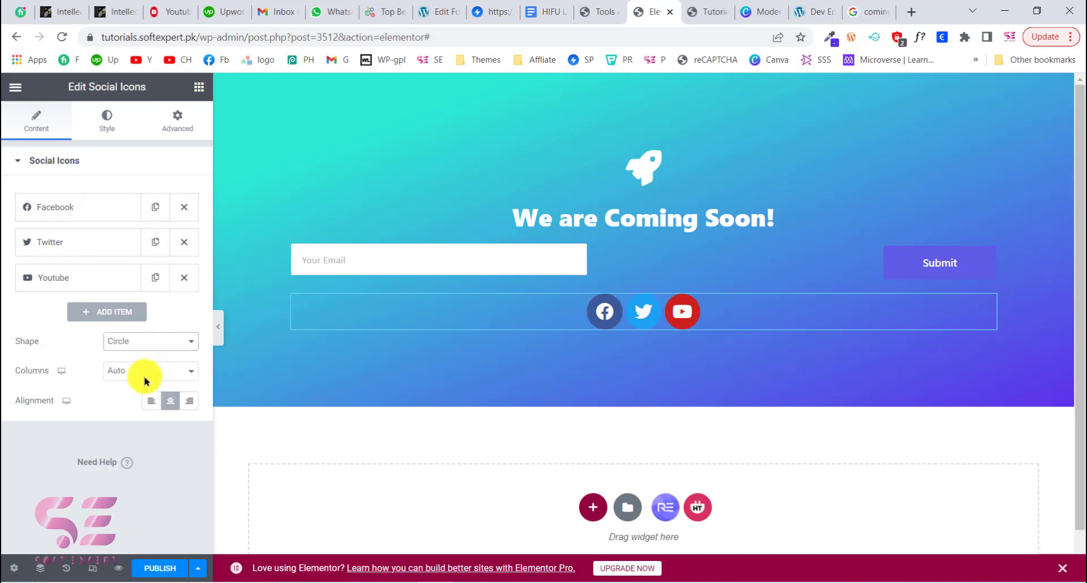
click(105, 131)
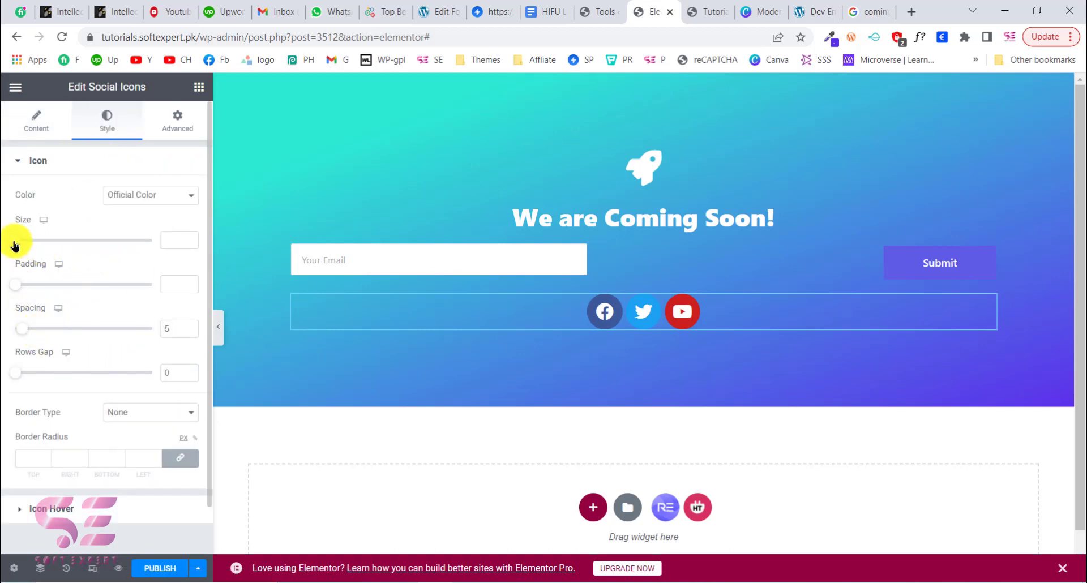
drag(15, 245, 21, 242)
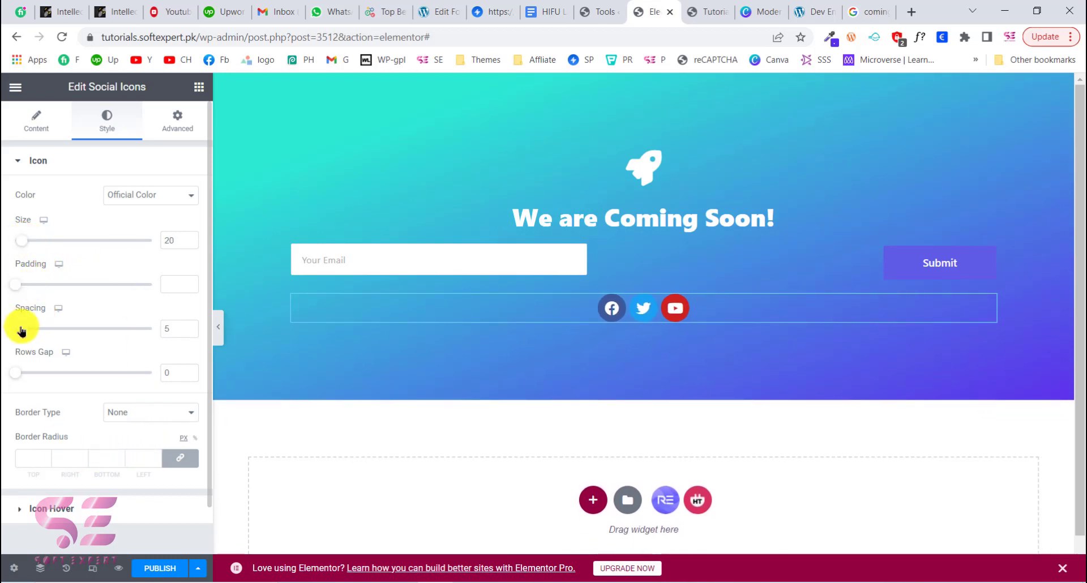
Step: Add 50 px spacers between the email form and the social icons, and between the heading and the form
click(199, 87)
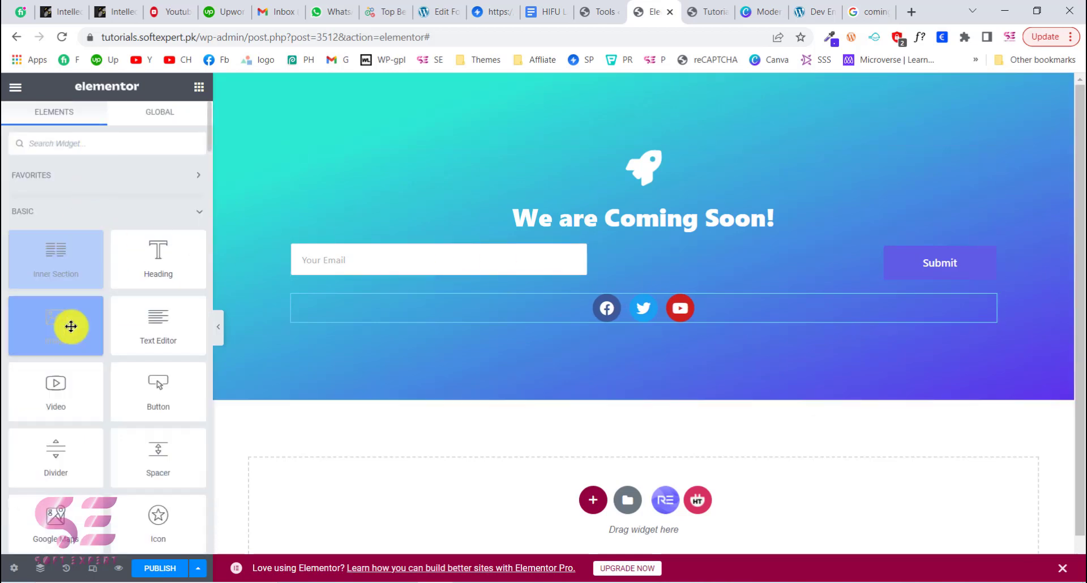
drag(140, 466, 391, 303)
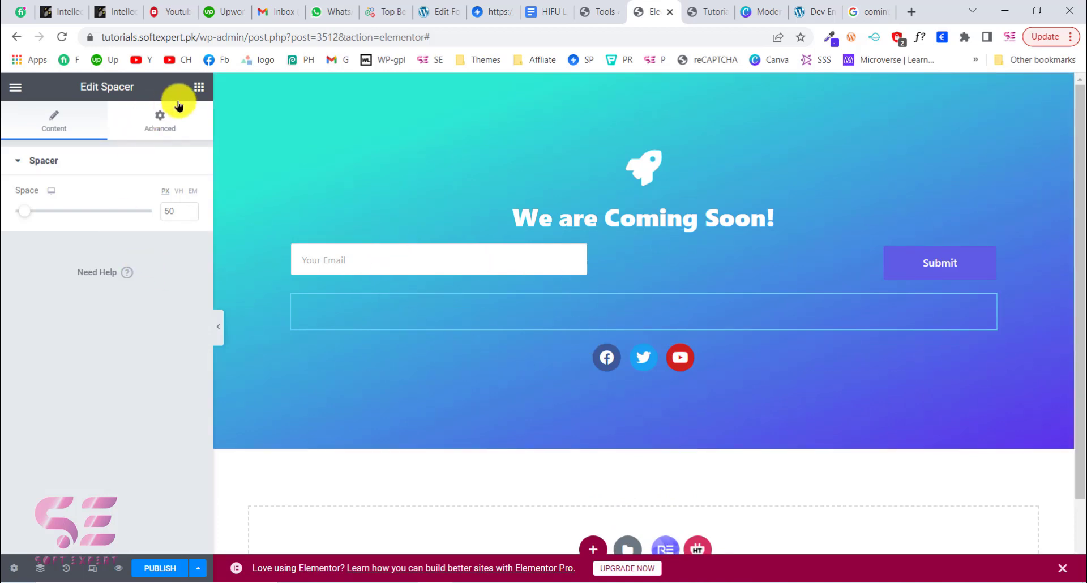
click(199, 91)
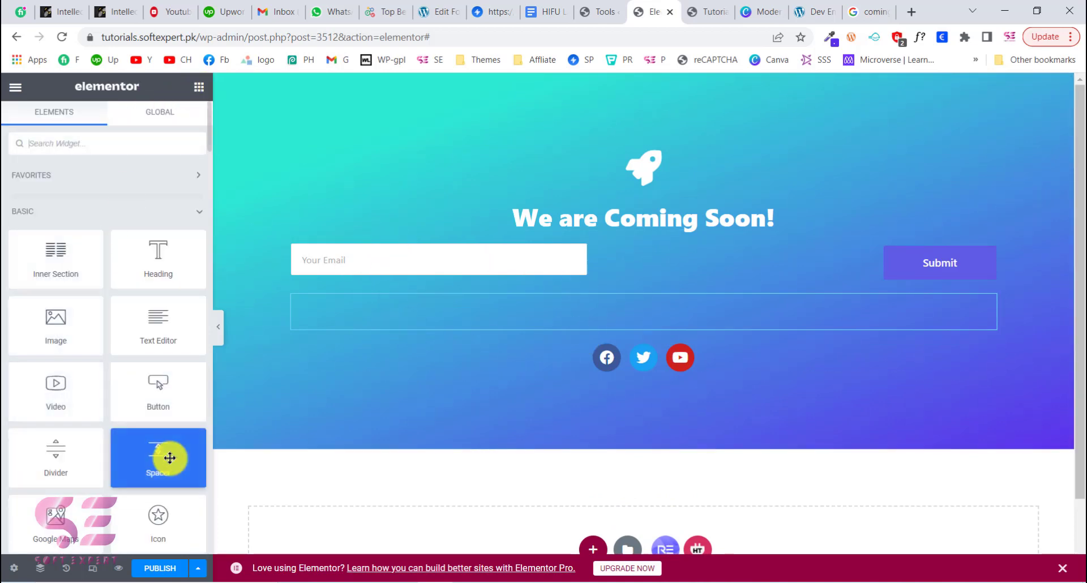
drag(165, 457, 484, 230)
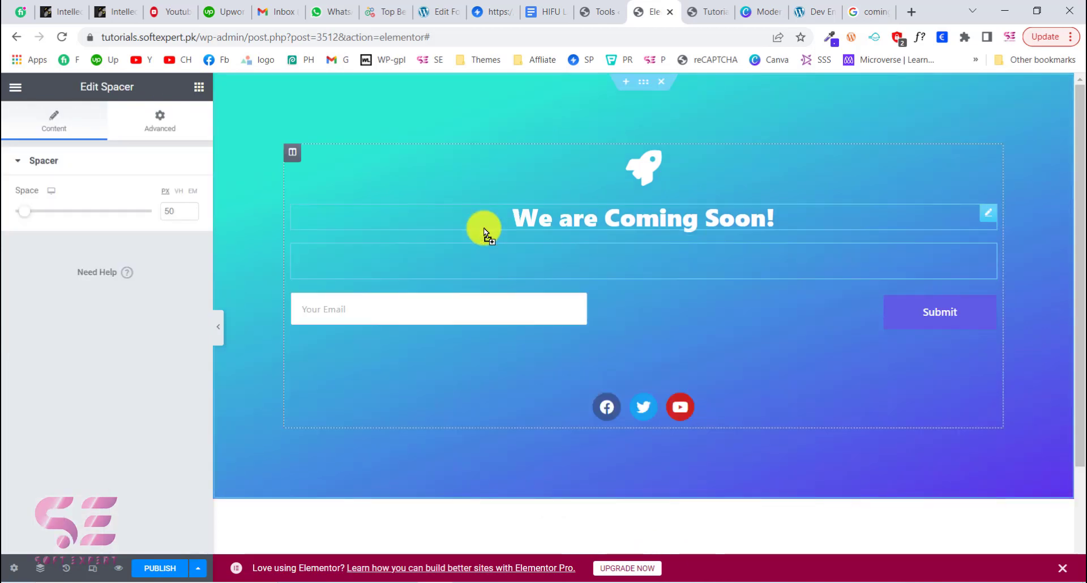
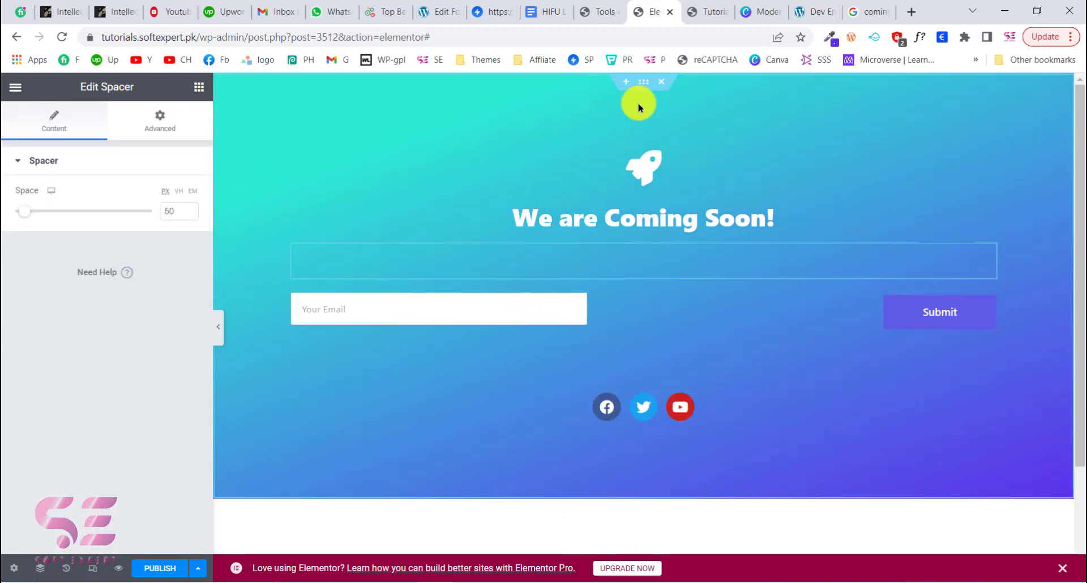
Step: Set the gradient section's height to Fit To Screen and the email form's alignment to center
click(645, 88)
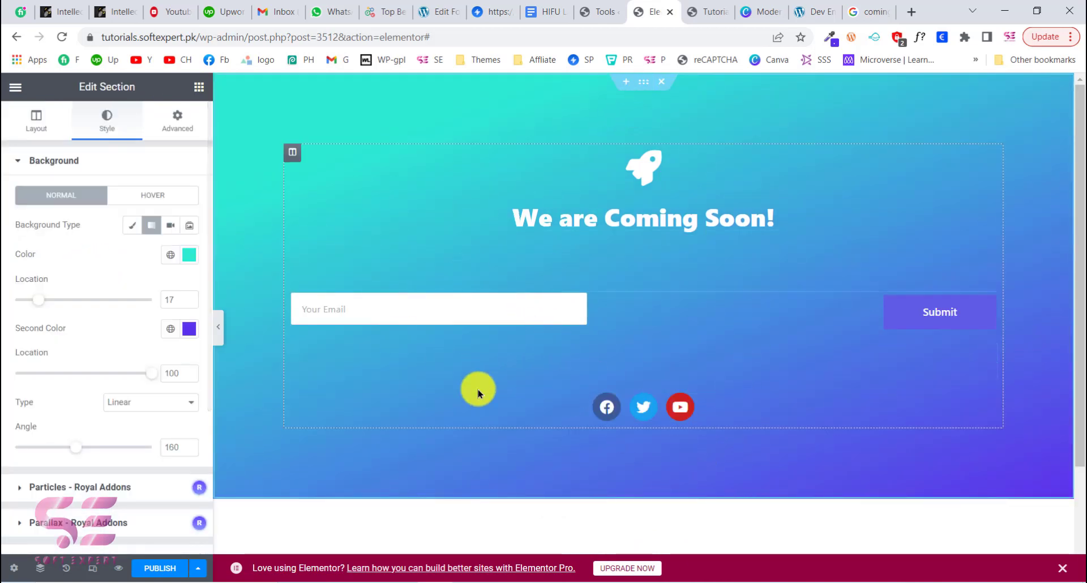
click(34, 126)
click(149, 339)
click(128, 361)
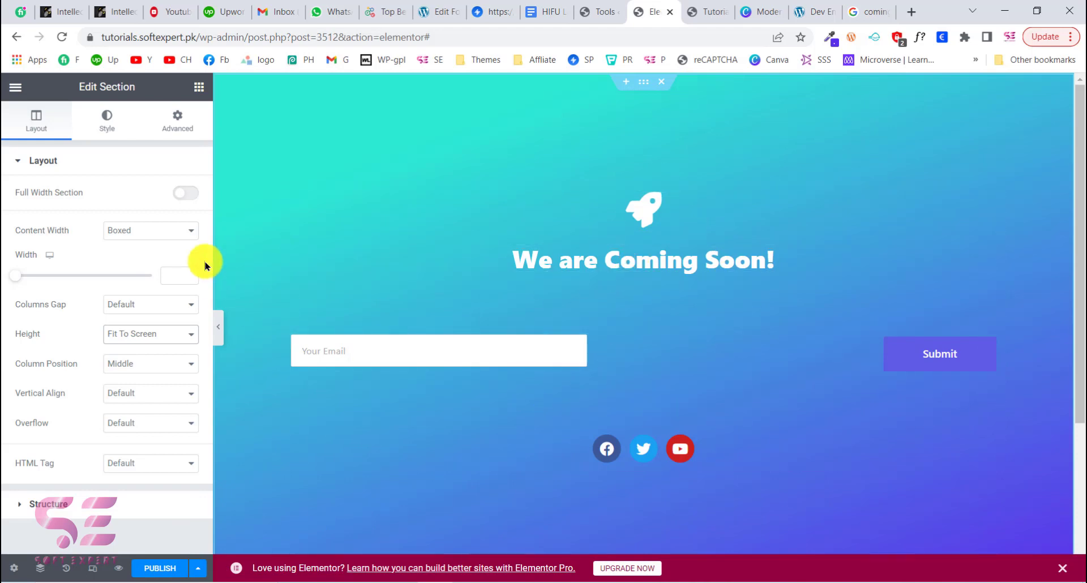
click(453, 351)
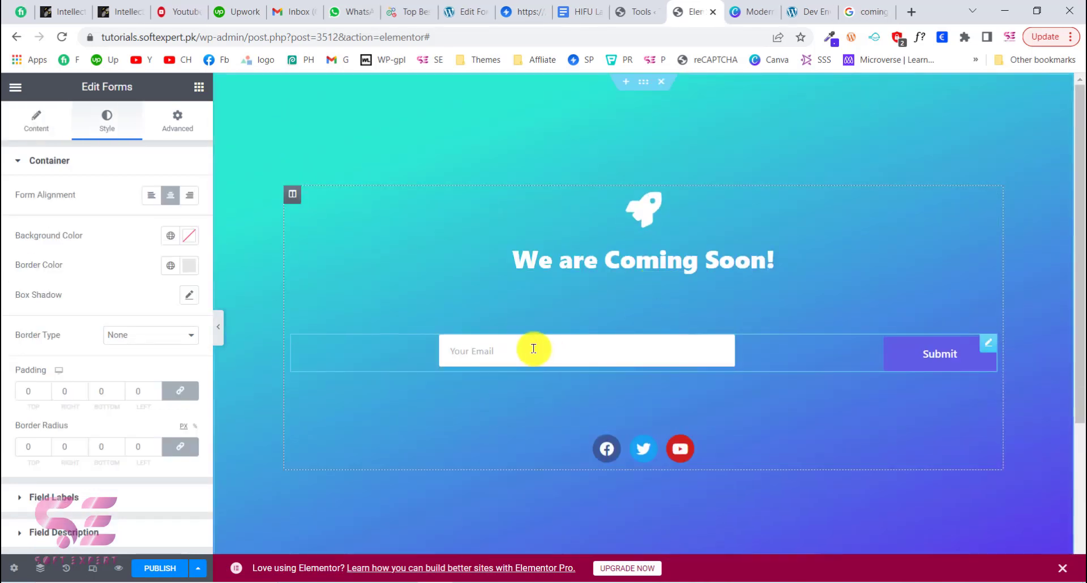
Step: Add the Royal Countdown widget between the We are Coming Soon! heading and the email form, and read its preview note
click(199, 87)
text(coun)
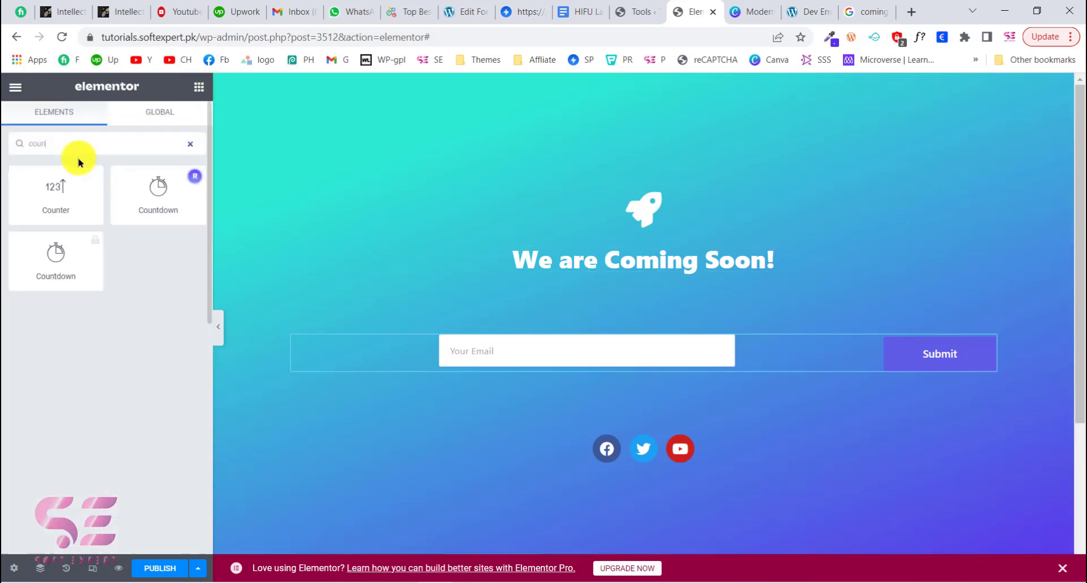
drag(160, 202, 607, 288)
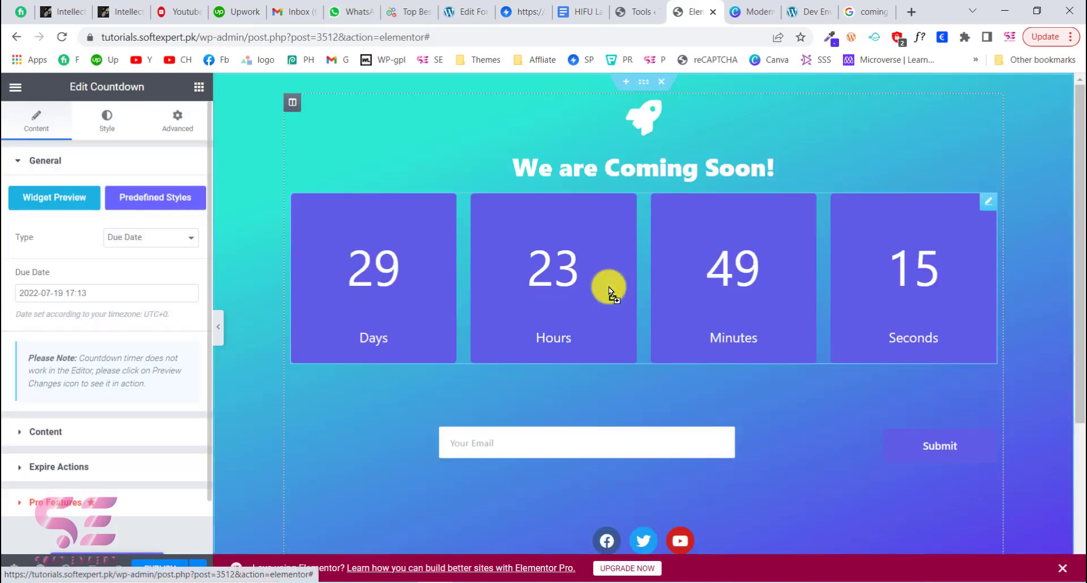
click(805, 10)
click(701, 11)
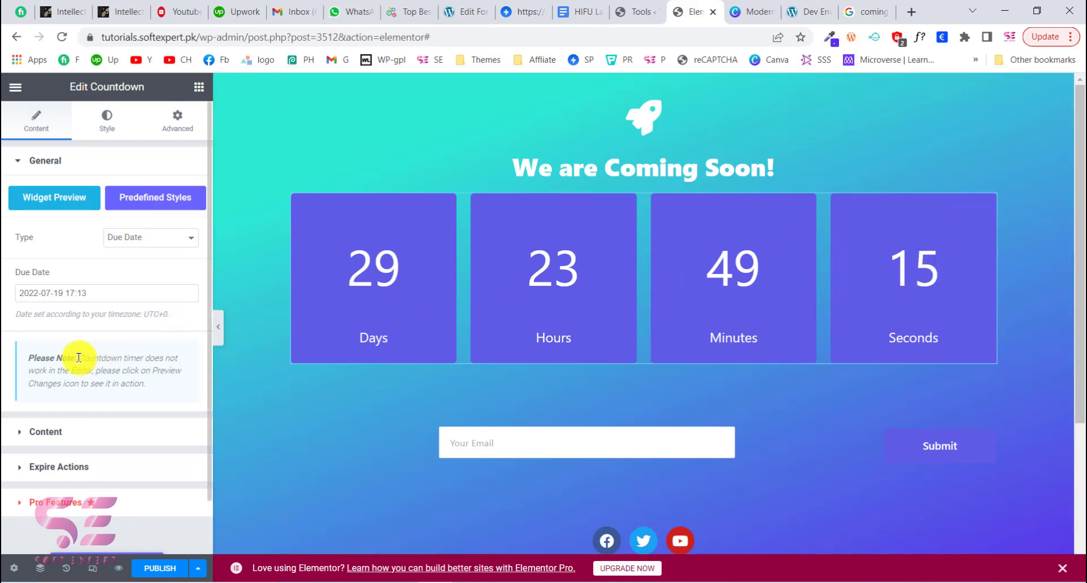
drag(87, 358, 168, 355)
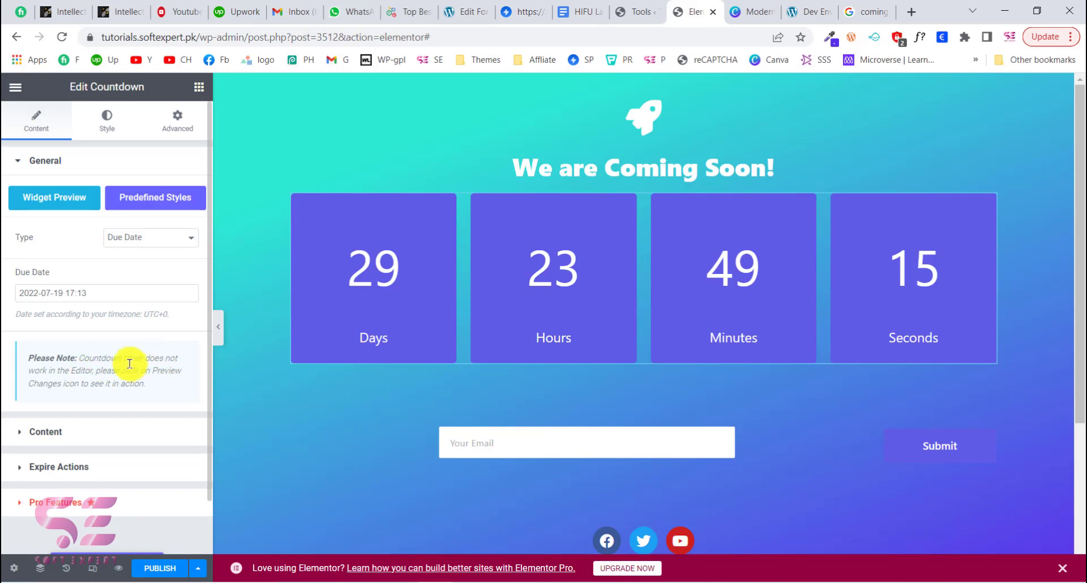
Step: Set the countdown's due date two weeks earlier, so about 15 days remain, and open its content options
click(107, 304)
click(55, 293)
click(87, 381)
click(121, 437)
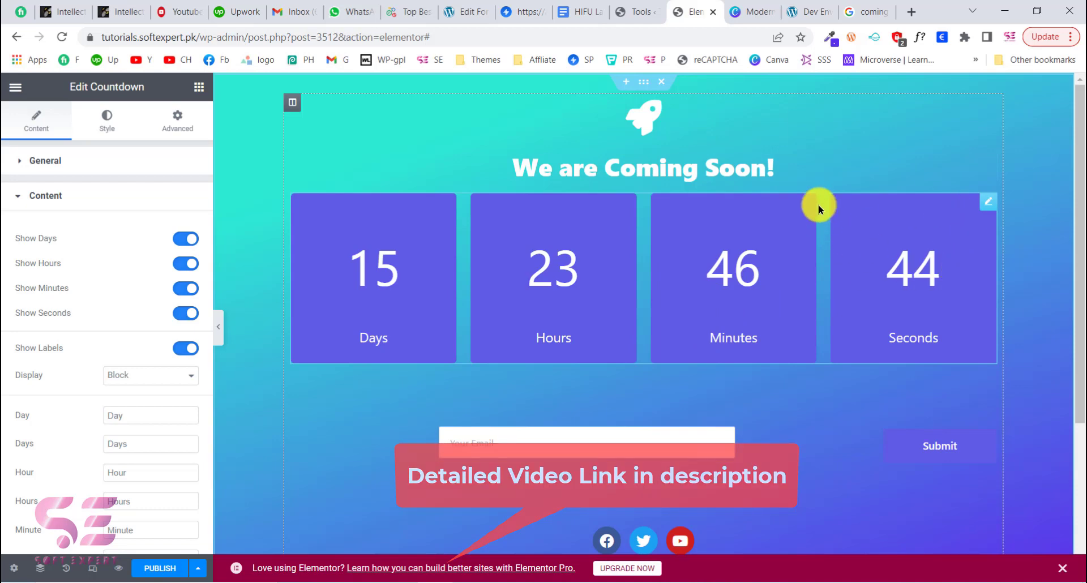
Step: Reduce the font size of the countdown numbers and set the countdown's width to 73
scroll(97, 418, down, 2)
scroll(97, 418, up, 2)
click(107, 136)
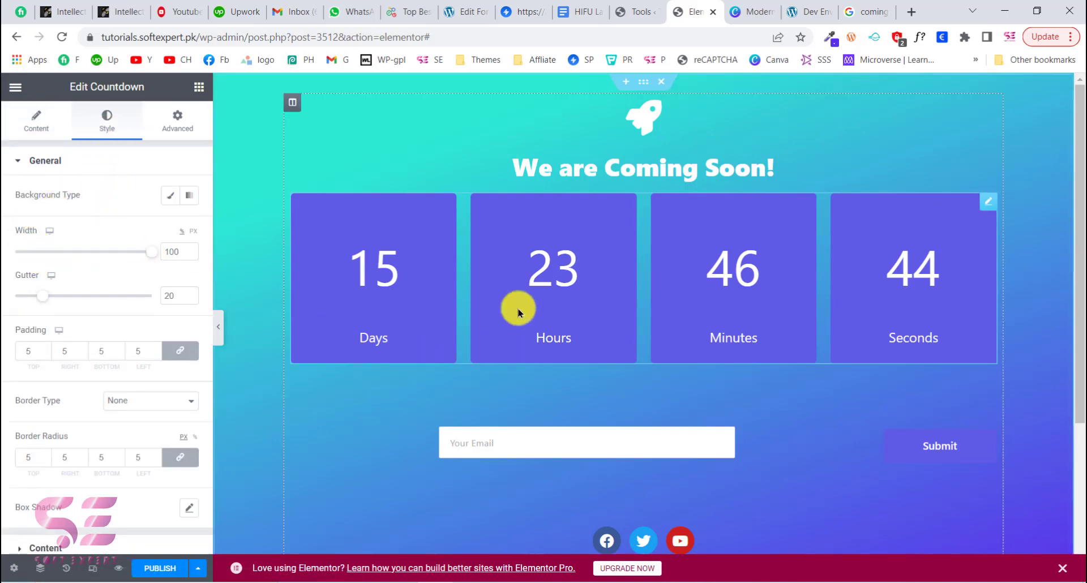
drag(152, 258, 154, 256)
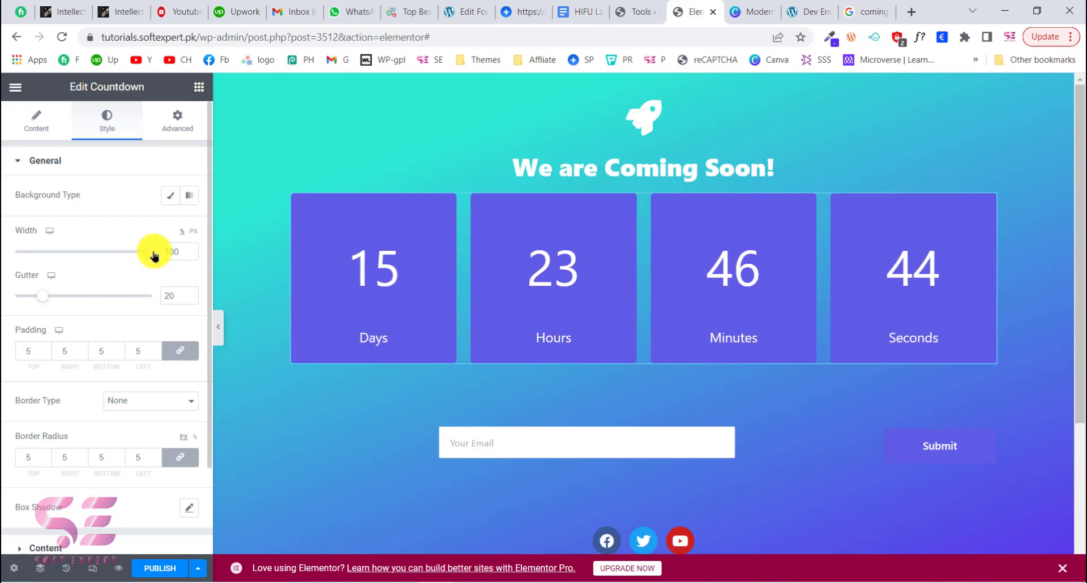
click(170, 548)
click(188, 331)
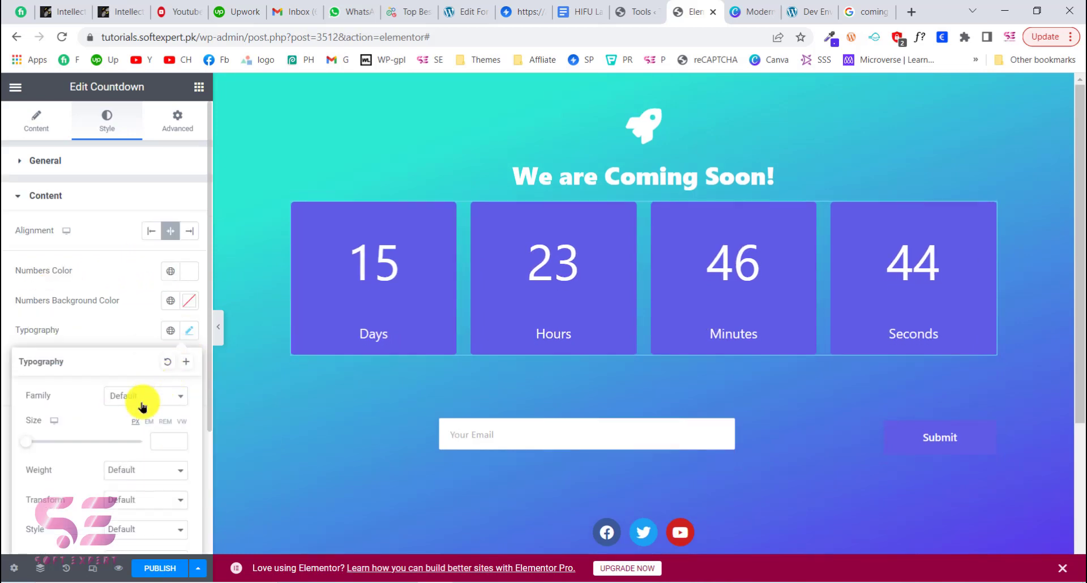
scroll(138, 449, down, 1)
drag(28, 406, 53, 401)
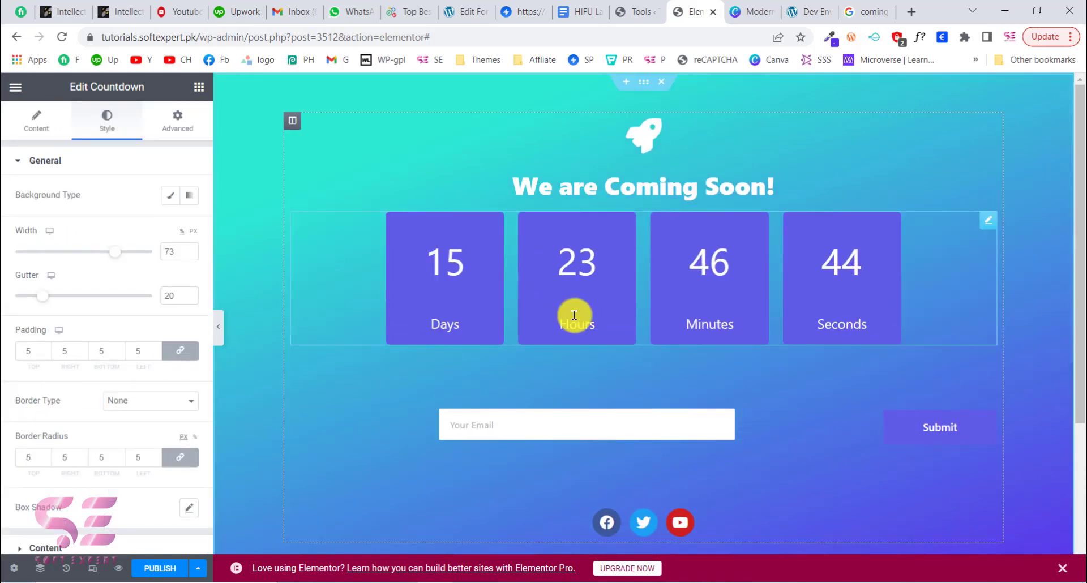
Step: Sample the dark box color from the reference countdown page and apply #0D2E3A as the countdown boxes' classic background color
click(804, 11)
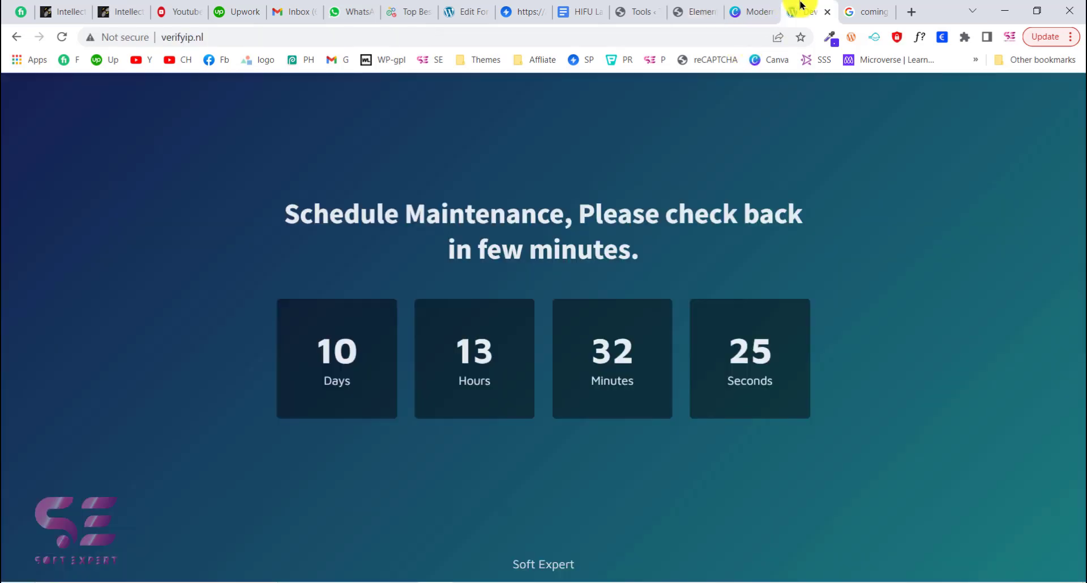
click(836, 43)
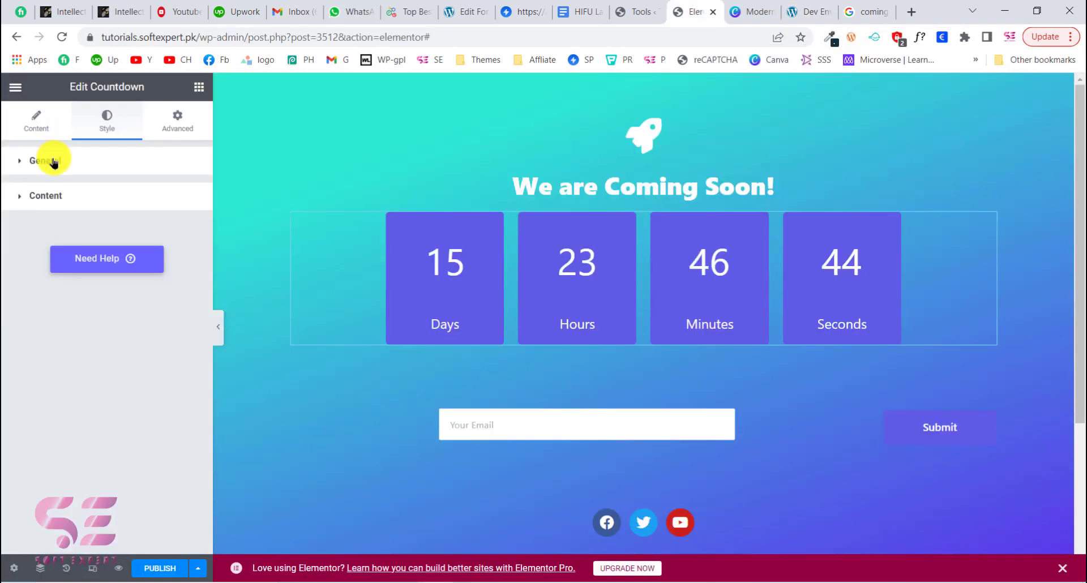
click(54, 161)
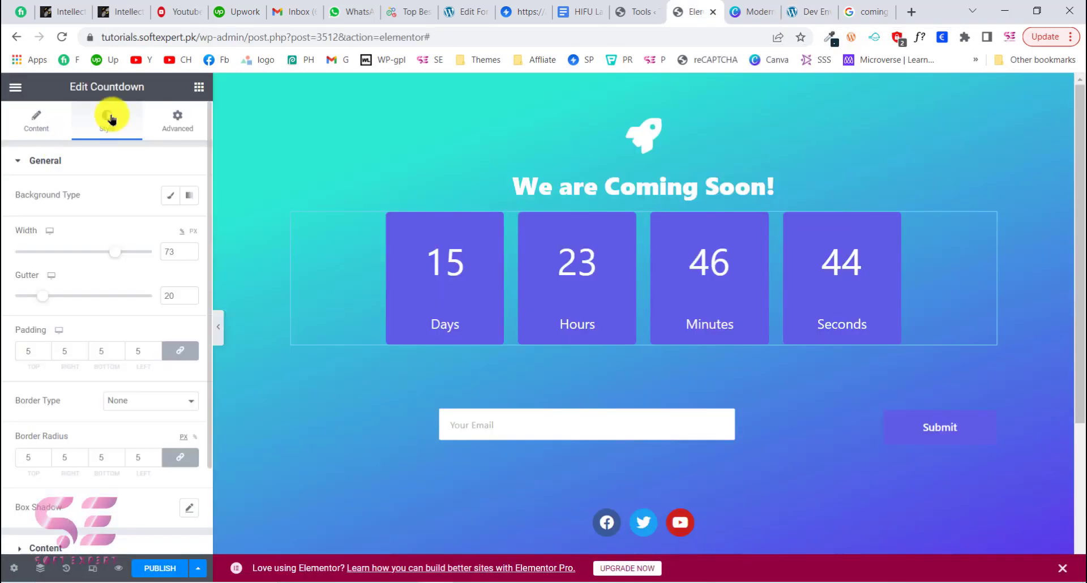
click(165, 196)
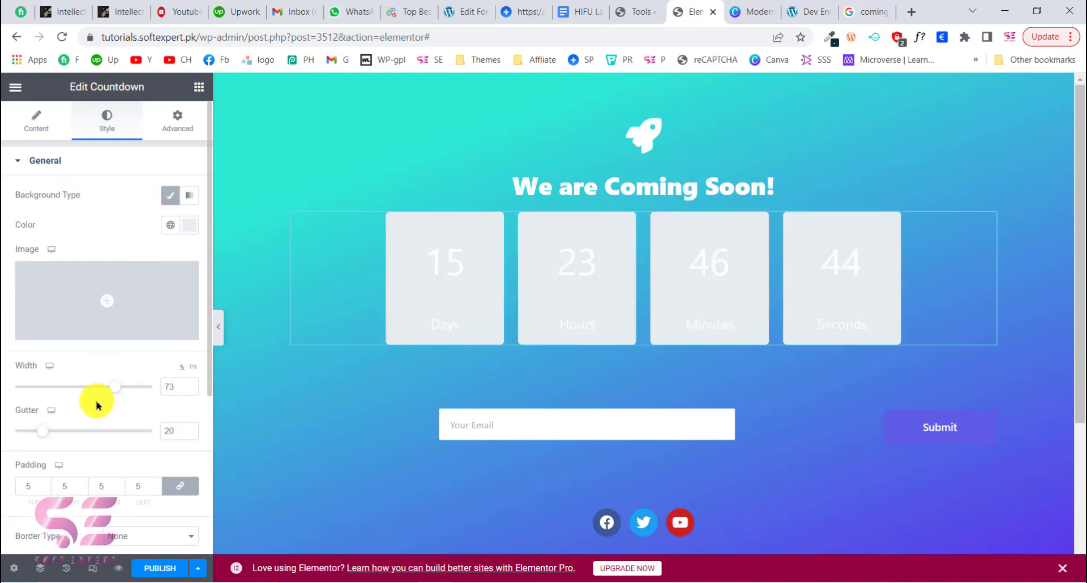
click(190, 229)
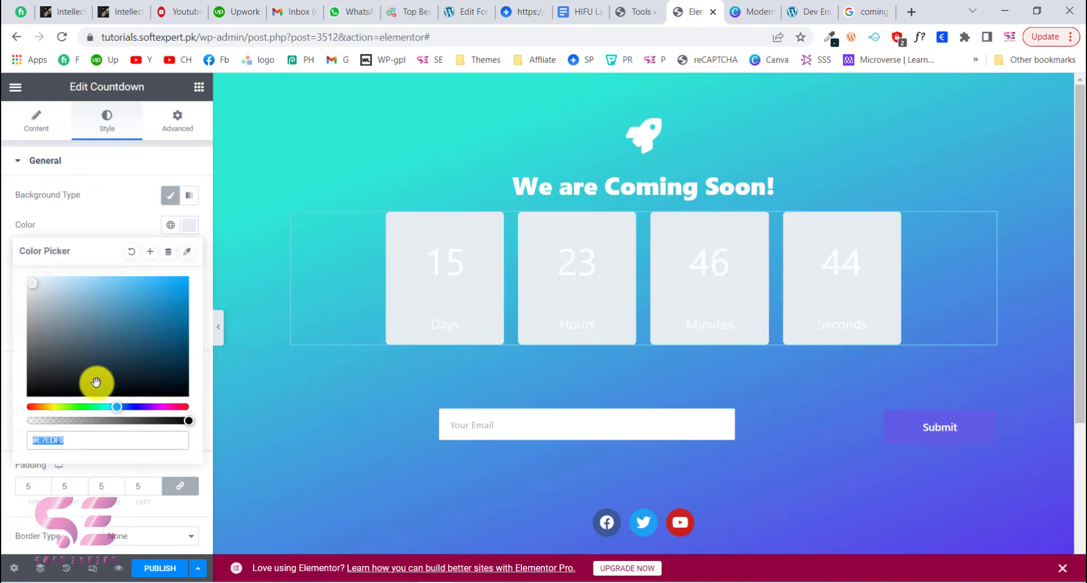
text(#0D2E3A)
click(139, 226)
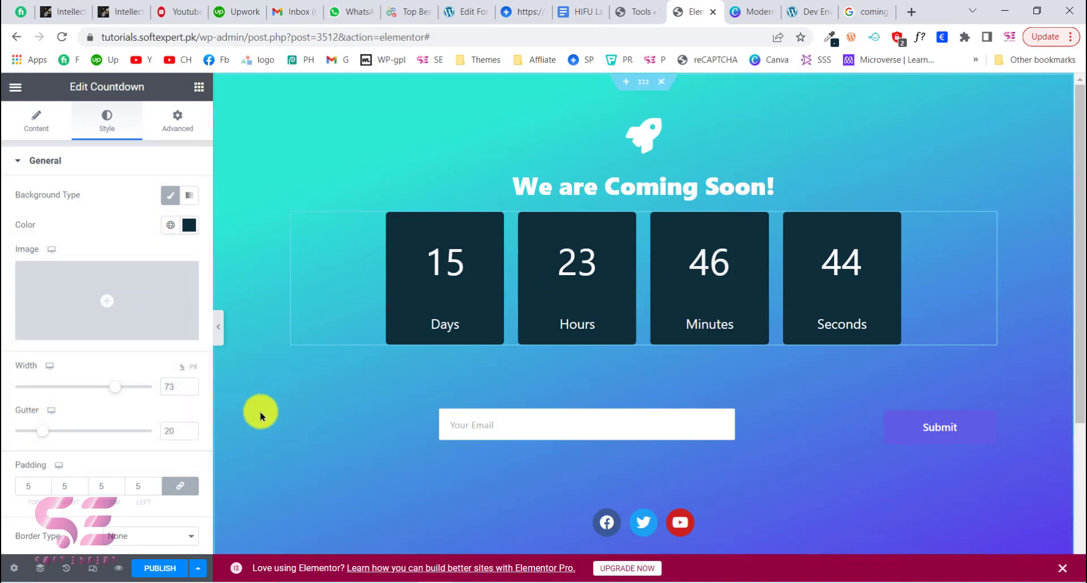
Step: Adjust the spacing with a spacer above the countdown and a 10 px spacer above the social icons, and publish the template
click(198, 87)
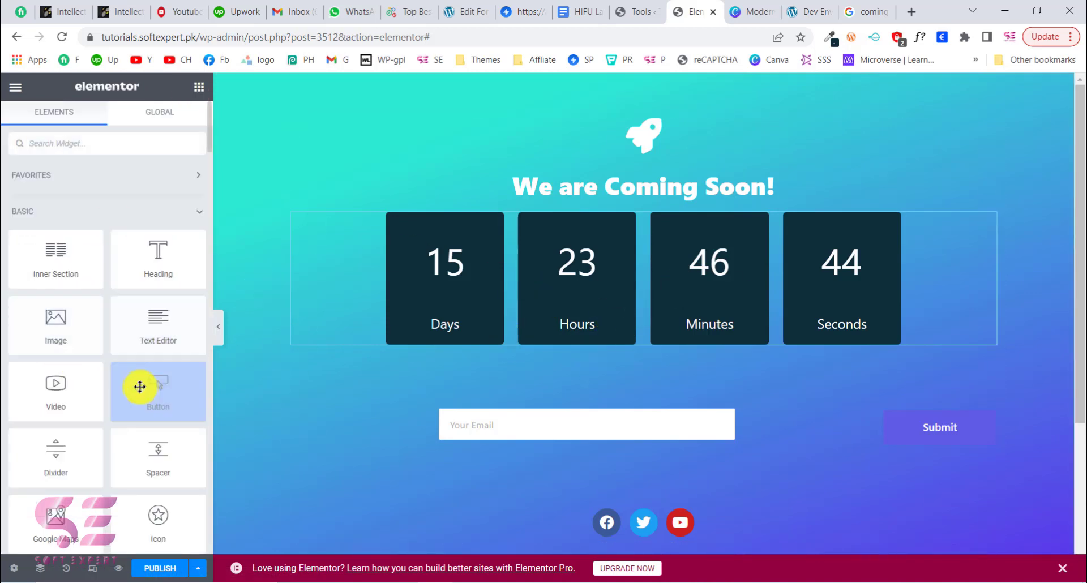
click(53, 456)
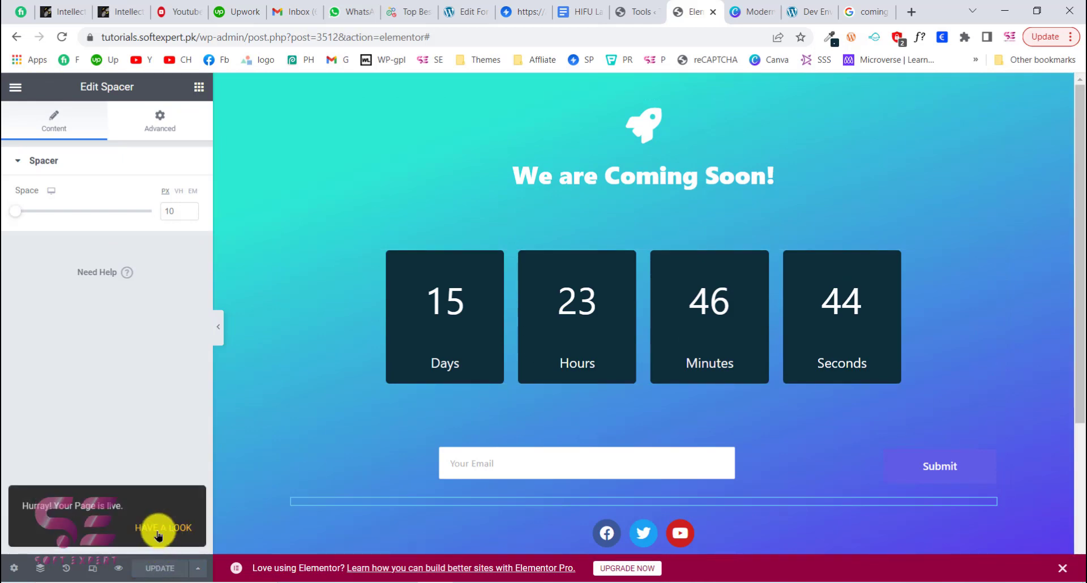
Step: View the published coming soon page and check its countdown and email field
click(158, 535)
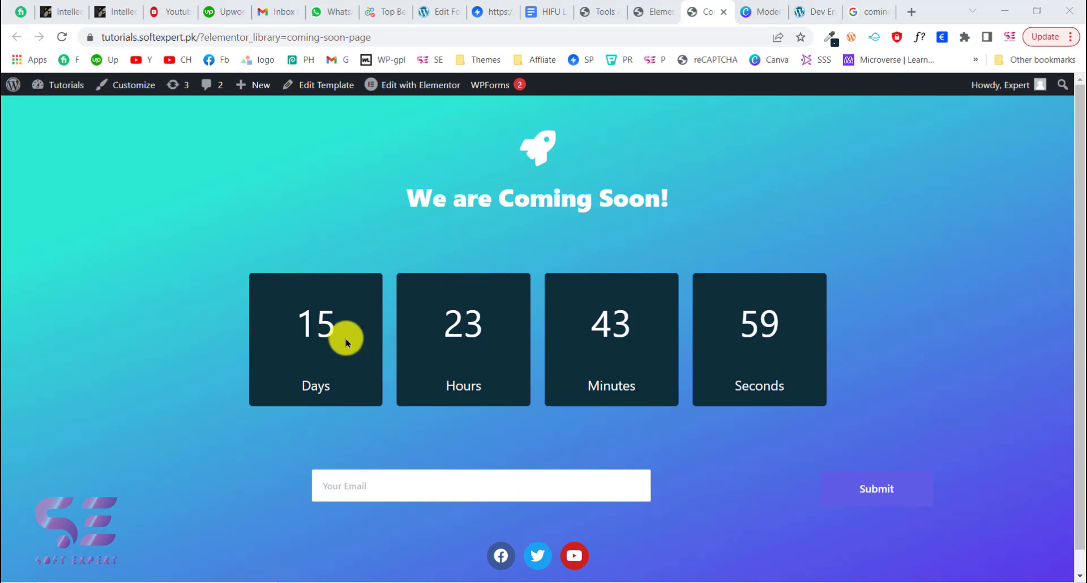
drag(328, 338, 522, 401)
click(476, 473)
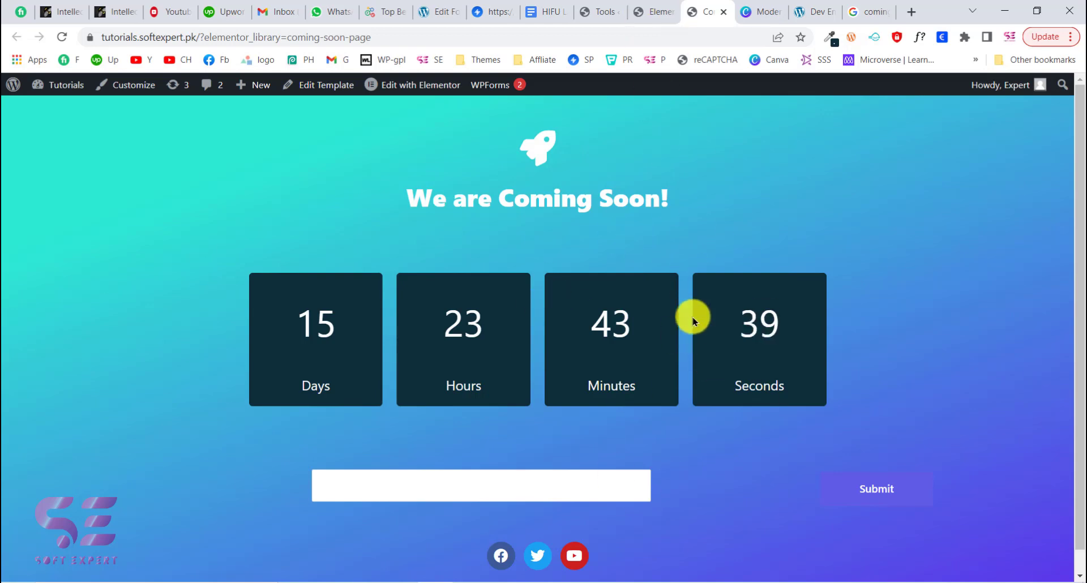
Step: Return to the Elementor editor and browse the Royal Elementor block library for ready-made blocks
click(652, 11)
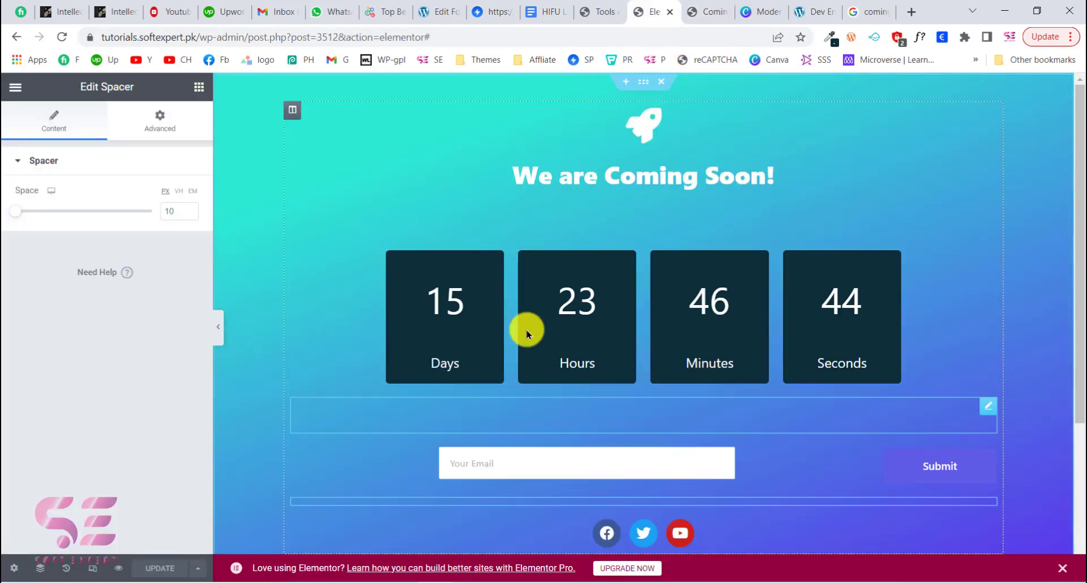
scroll(600, 204, down, 4)
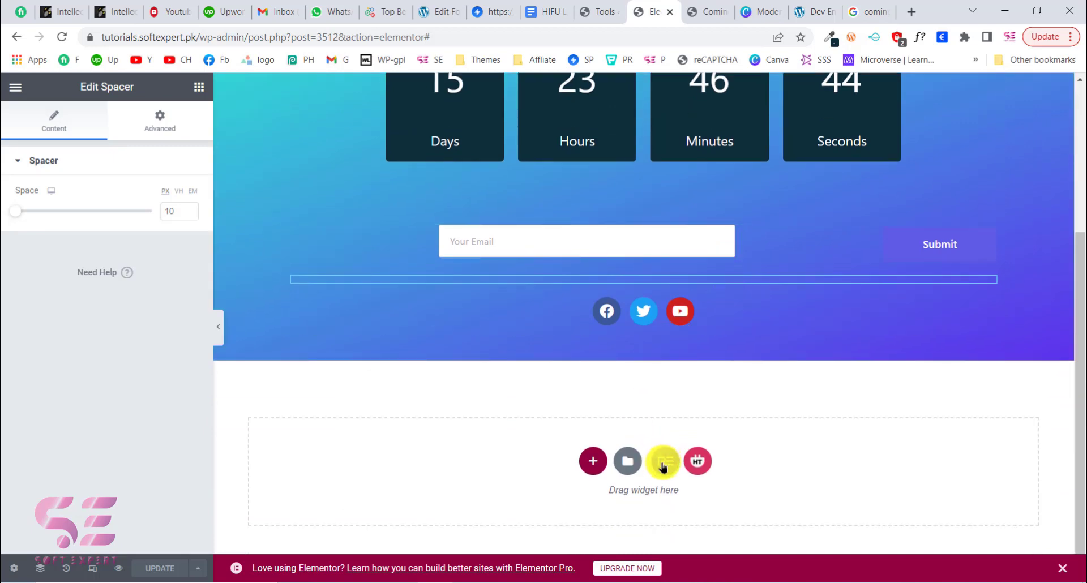
click(603, 7)
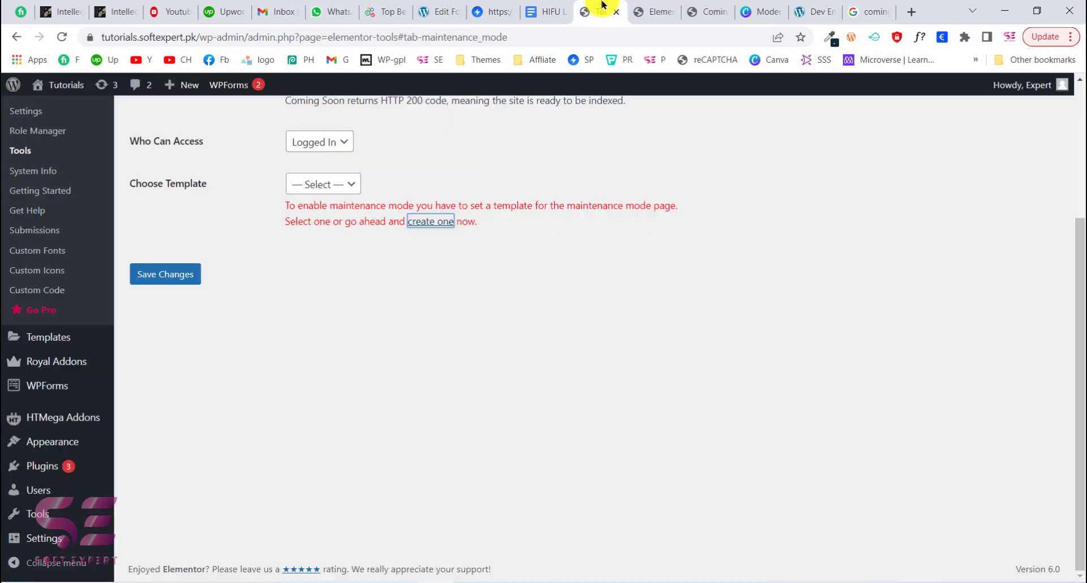
mouse_move(39, 373)
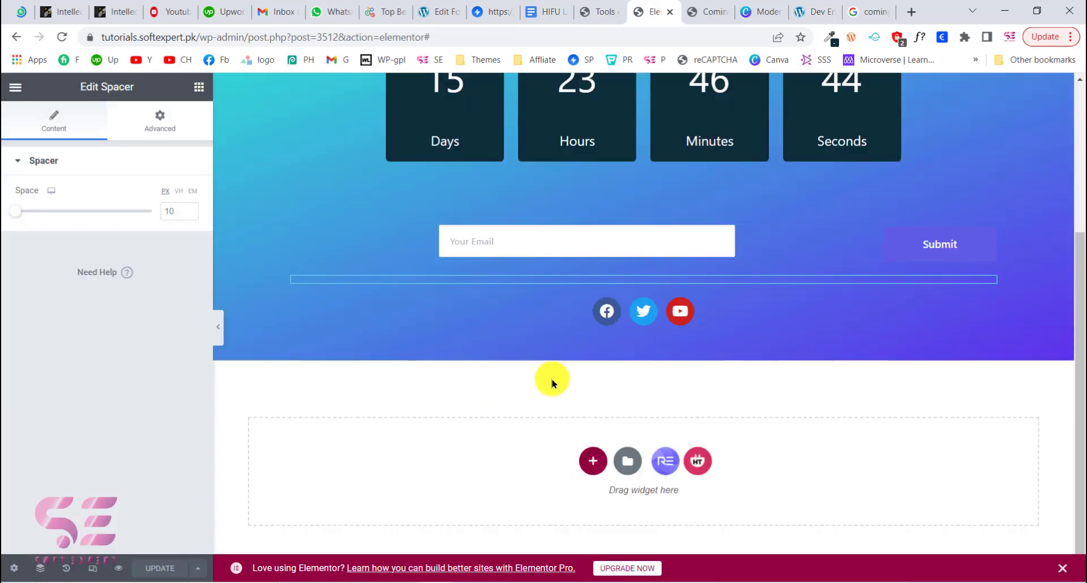
click(665, 462)
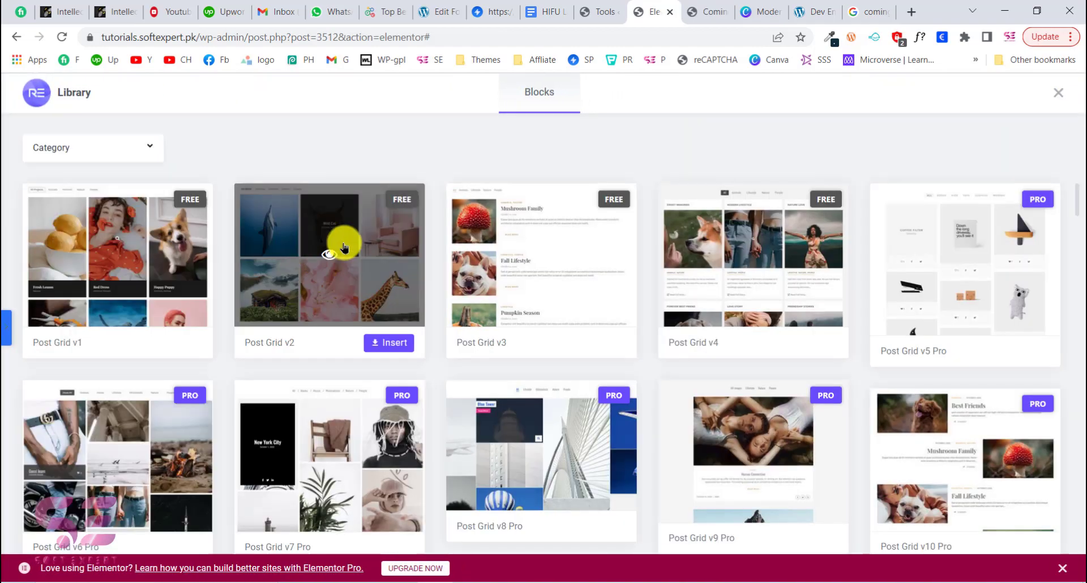
scroll(454, 242, down, 6)
scroll(455, 251, down, 10)
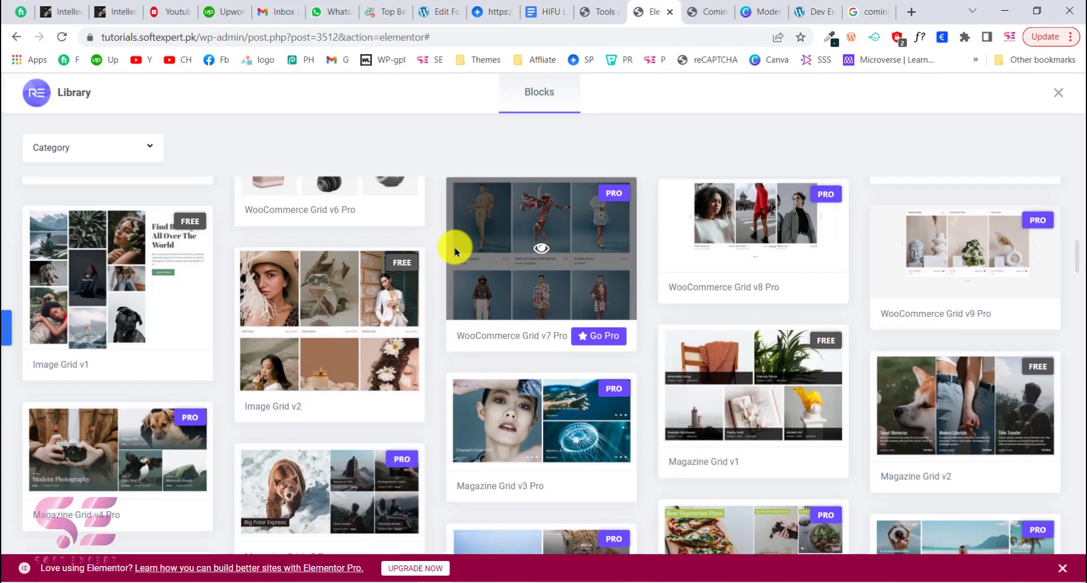
scroll(455, 251, up, 15)
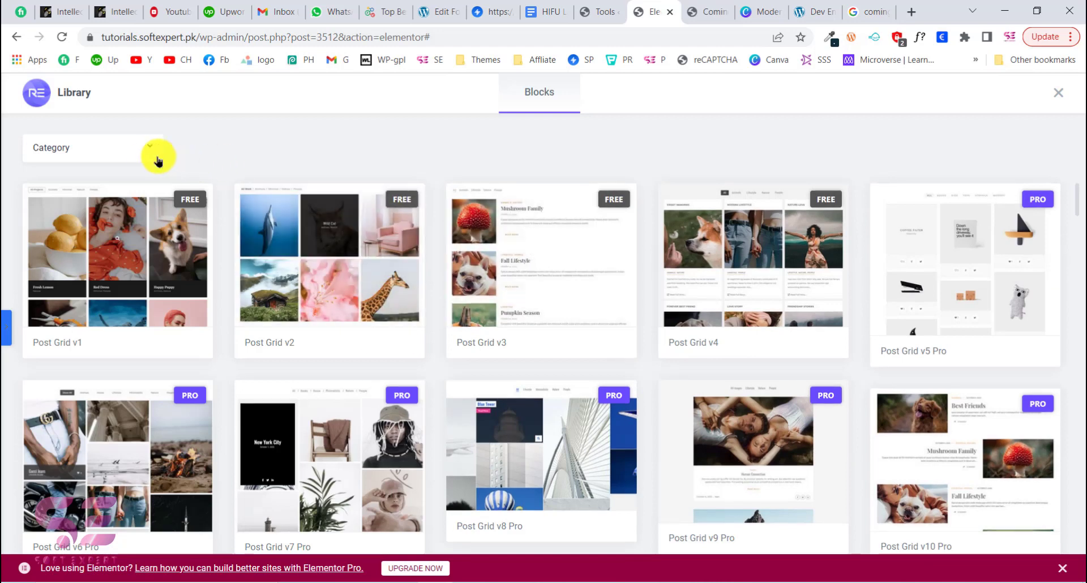
Step: Filter the library blocks by the Countdown category and insert the Countdown v3 block into the template
click(149, 160)
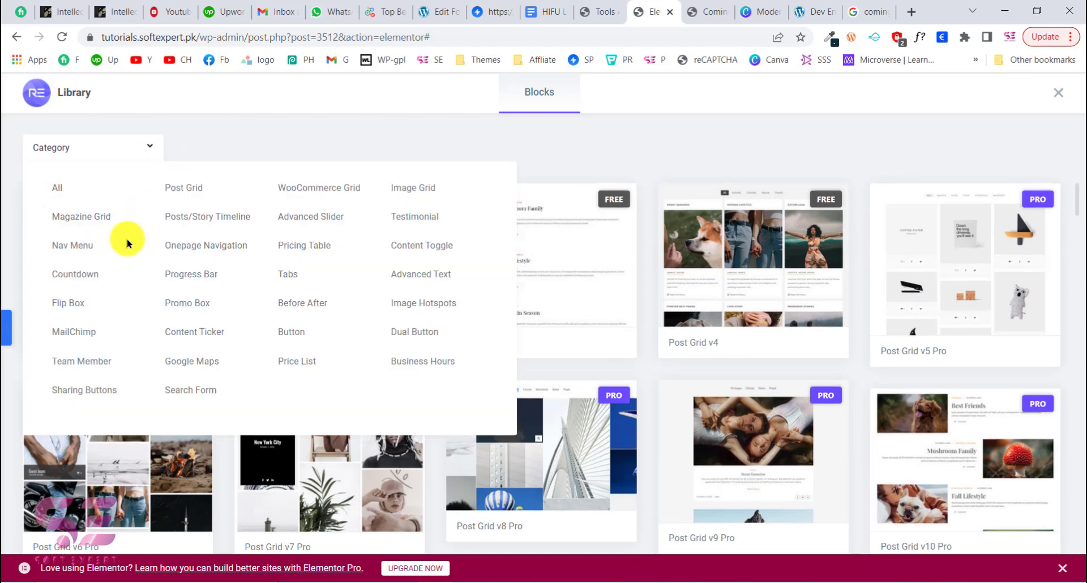
click(90, 275)
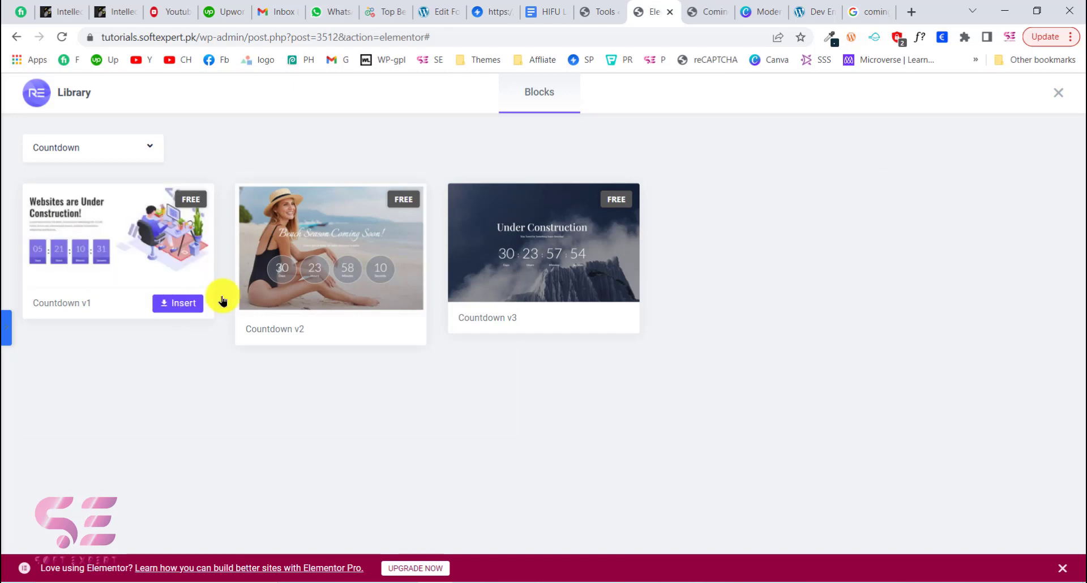
mouse_move(478, 304)
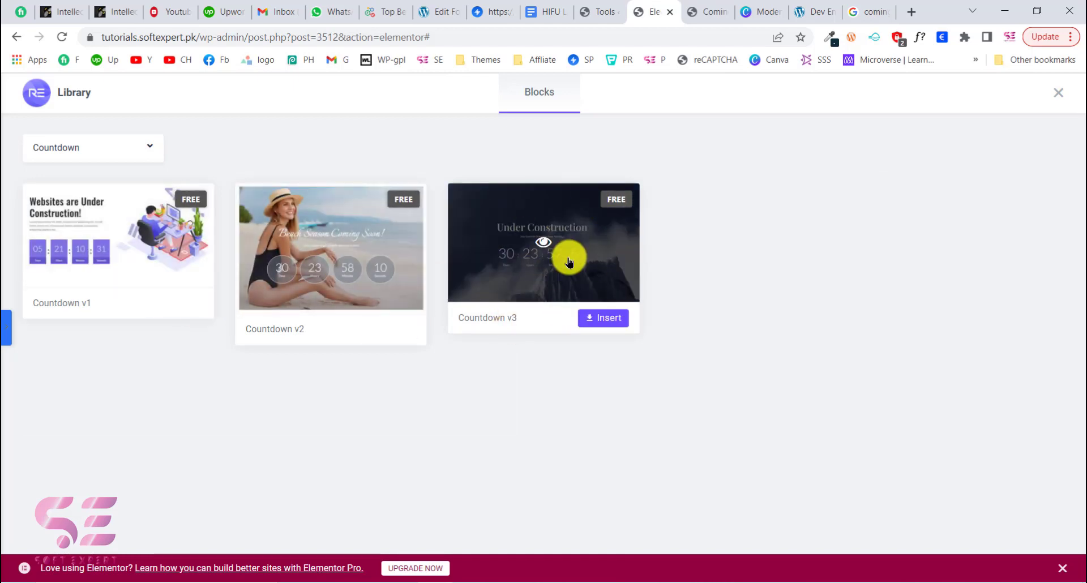
click(600, 318)
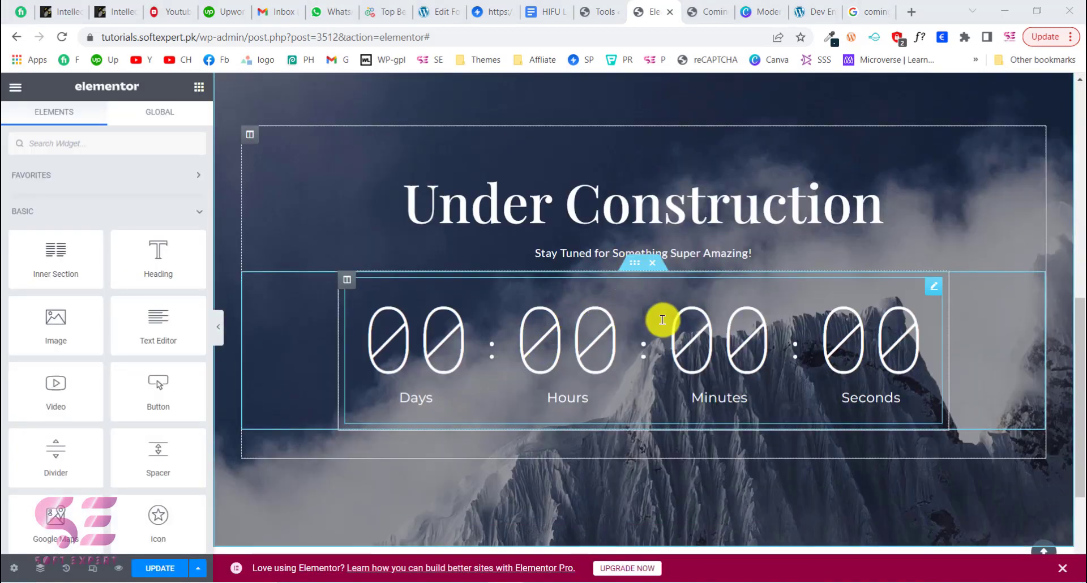
Step: Delete the gradient section so only the Under Construction section remains, then update the template and view the live page
scroll(691, 366, down, 3)
scroll(714, 307, up, 4)
scroll(714, 307, up, 5)
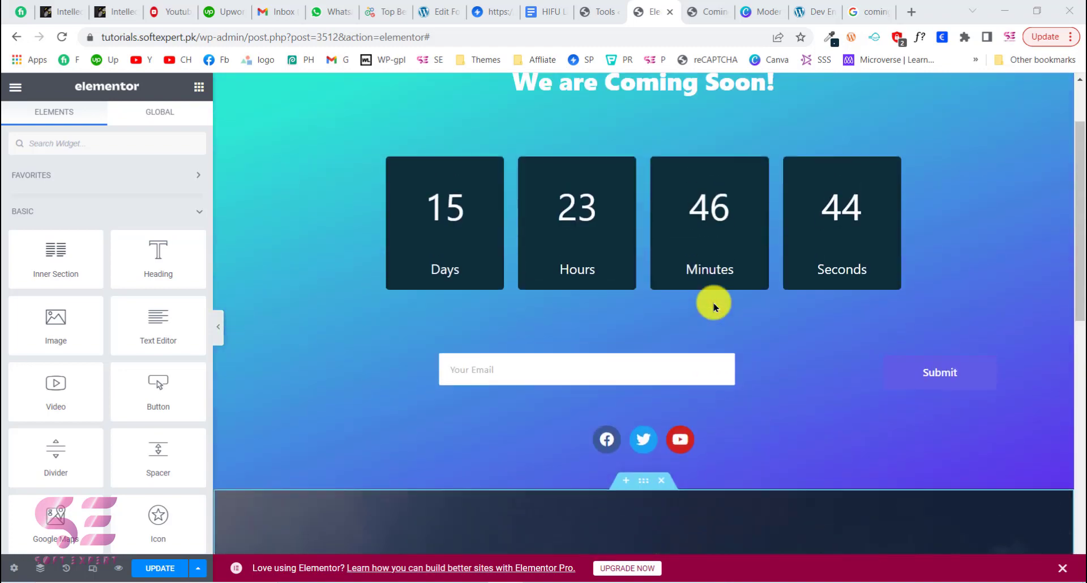
scroll(657, 84, down, 5)
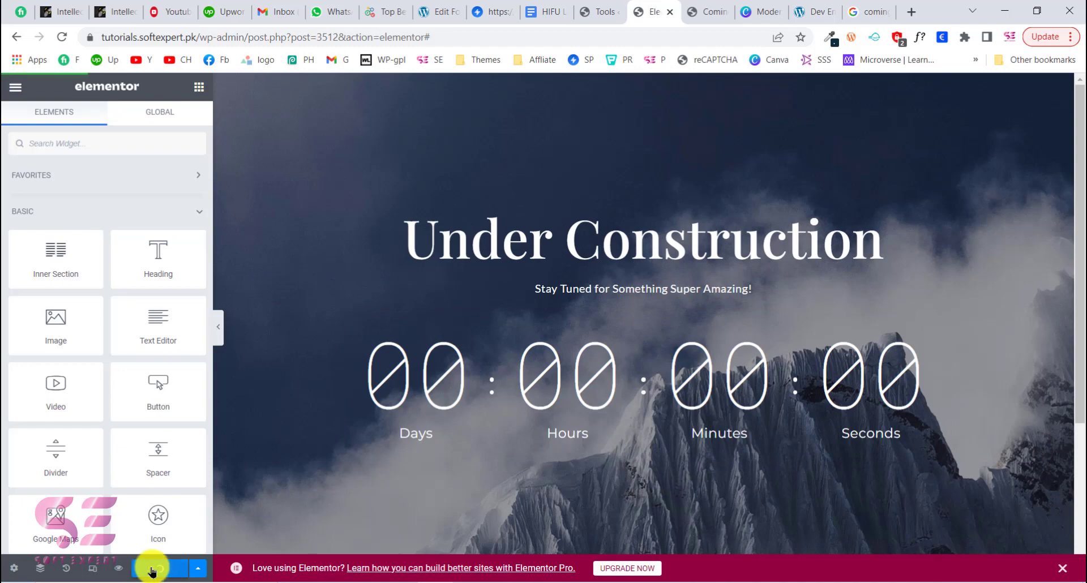
click(699, 11)
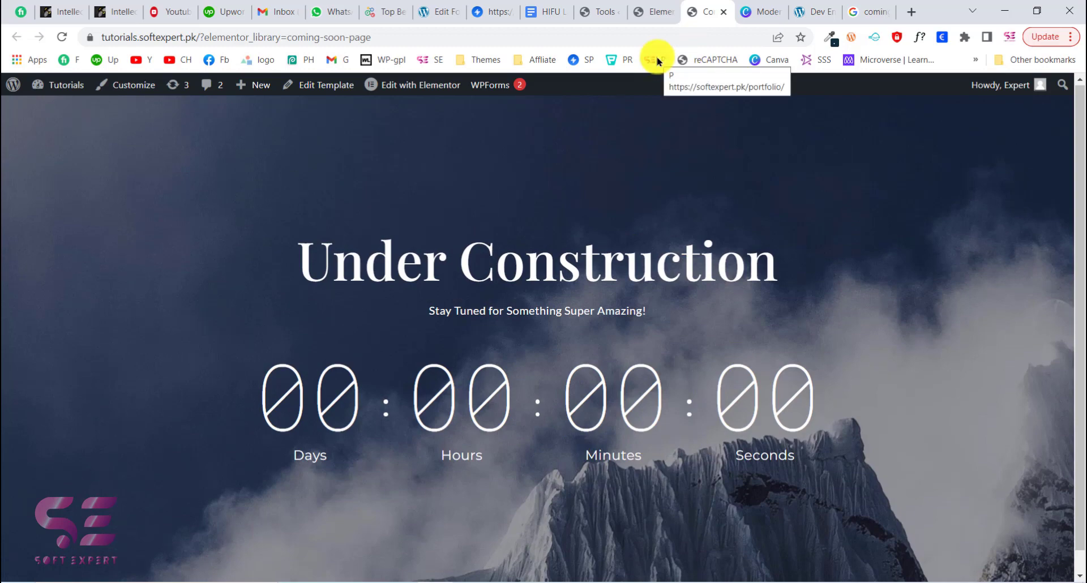
Step: Switch to the Canva coming soon design and recolour the SOFT EXPERT text to light gray
click(755, 14)
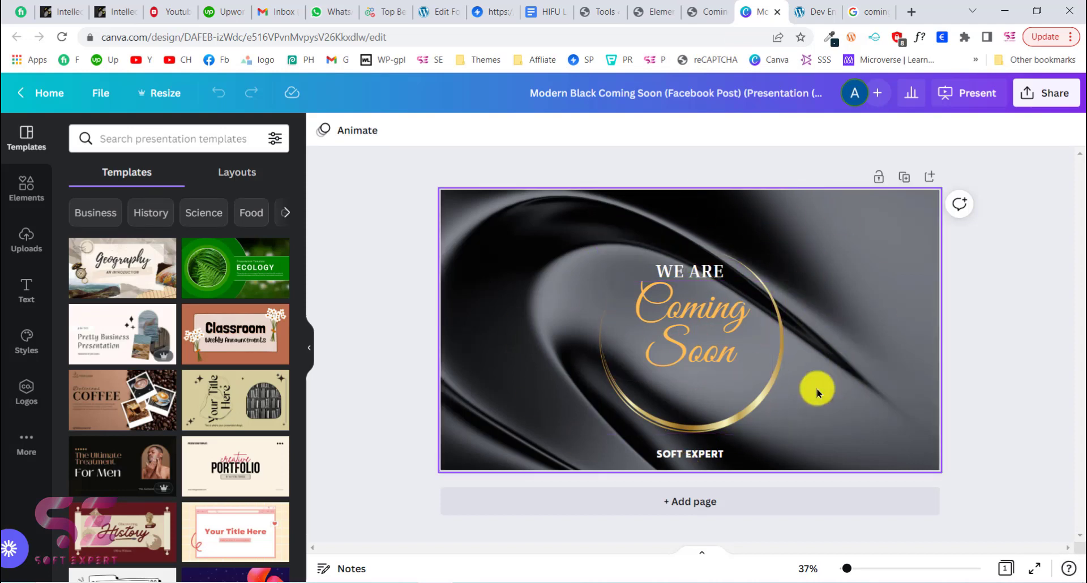
click(678, 454)
click(539, 131)
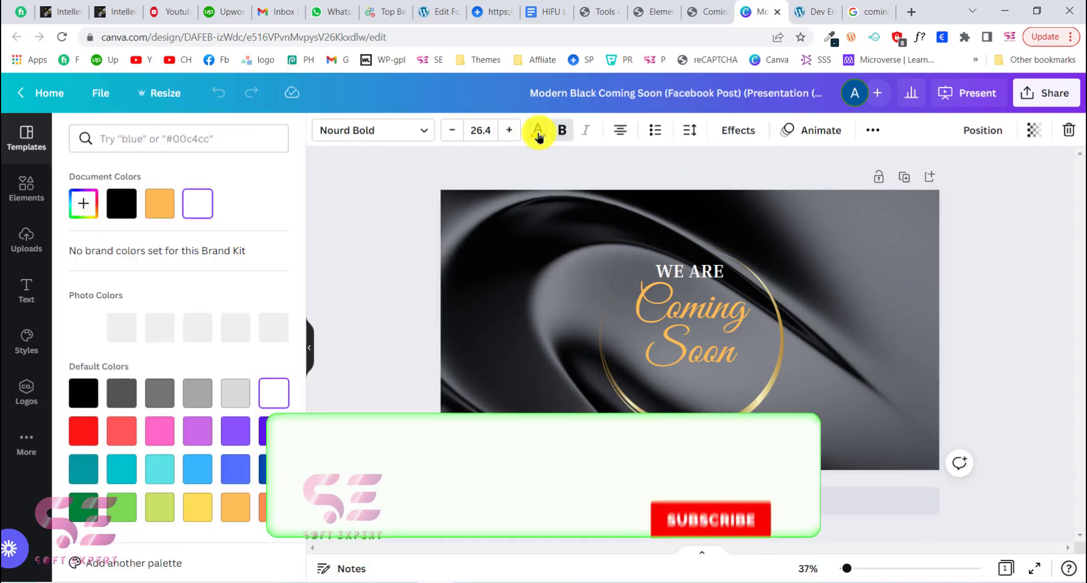
click(232, 391)
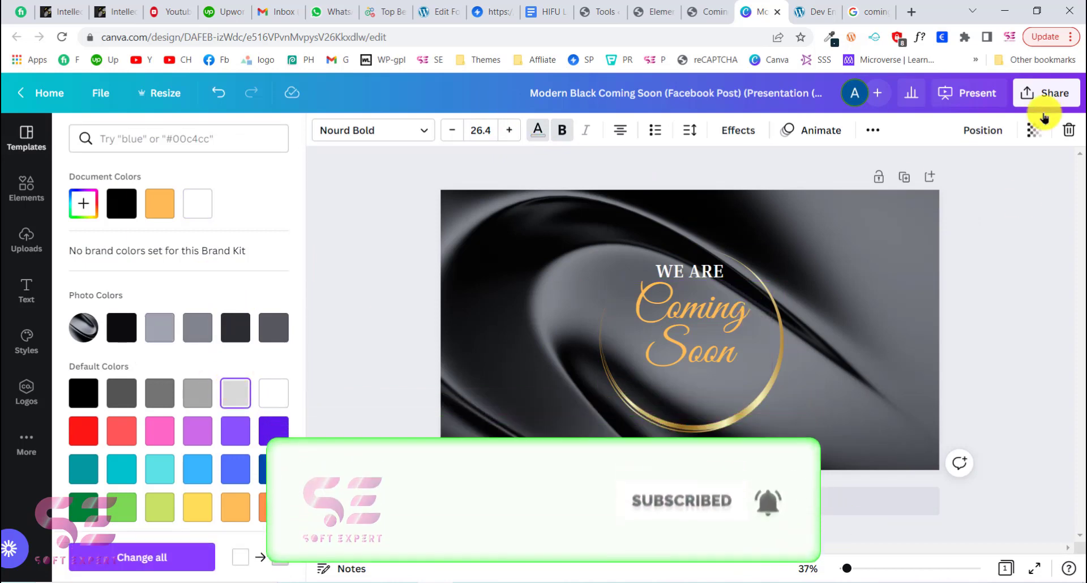
Step: Download the Canva design as a PNG at size 1 (1920 × 1080 px)
click(1047, 93)
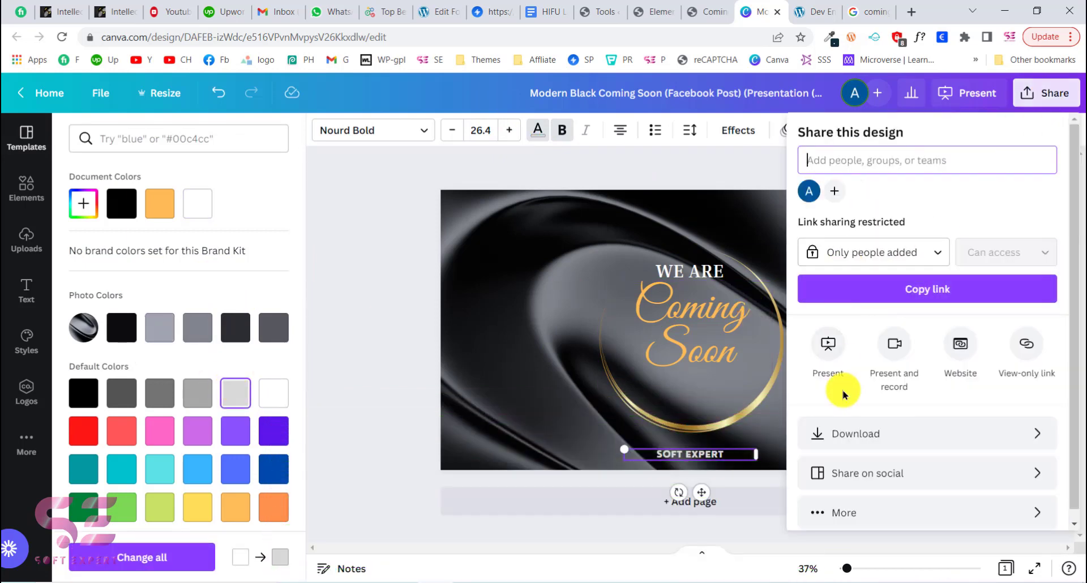
click(835, 435)
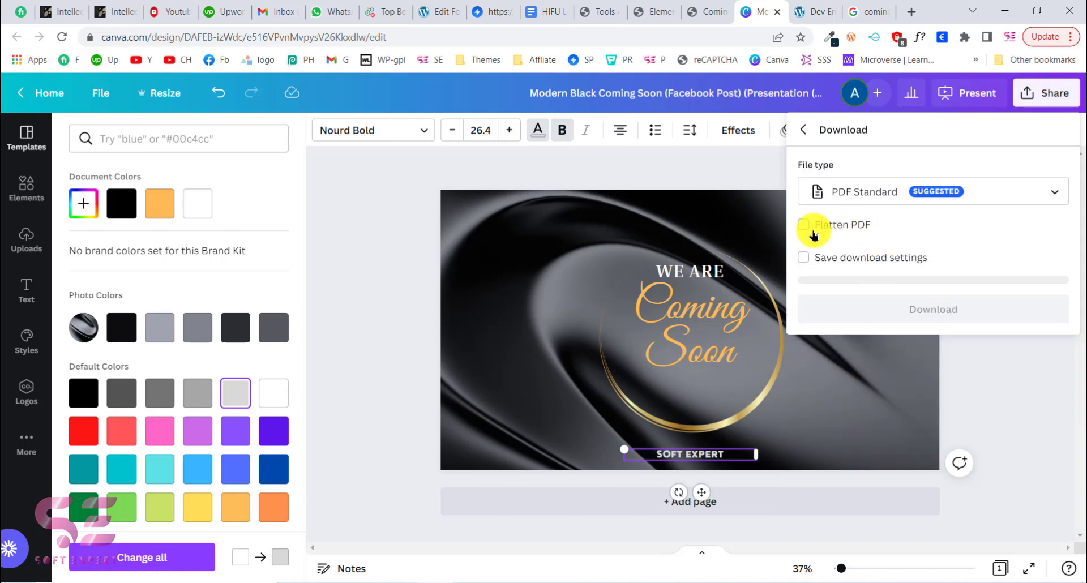
click(902, 193)
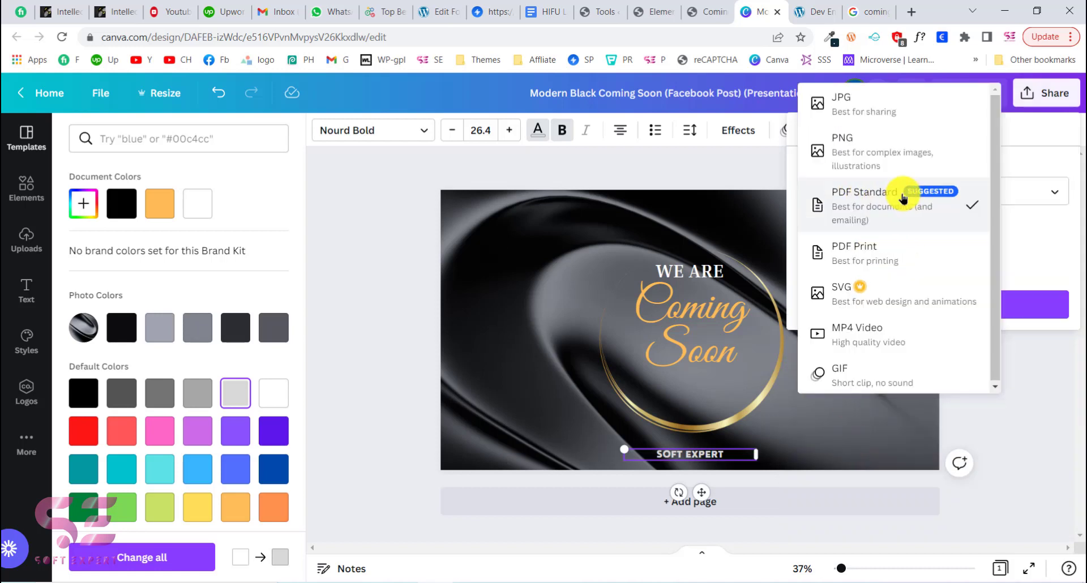
click(850, 146)
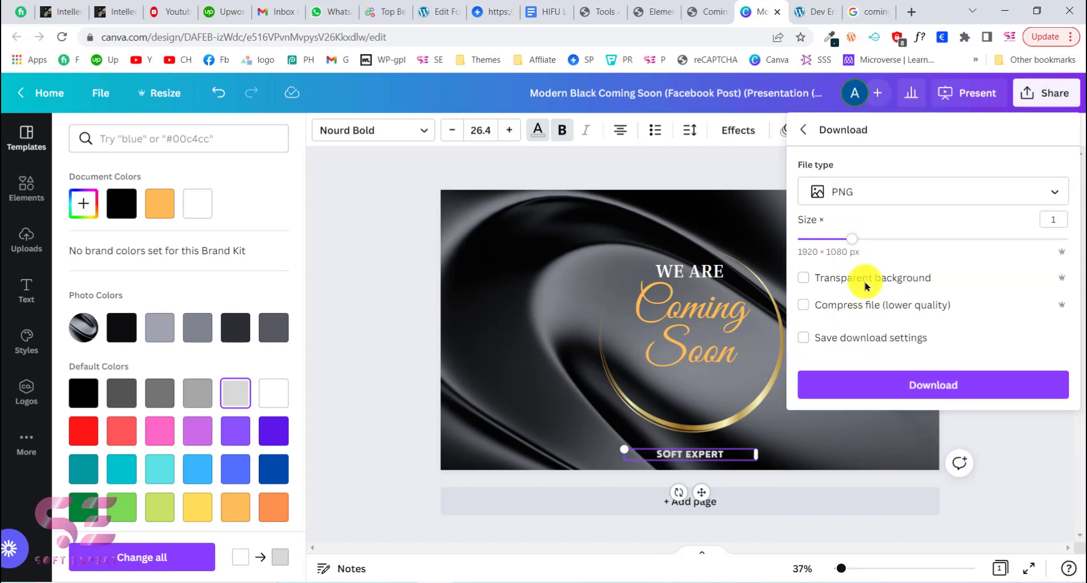
click(891, 384)
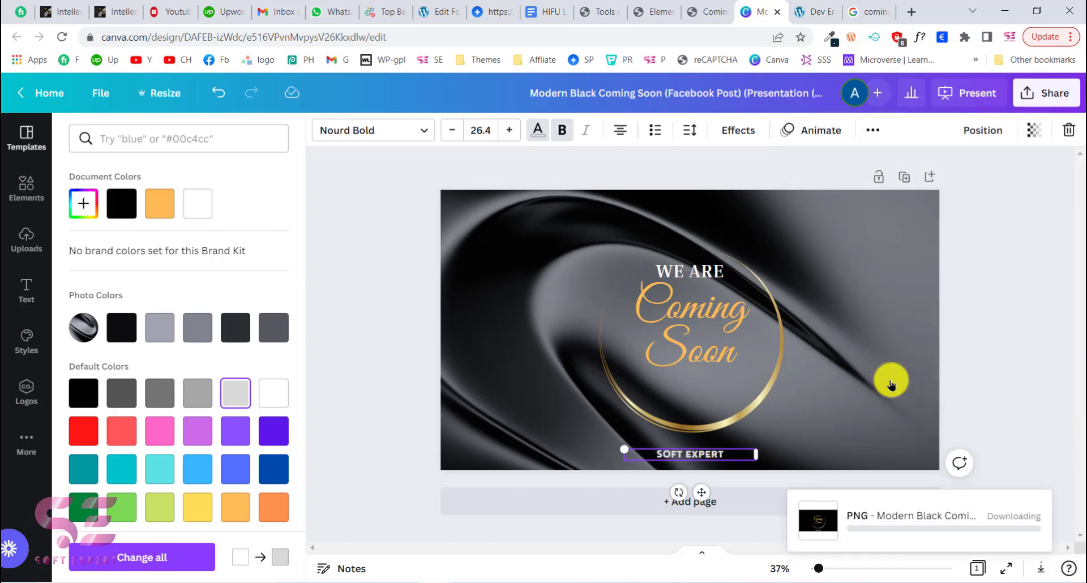
Step: Return to the Elementor editor, replace the Under Construction section with a single-column section and set its height to Fit To Screen
click(658, 11)
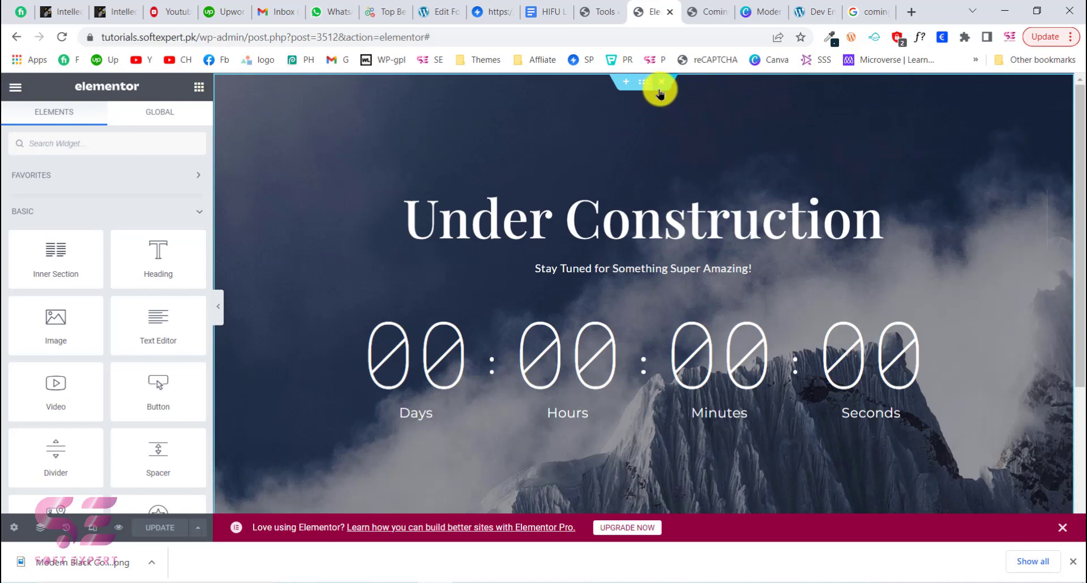
click(660, 85)
click(598, 189)
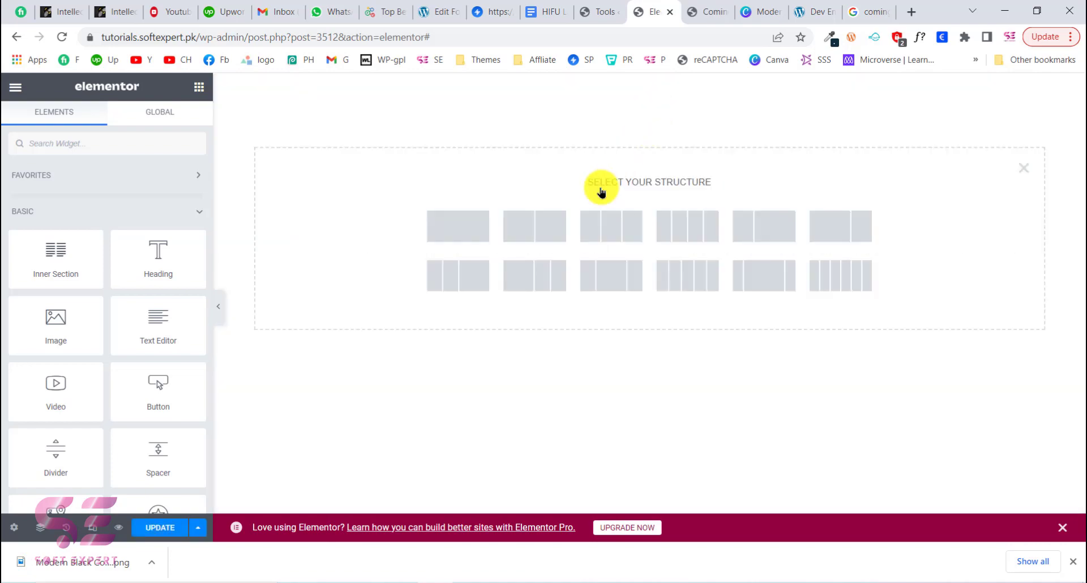
click(467, 241)
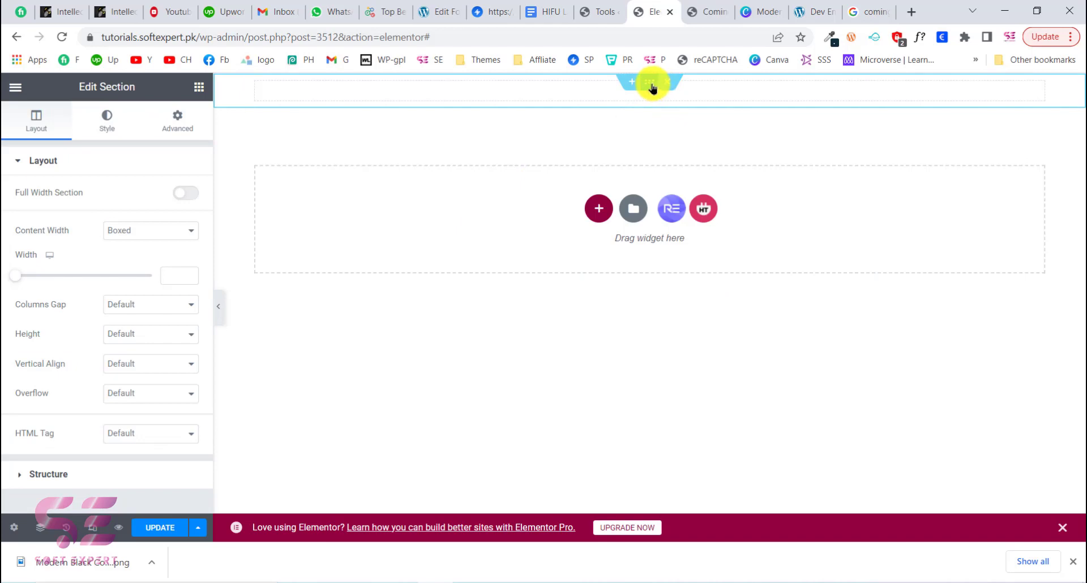
click(135, 334)
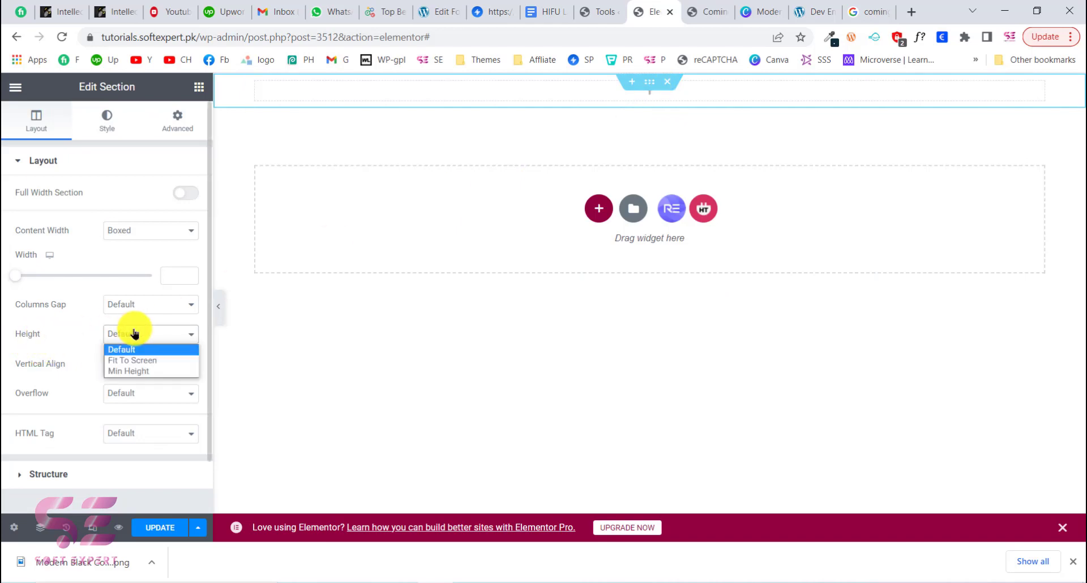
click(132, 361)
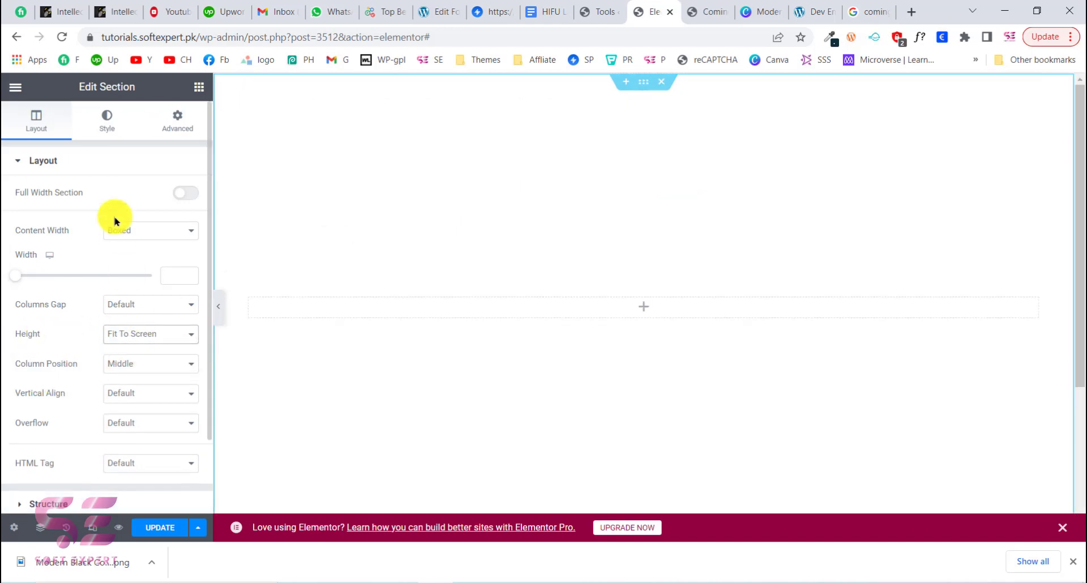
Step: Give the section a classic background, uploading the downloaded Modern Black Coming Soon PNG as its image
click(101, 127)
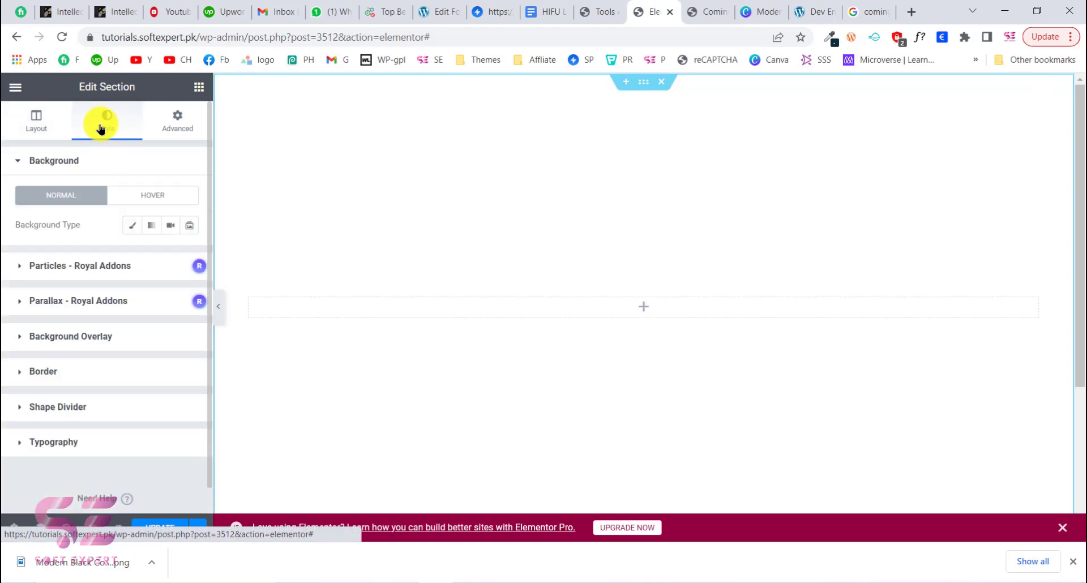
click(133, 227)
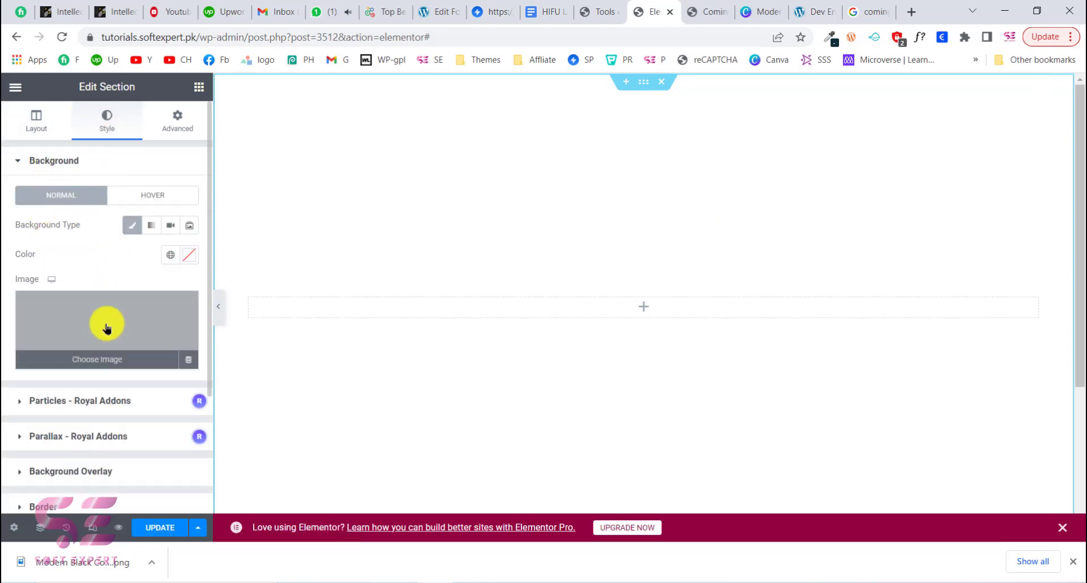
click(107, 324)
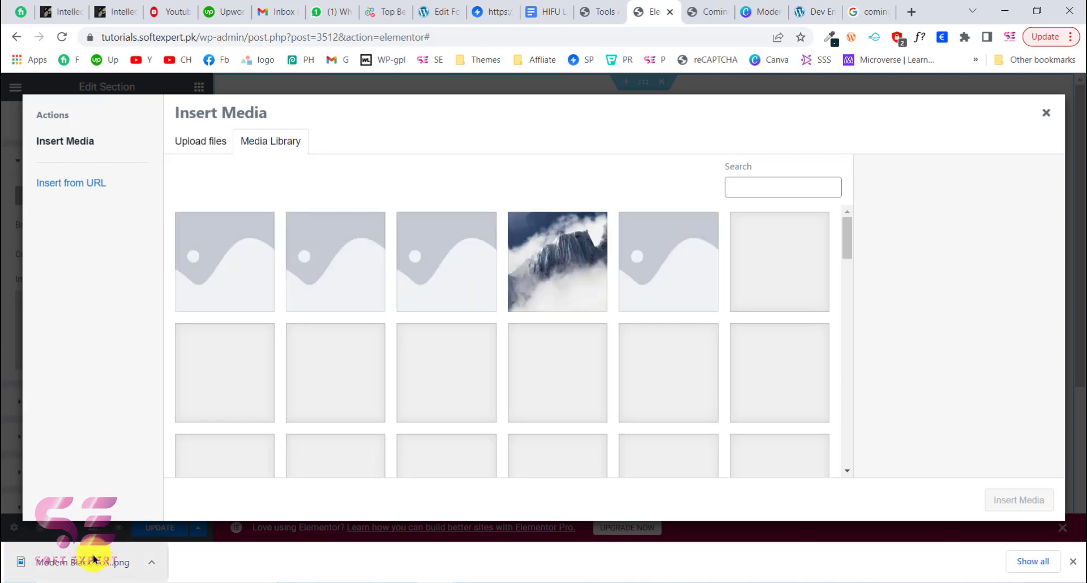
drag(125, 521, 255, 436)
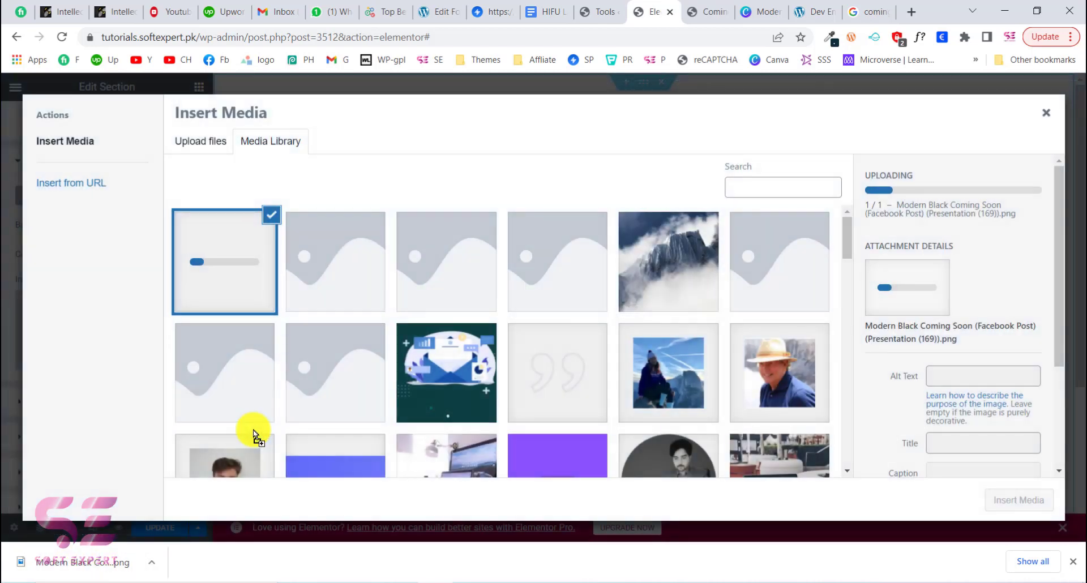
click(1020, 501)
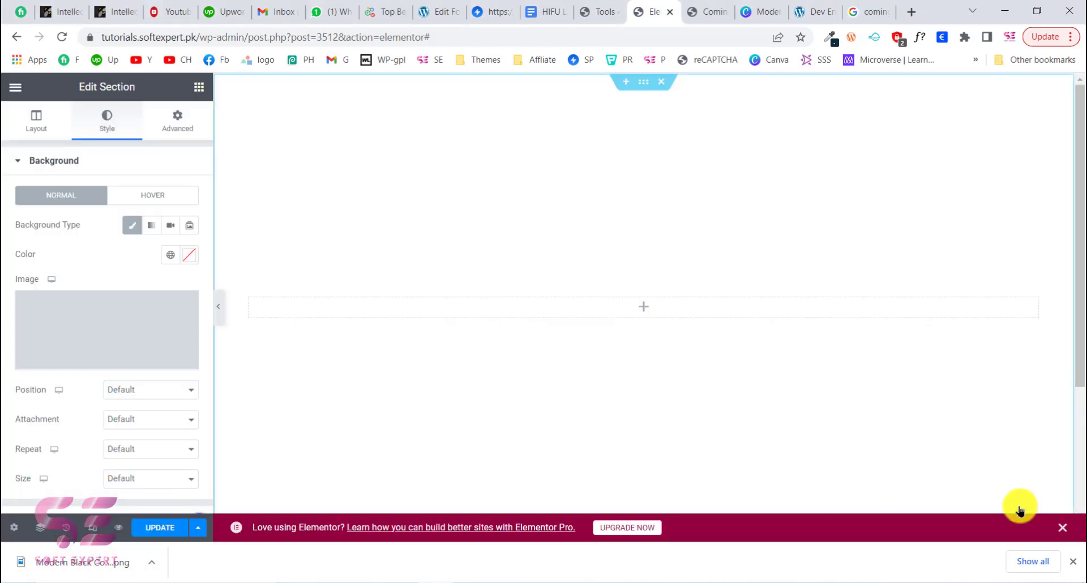
Step: Set the background image to Center Center position, No-repeat and Cover size, and update the template
scroll(116, 358, down, 1)
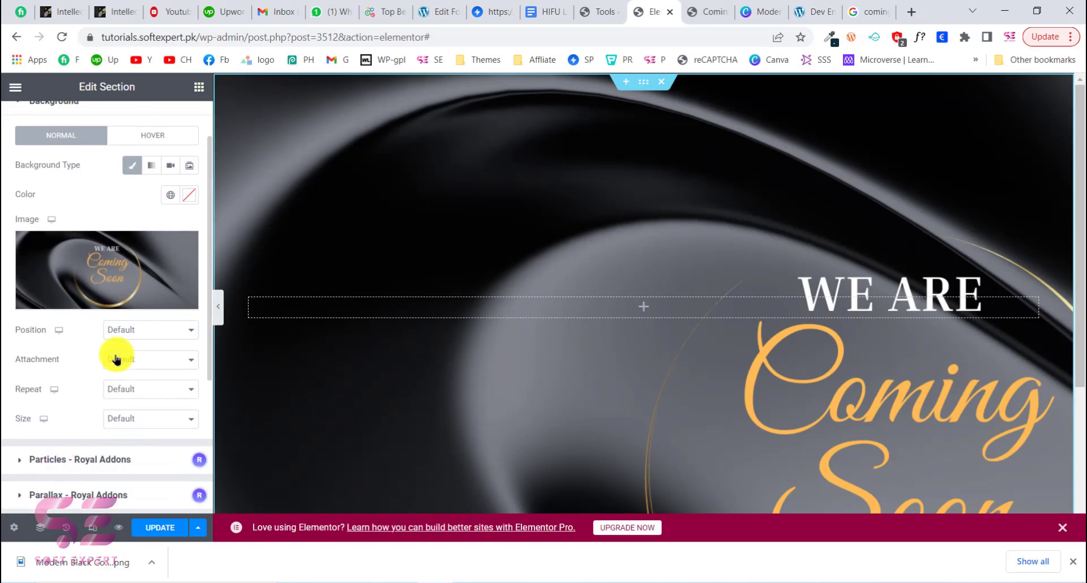
click(113, 329)
click(121, 357)
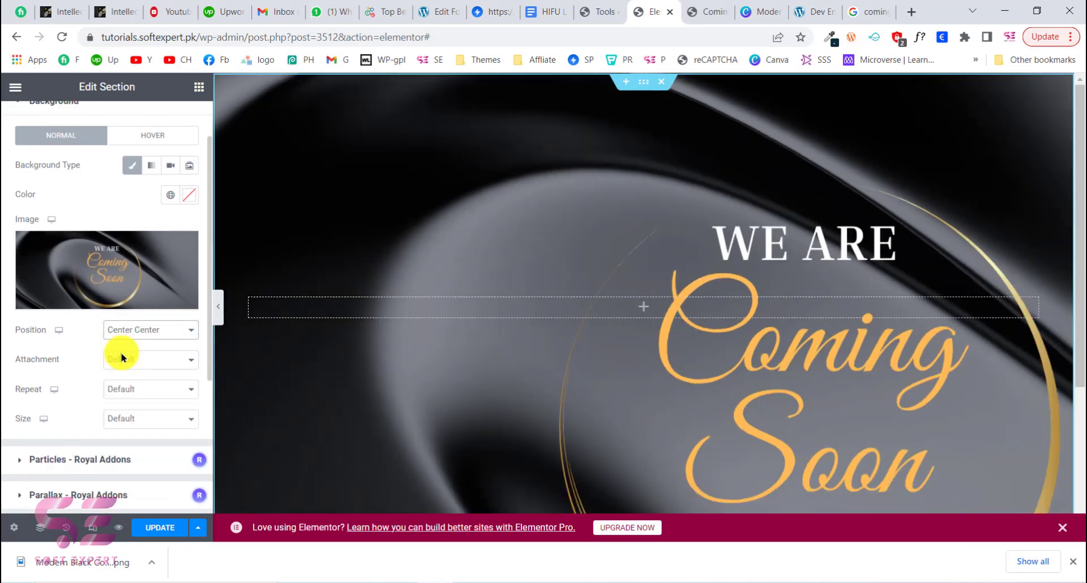
click(121, 391)
click(123, 414)
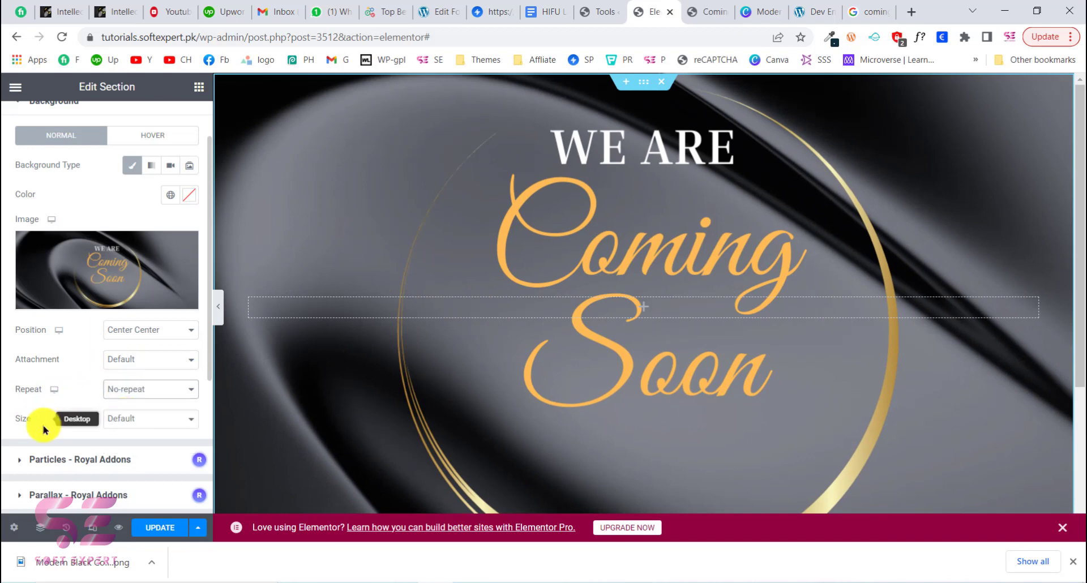
click(130, 422)
click(127, 448)
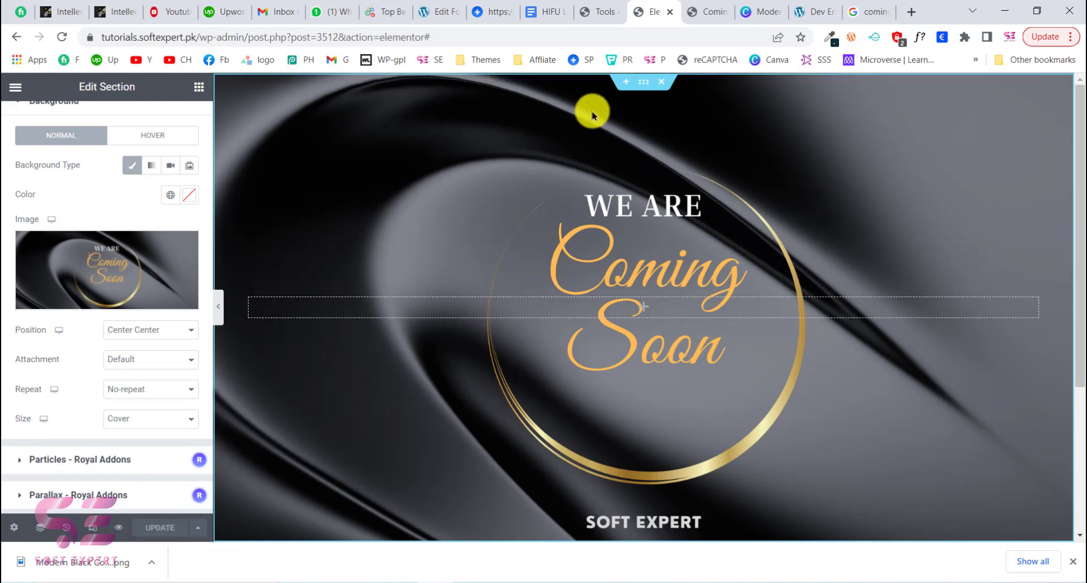
Step: View the published coming soon page and compare it with the example maintenance page on verifyip.nl
click(705, 10)
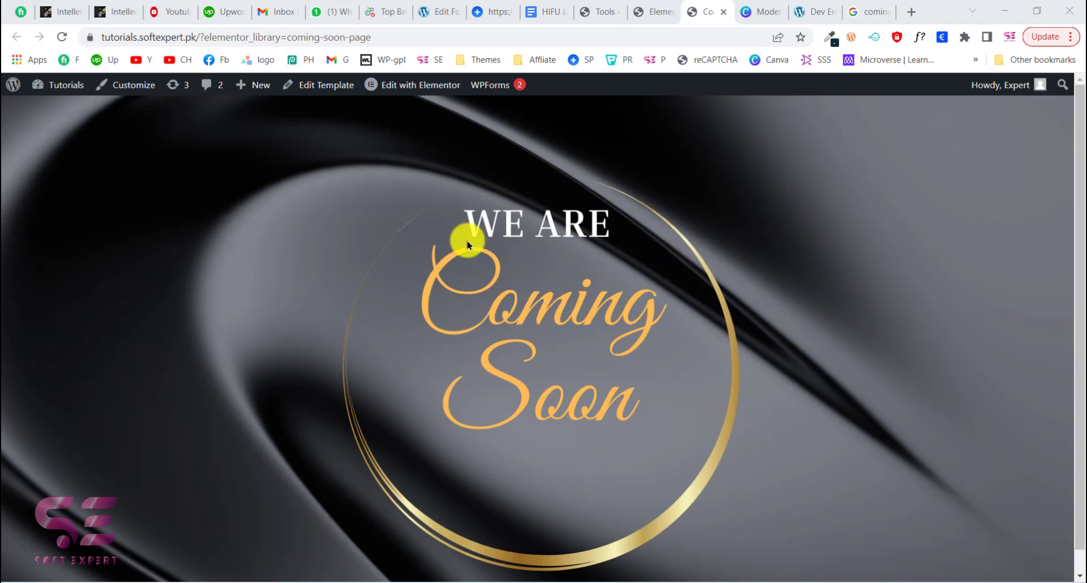
click(654, 5)
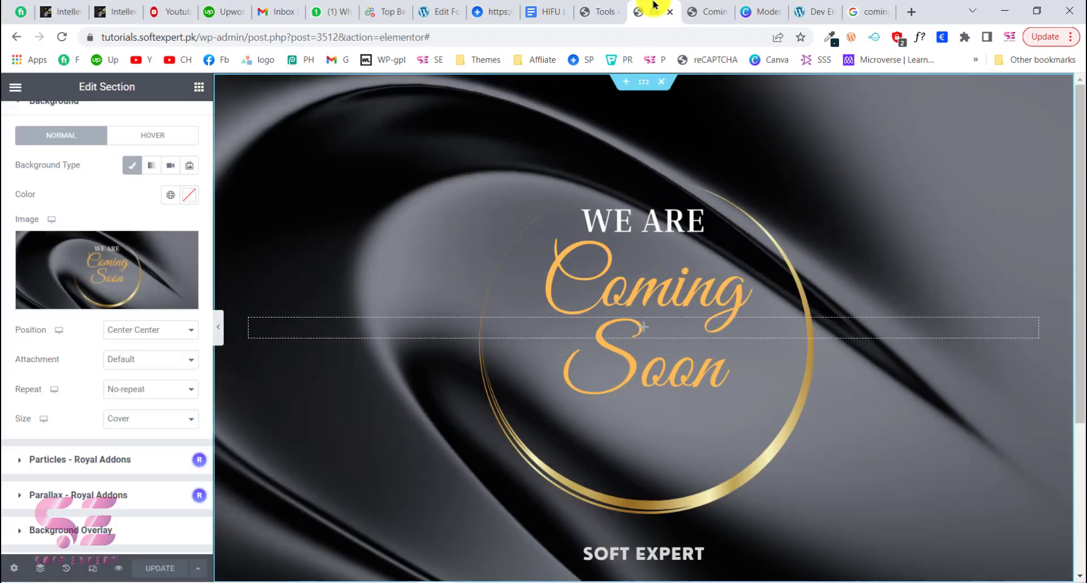
click(801, 7)
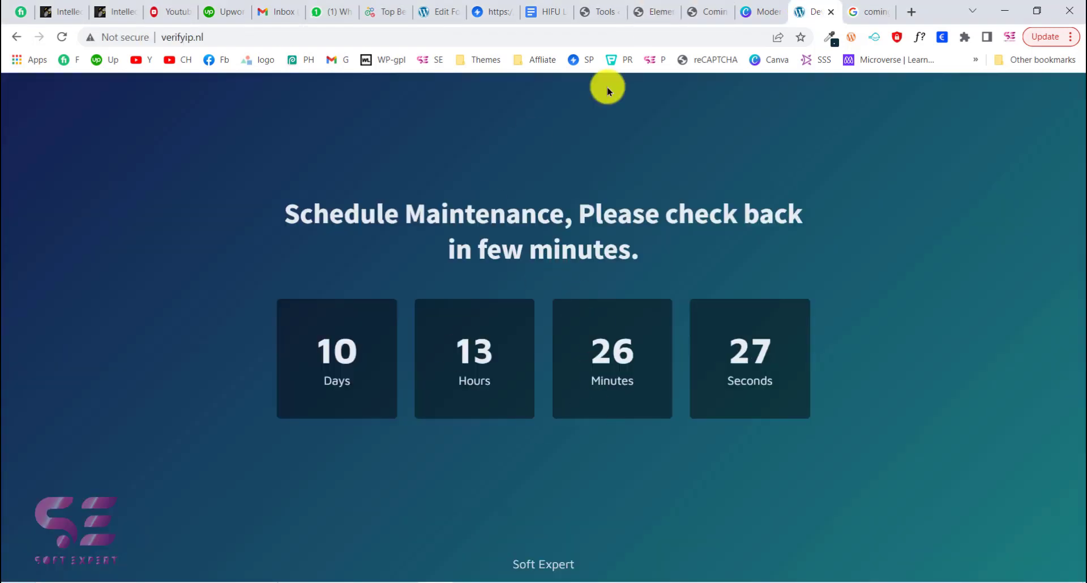
click(879, 10)
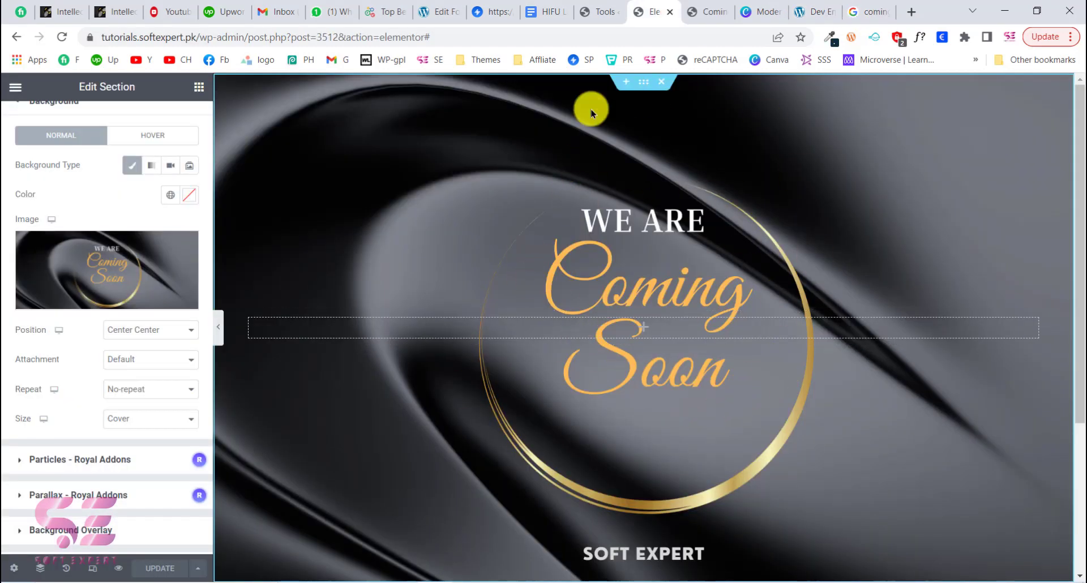
Step: Reload Elementor's Maintenance Mode settings, choose the Coming soon page template and save the changes
click(596, 17)
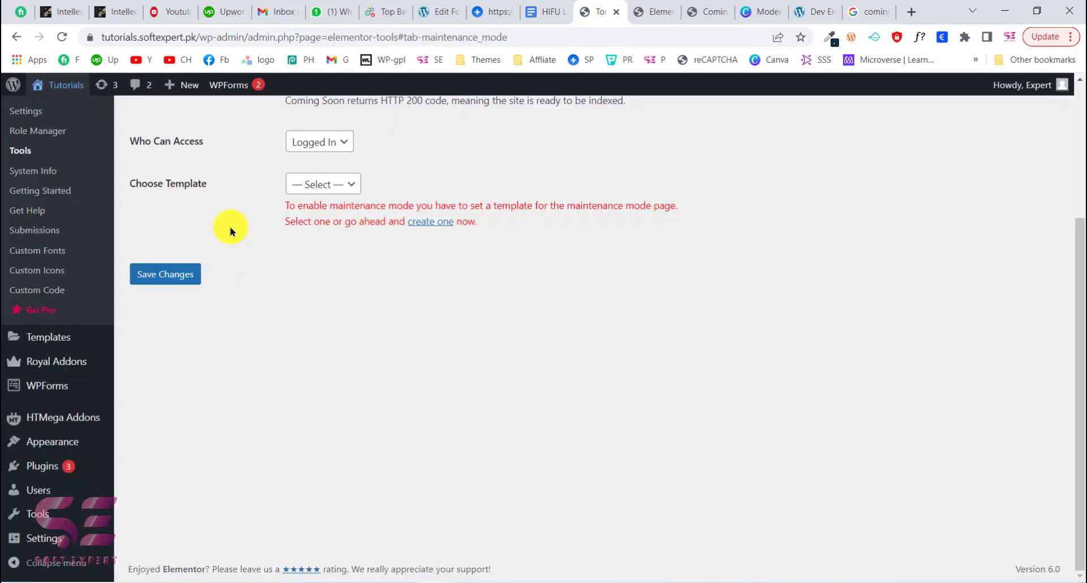
click(62, 37)
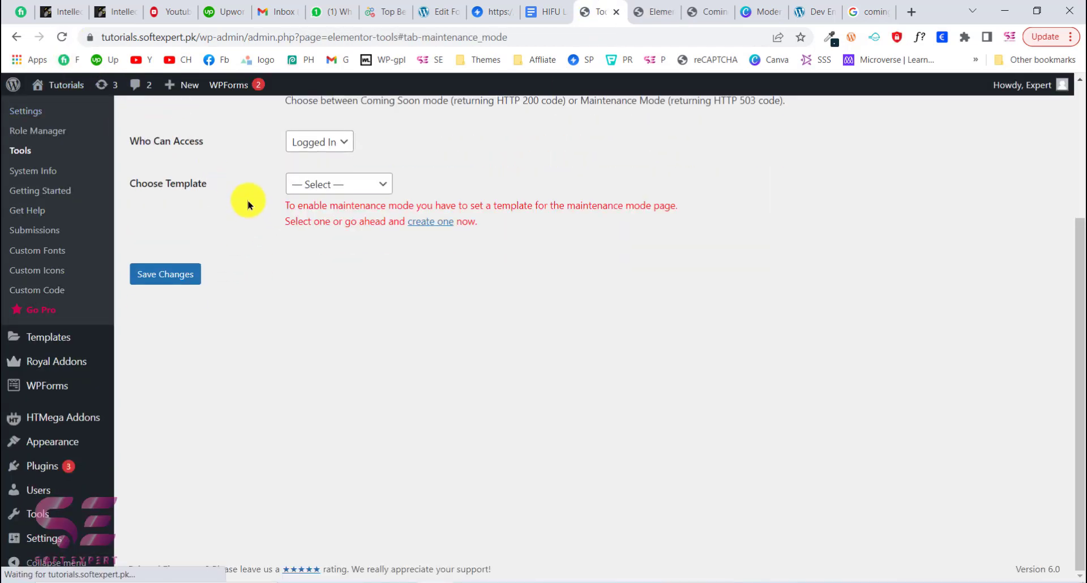
click(359, 181)
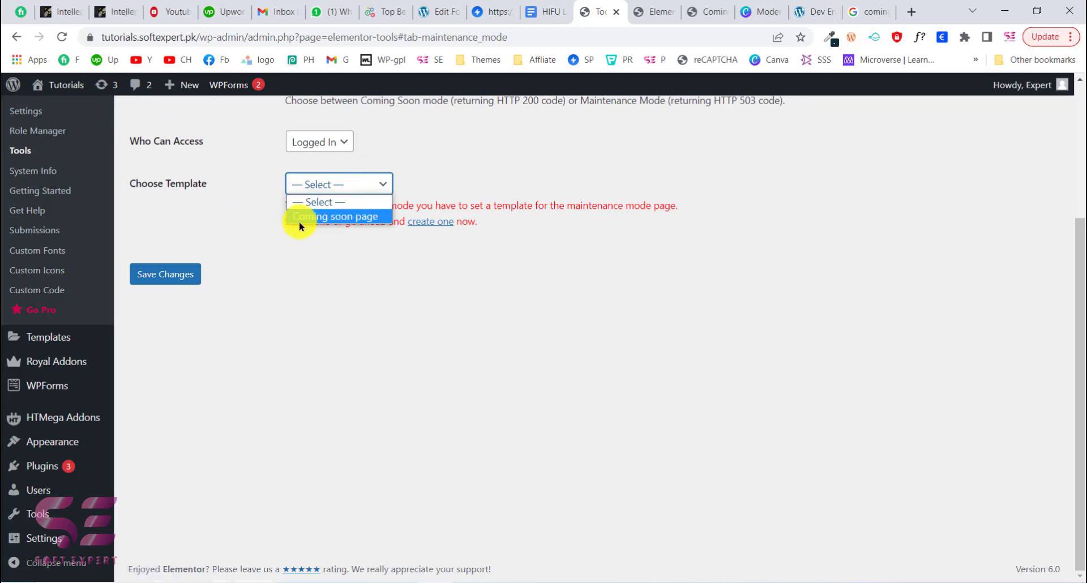
click(351, 217)
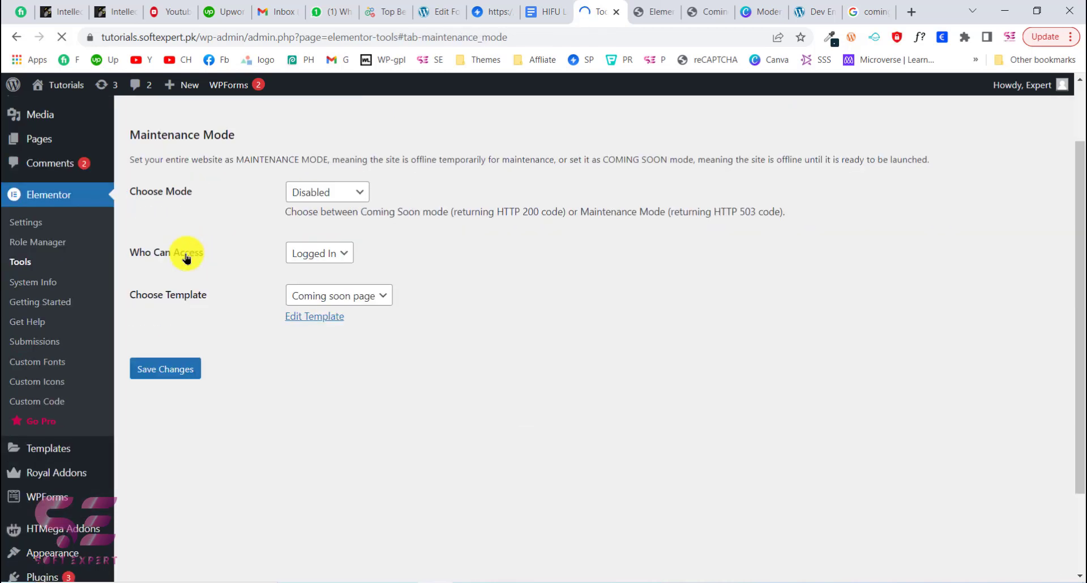
Step: Check the site's home page in an incognito window with maintenance mode disabled, then close the window
right_click(62, 89)
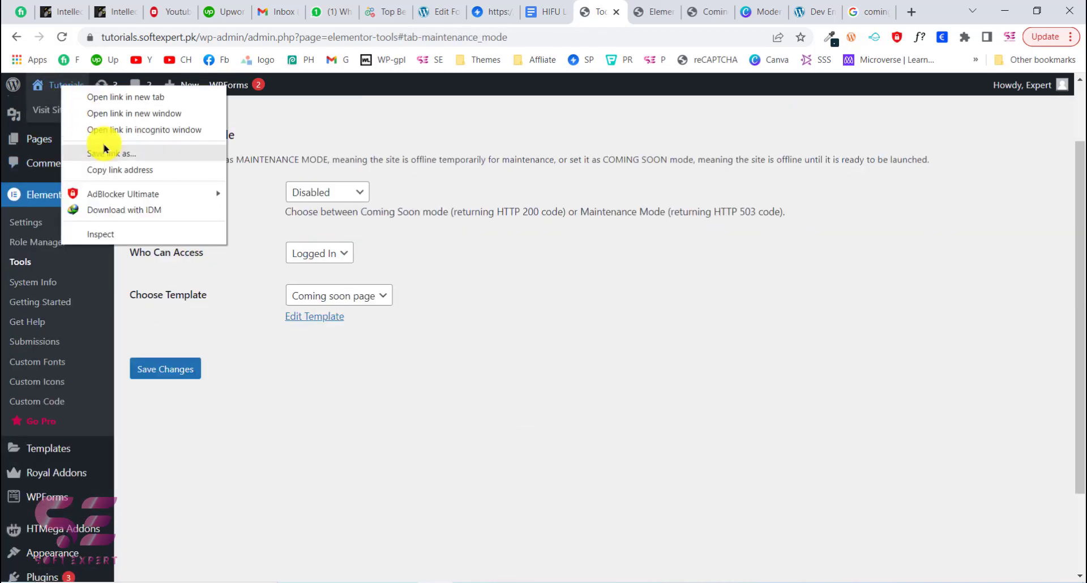
click(137, 135)
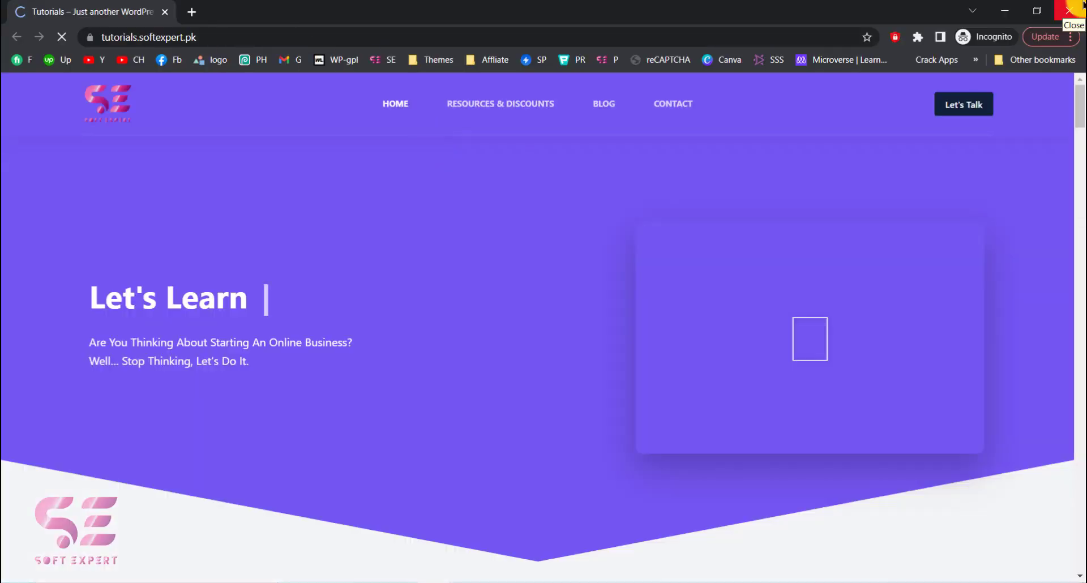
click(1070, 10)
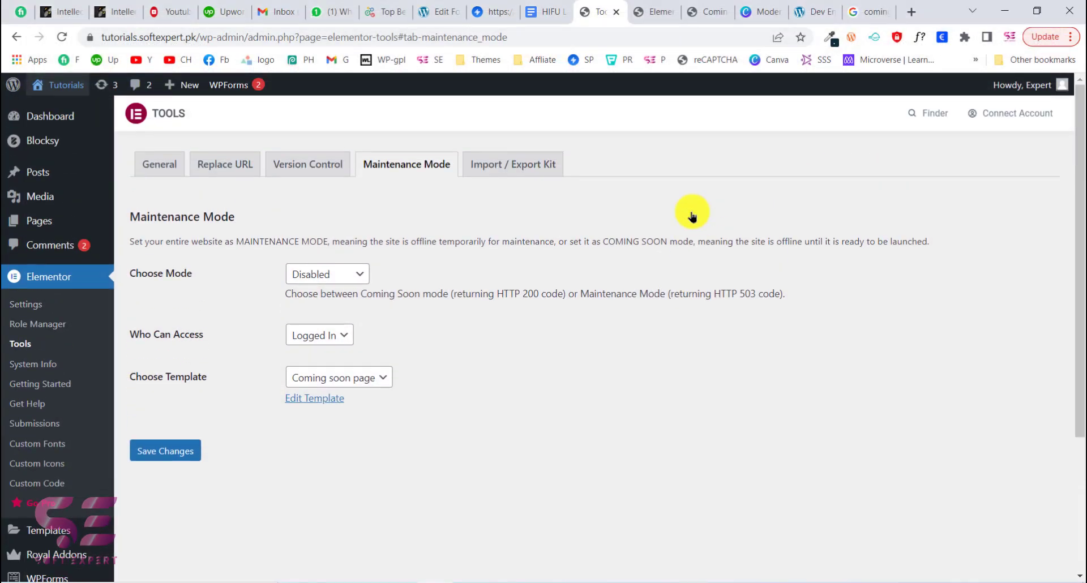
Step: Set the maintenance mode to Coming Soon, save the changes and check the site in an incognito window
click(308, 278)
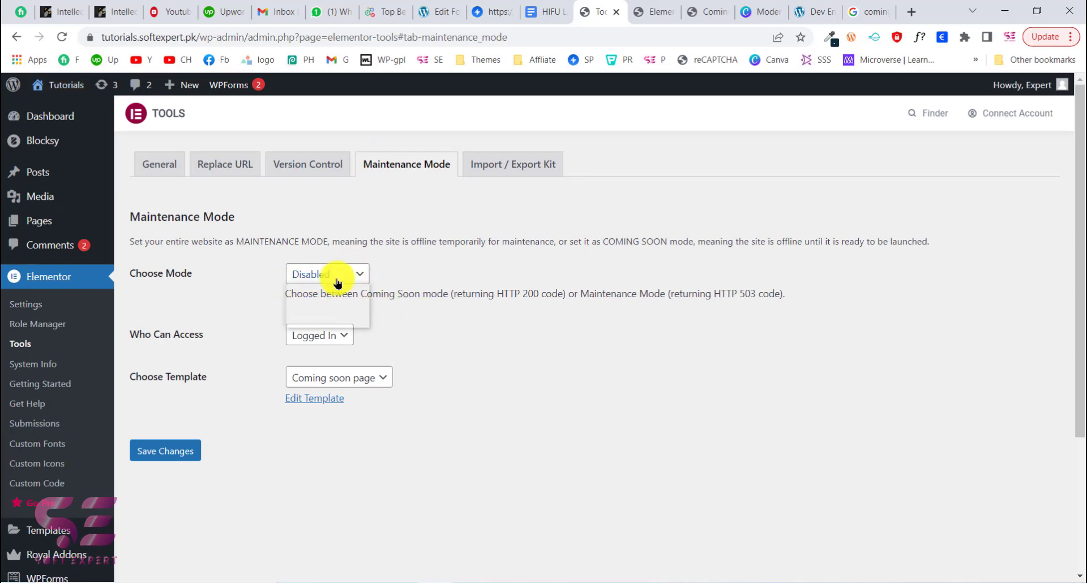
click(327, 308)
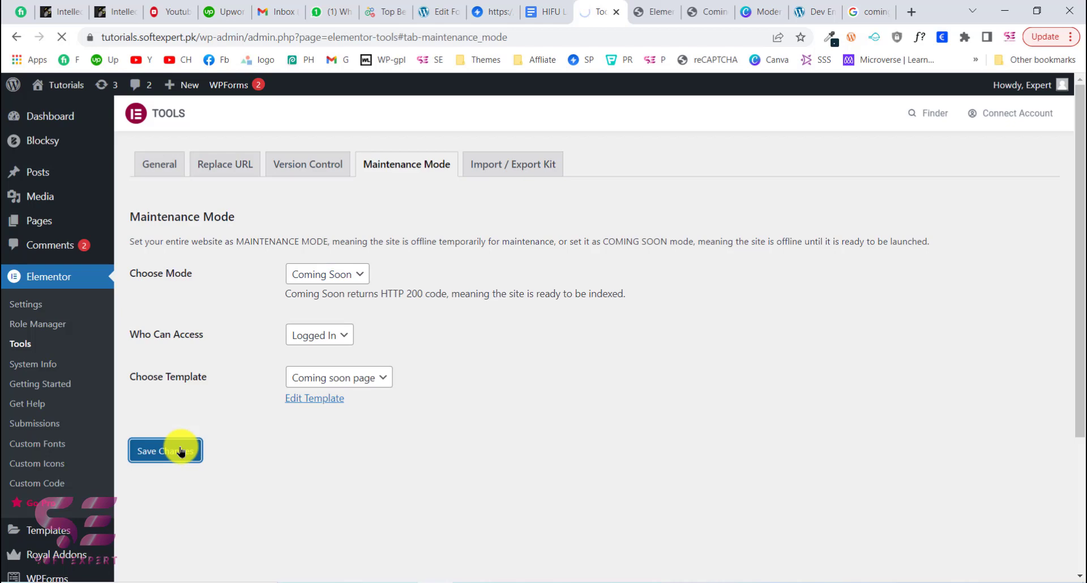
right_click(63, 88)
click(110, 131)
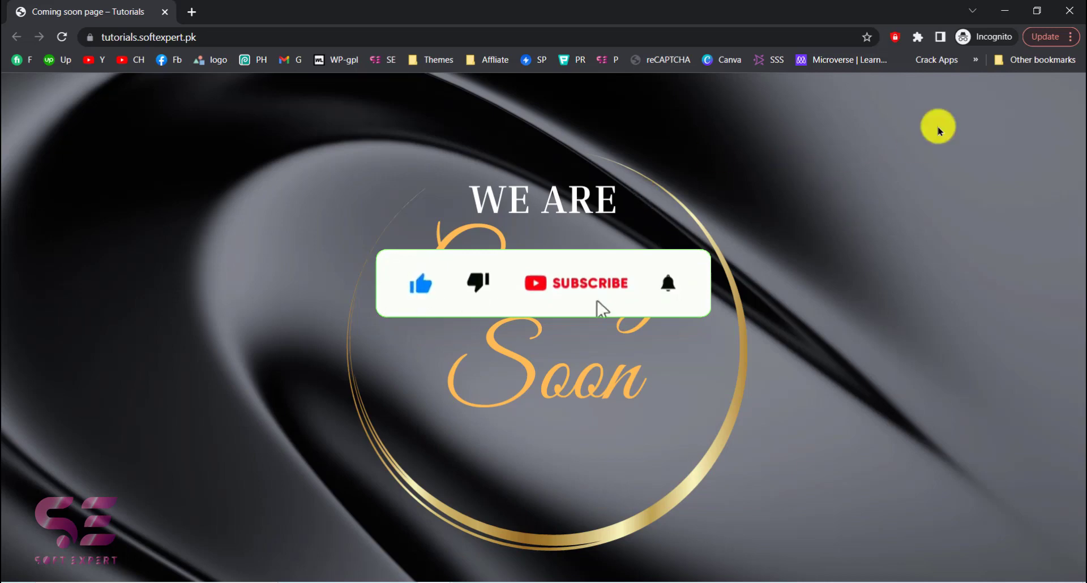
click(1004, 11)
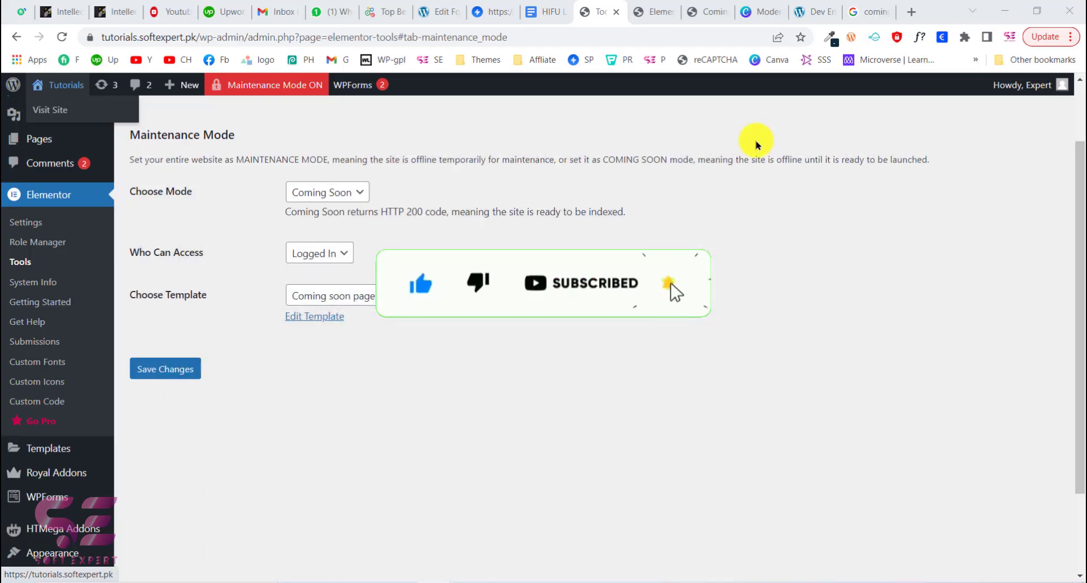